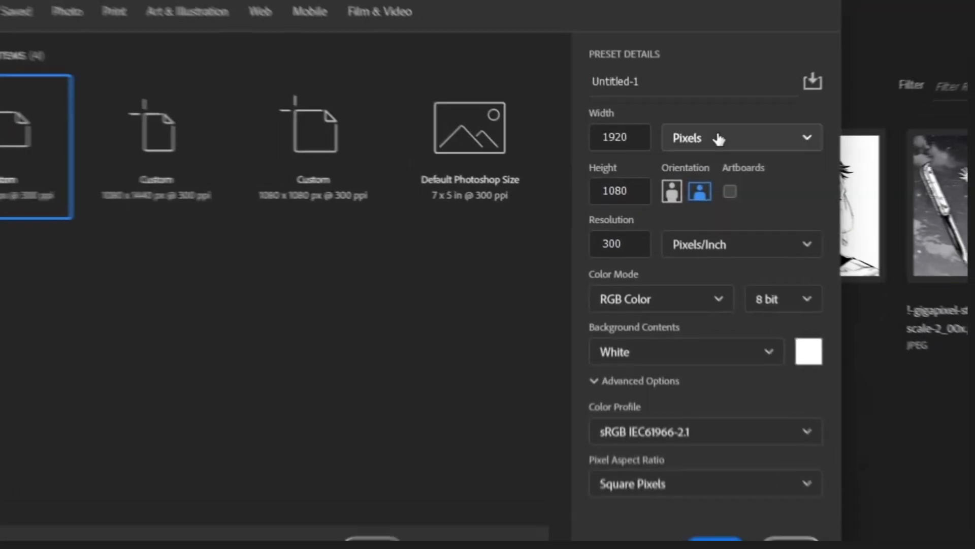
# Step: Create a new white 1920 x 1080 pixel RGB document at 300 pixels/inch
pyautogui.click(701, 172)
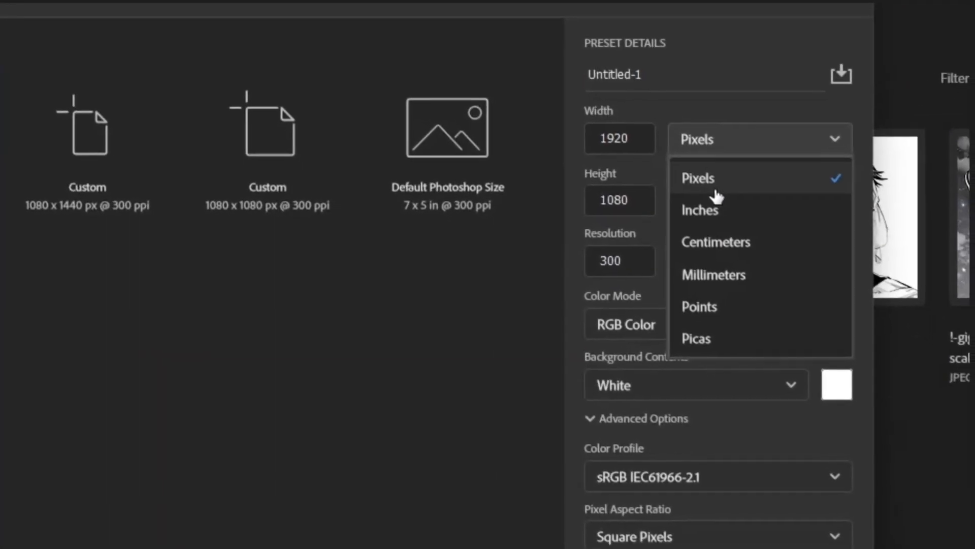
pyautogui.click(714, 184)
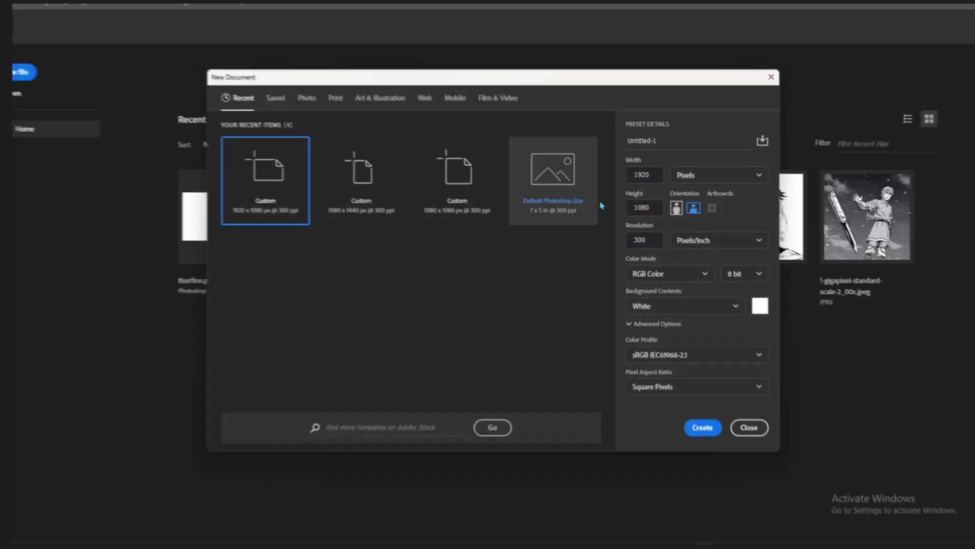
pyautogui.click(691, 408)
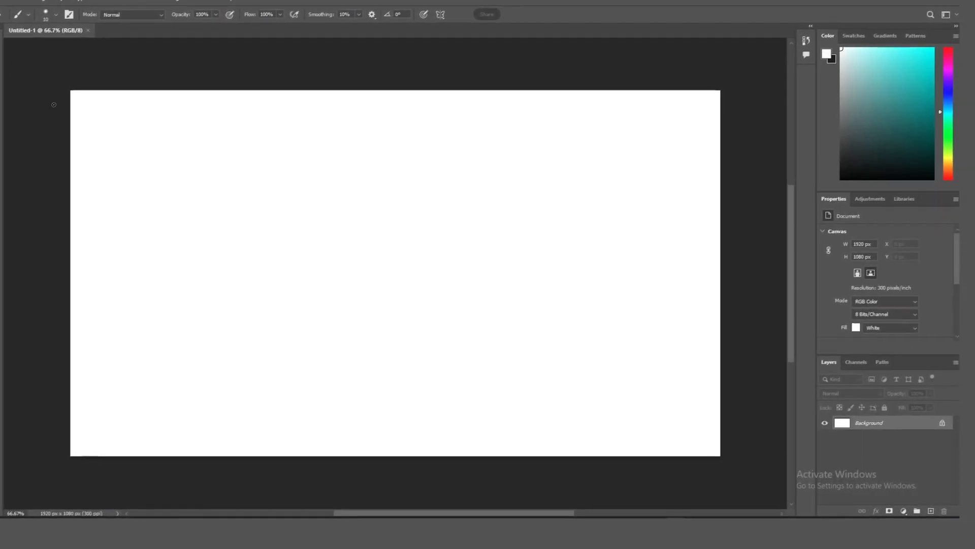
# Step: Place the "chainsawman girls-gigapixel-art-scale-2_00x" image from the "manga pannels" folder into the document
pyautogui.click(10, 2)
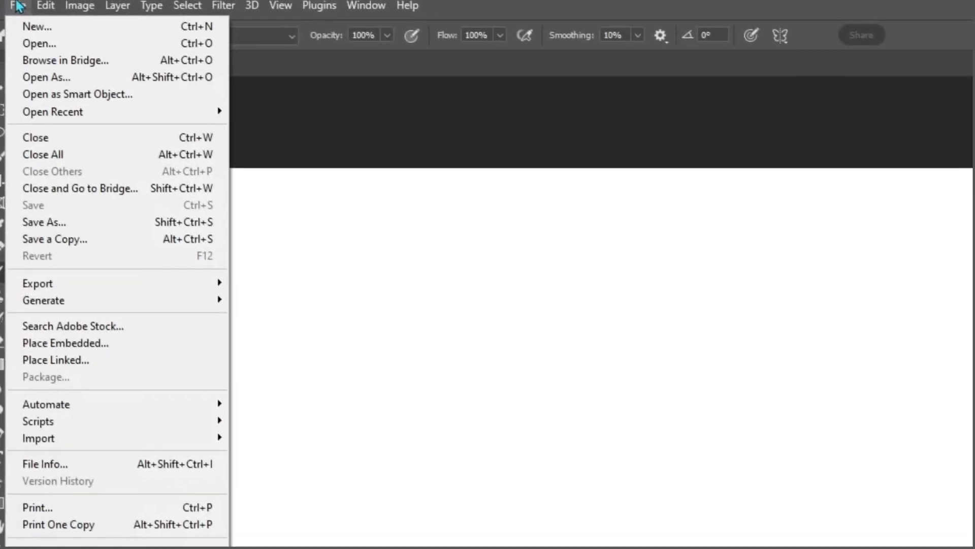
pyautogui.click(47, 42)
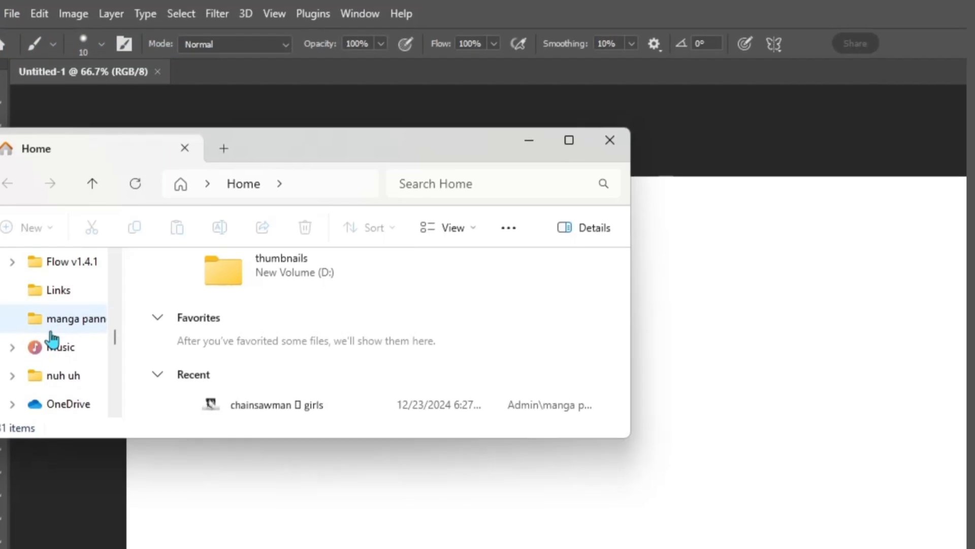
pyautogui.click(71, 328)
pyautogui.scroll(-8, 399, 311)
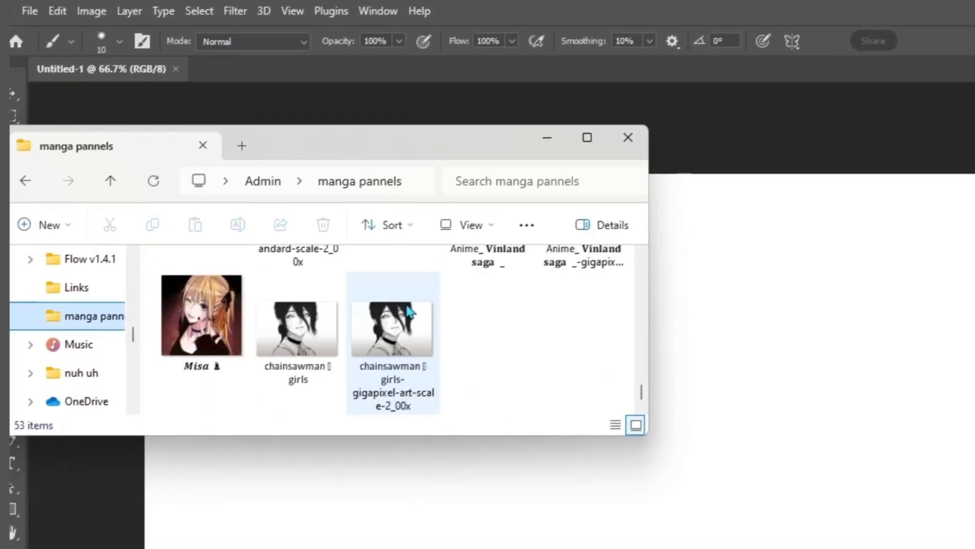
pyautogui.moveTo(410, 311); pyautogui.dragTo(817, 525)
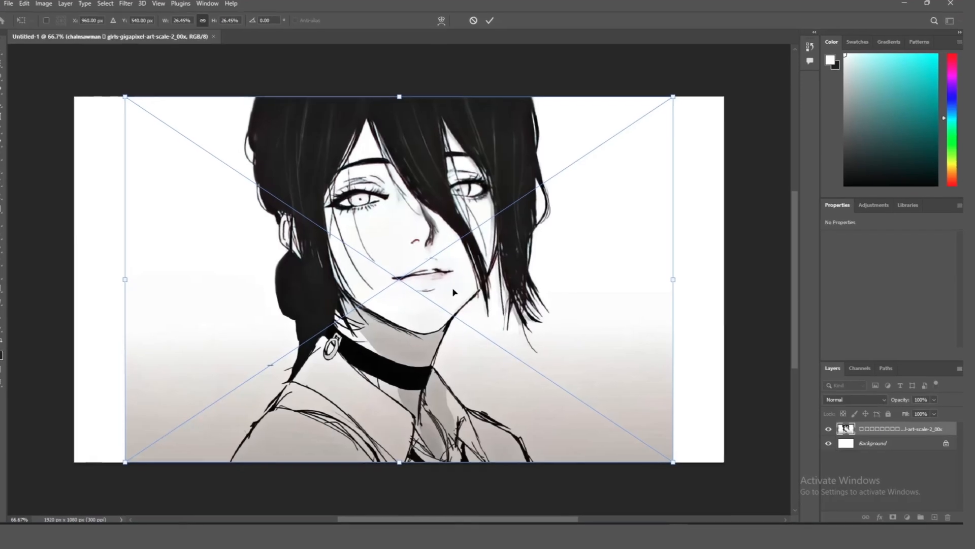
# Step: Scale the placed image to about 22.58%, centre it horizontally on the canvas's lower edge and apply the transform
pyautogui.moveTo(667, 105); pyautogui.dragTo(587, 158)
pyautogui.moveTo(336, 310); pyautogui.dragTo(414, 316)
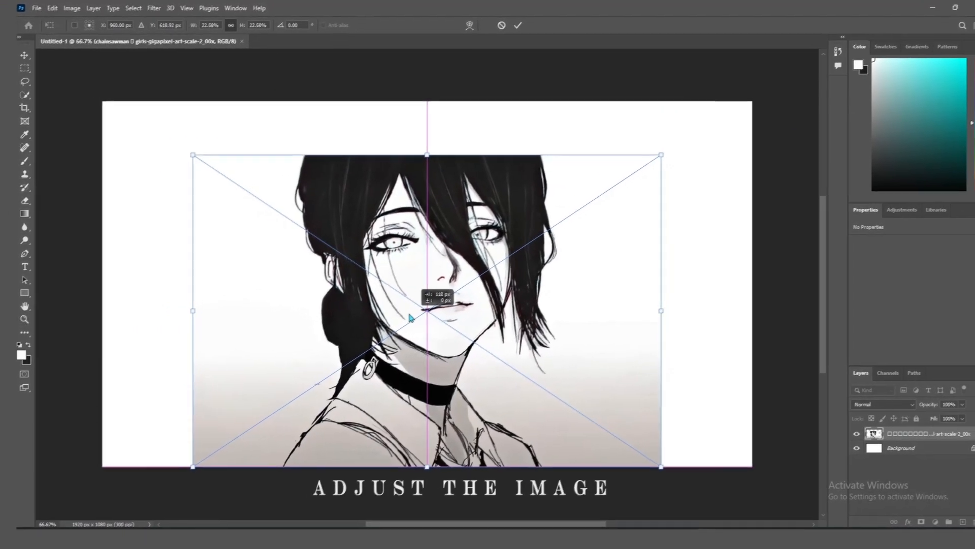
pyautogui.press('Return')
pyautogui.press('b')
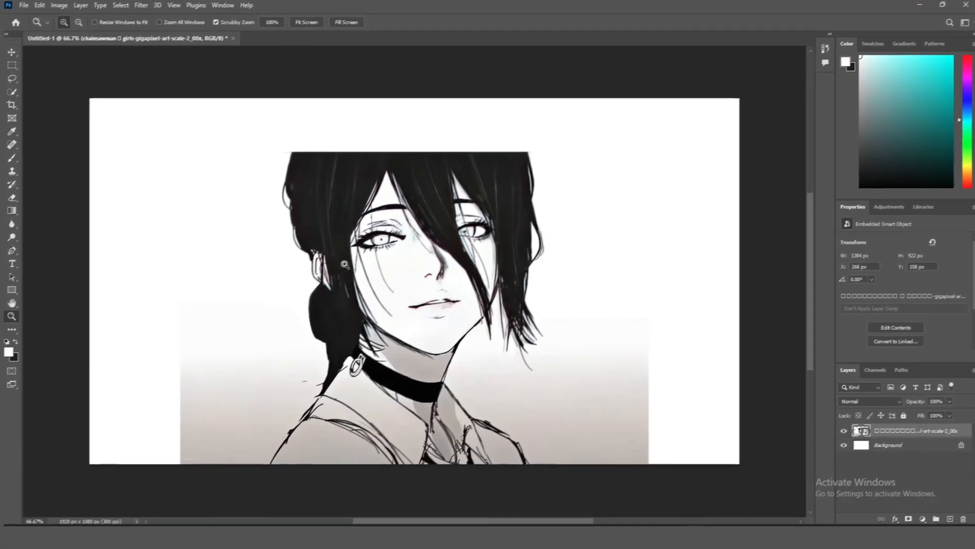
# Step: Draw a rounded Pen path over the cut-off head, from the hair's left corner past the canvas's upper edge to its right corner
pyautogui.moveTo(334, 258); pyautogui.dragTo(321, 269)
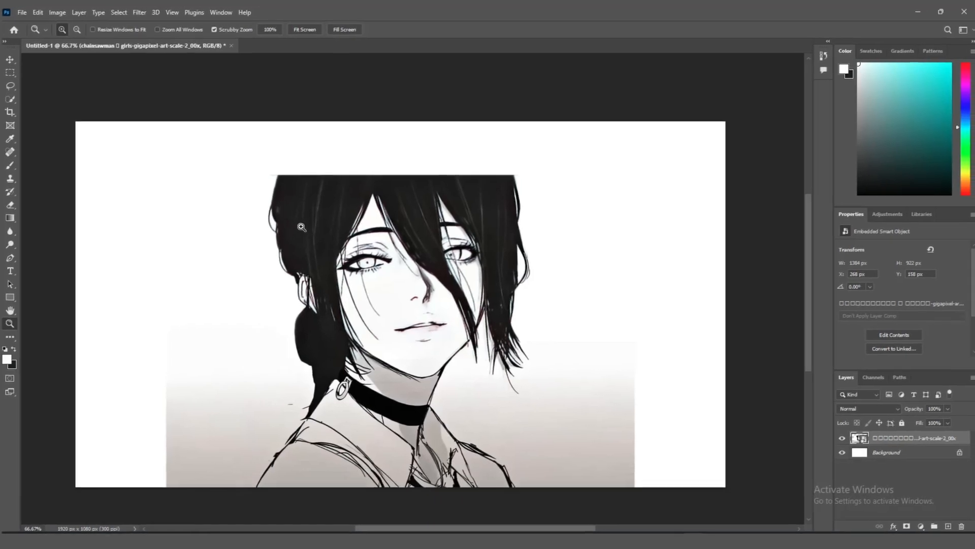
pyautogui.moveTo(287, 220); pyautogui.dragTo(339, 232)
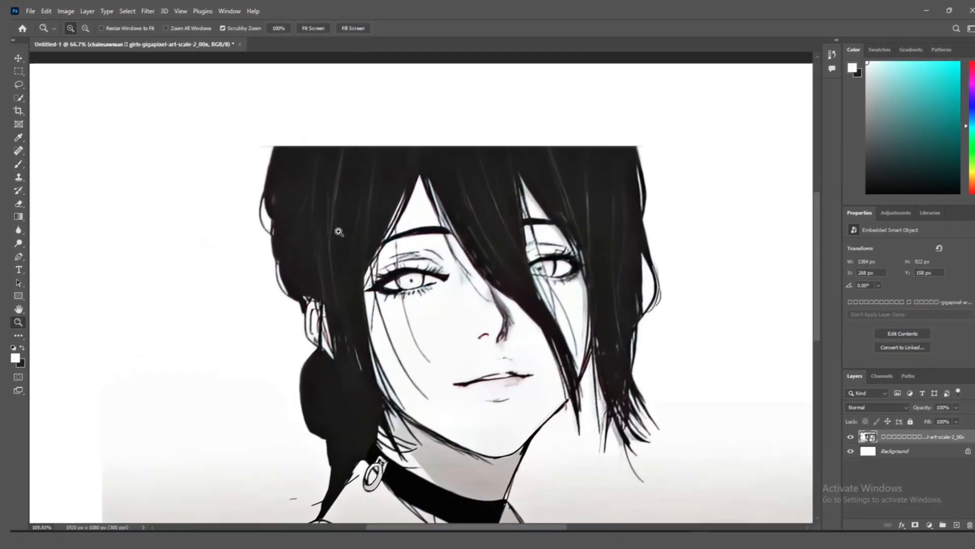
pyautogui.moveTo(509, 190); pyautogui.dragTo(446, 308)
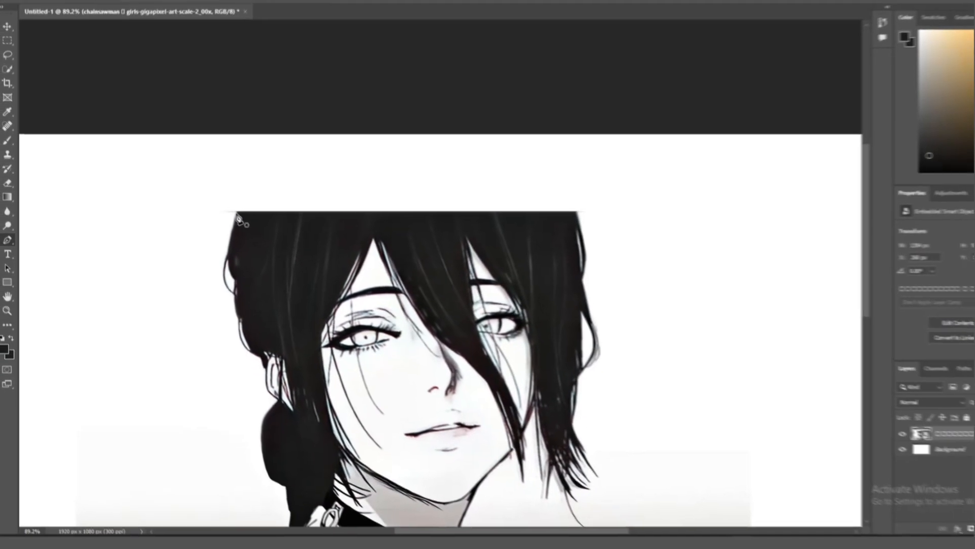
pyautogui.moveTo(245, 219); pyautogui.dragTo(250, 219)
pyautogui.click(238, 206)
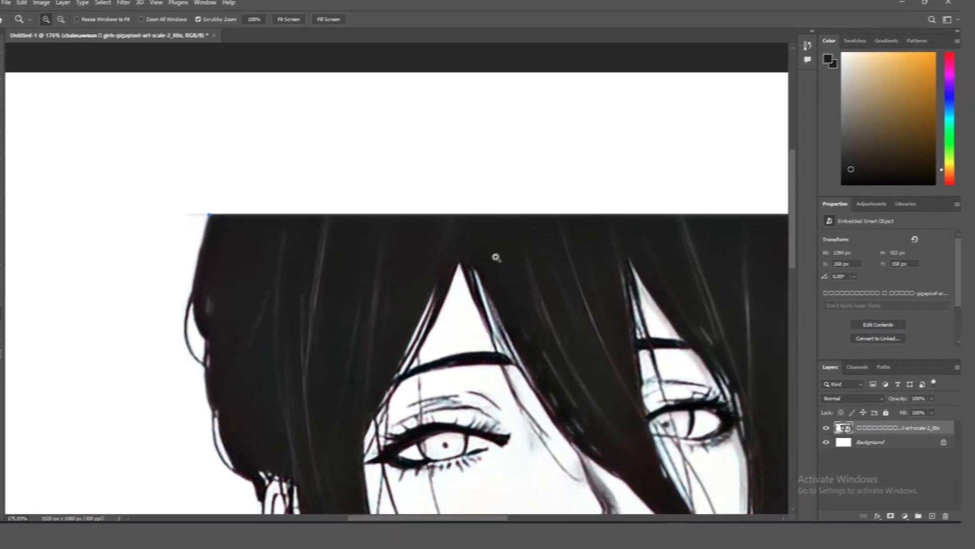
pyautogui.moveTo(497, 258); pyautogui.dragTo(464, 256)
pyautogui.moveTo(535, 284); pyautogui.dragTo(472, 276)
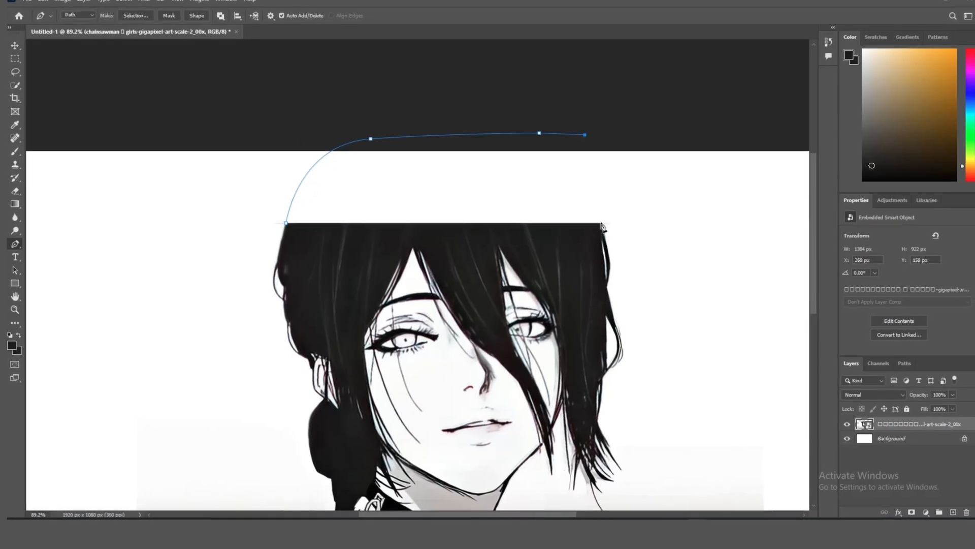
pyautogui.moveTo(591, 252); pyautogui.dragTo(596, 318)
pyautogui.click(586, 241)
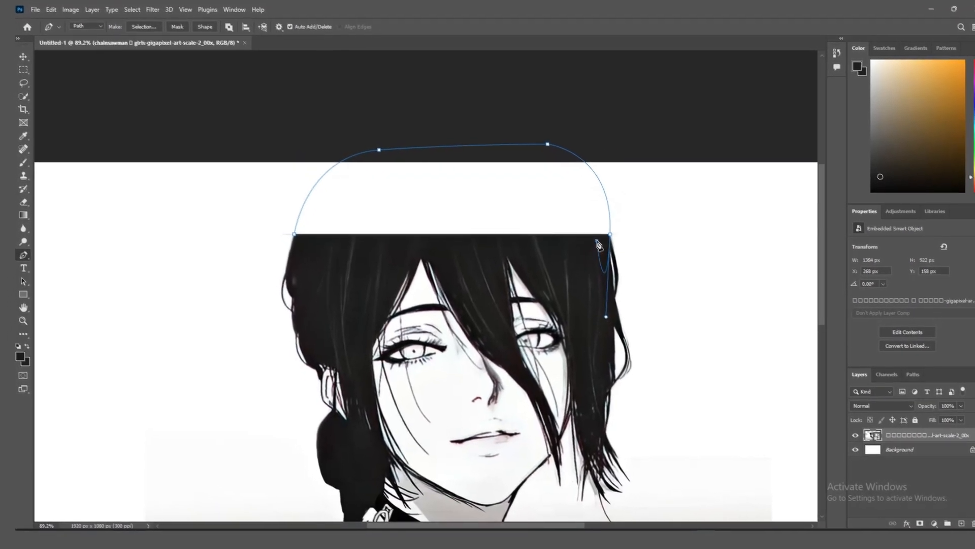
# Step: Close the path along the hair's flat upper edge and convert it into a new anti-aliased selection
pyautogui.click(503, 242)
pyautogui.click(376, 241)
pyautogui.click(323, 241)
pyautogui.click(289, 239)
pyautogui.click(285, 235)
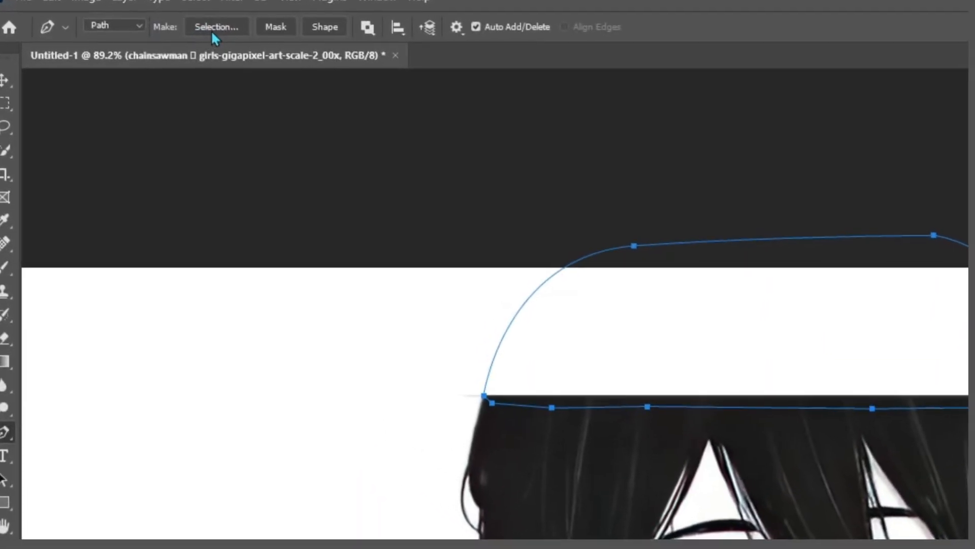
pyautogui.click(213, 28)
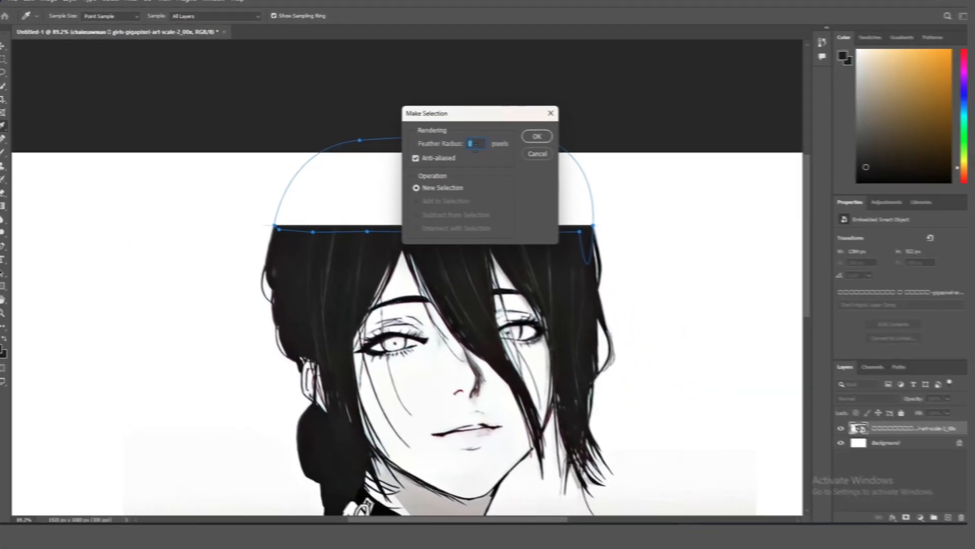
pyautogui.click(537, 136)
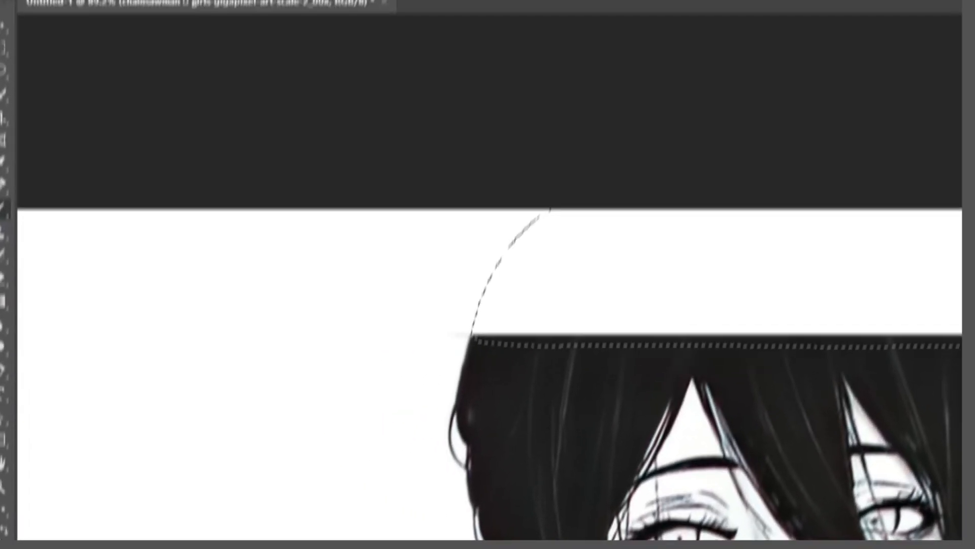
# Step: Set the brush to a size of 139 px and a hardness of 79%
pyautogui.click(105, 31)
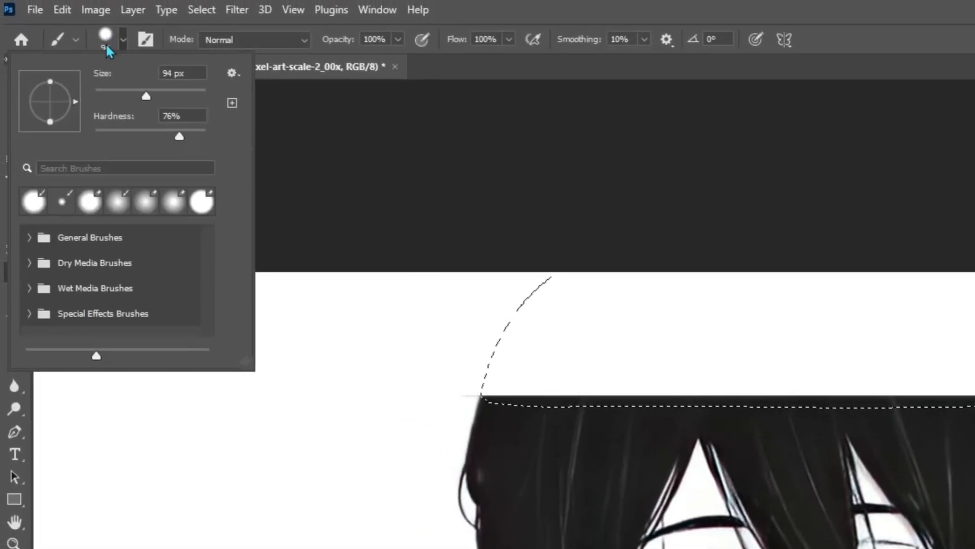
pyautogui.moveTo(147, 96); pyautogui.dragTo(140, 90)
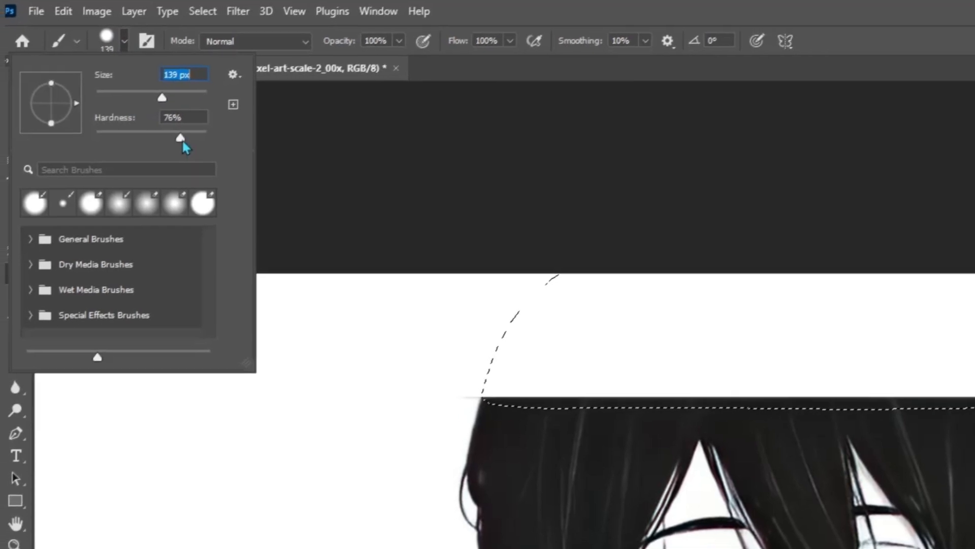
pyautogui.moveTo(159, 129); pyautogui.dragTo(164, 130)
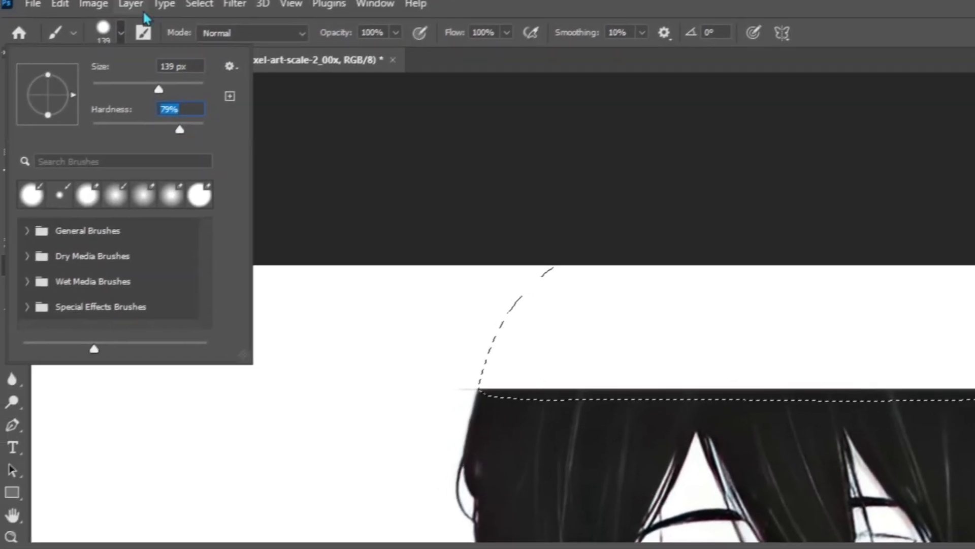
pyautogui.click(131, 44)
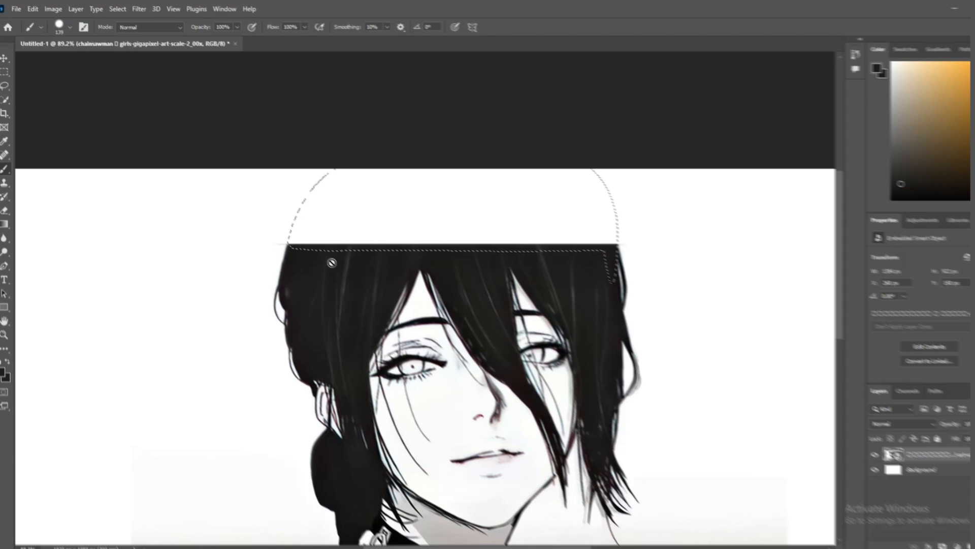
# Step: Rasterize the image layer and paint the selected area black to complete the top of the hair
pyautogui.click(330, 266)
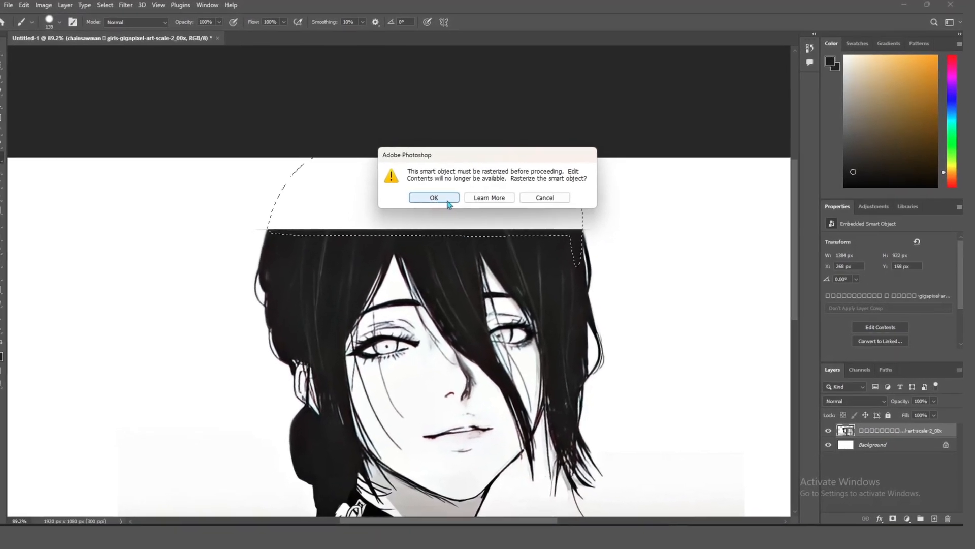
pyautogui.press('Return')
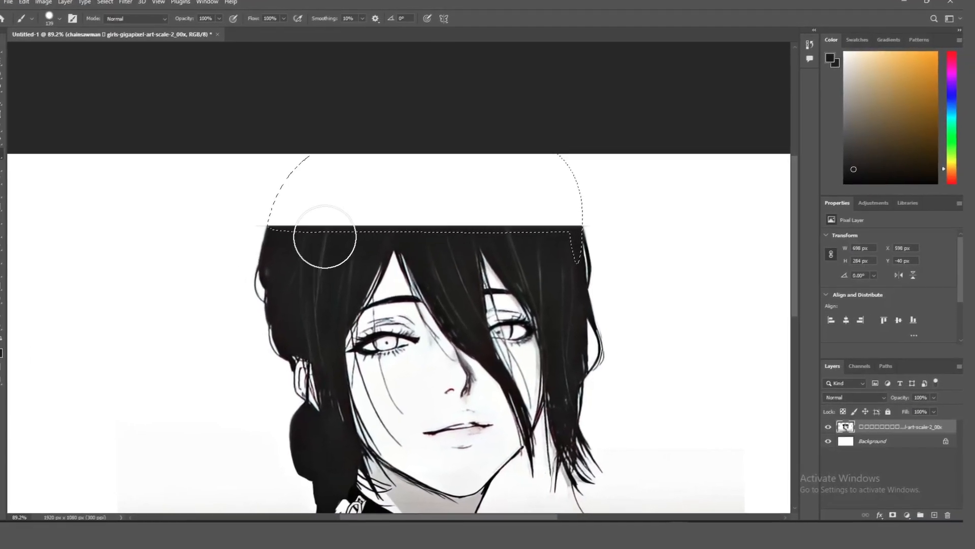
pyautogui.moveTo(319, 183); pyautogui.dragTo(341, 176)
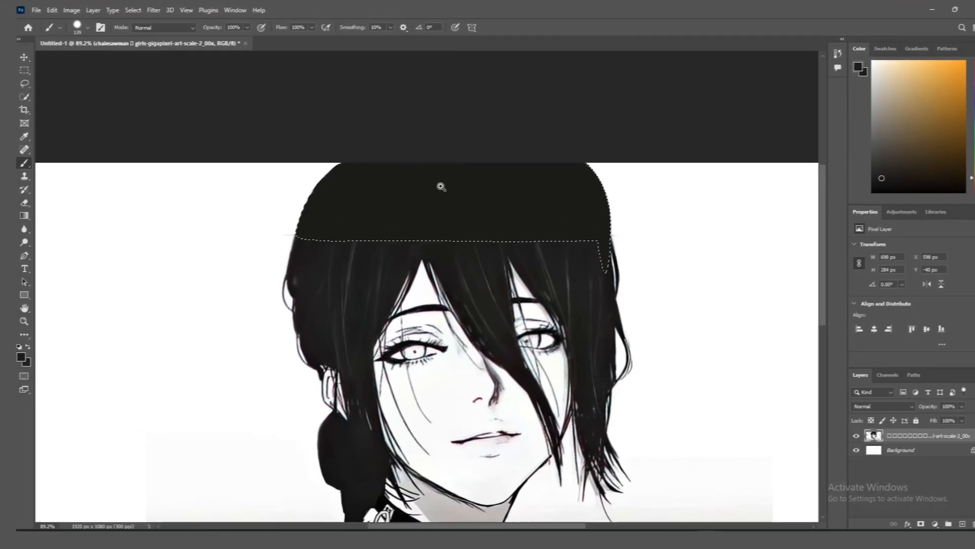
# Step: Start a Pen path at the lower end of the left shoulder and trace up the shoulder, hair bun and ear
pyautogui.moveTo(474, 270); pyautogui.dragTo(449, 264)
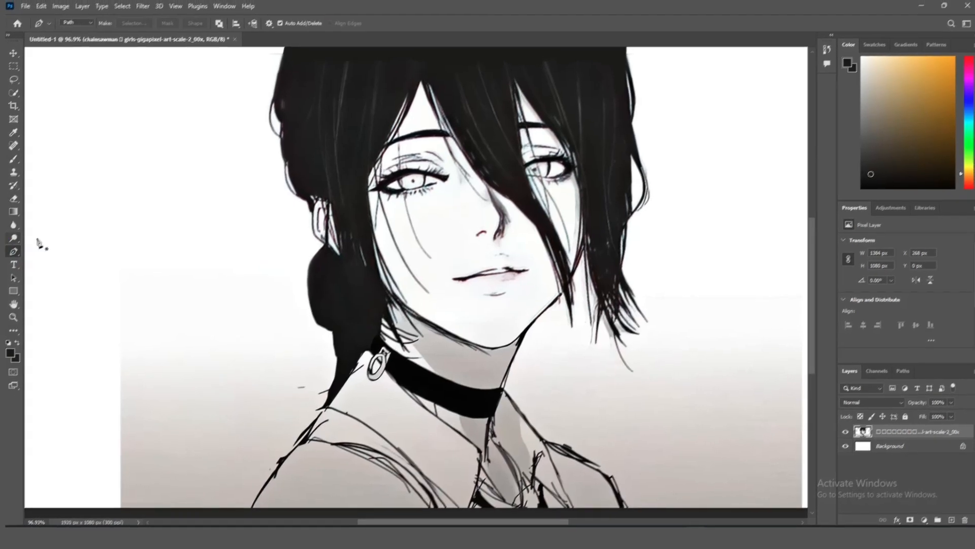
pyautogui.press('z')
pyautogui.moveTo(463, 277); pyautogui.dragTo(443, 270)
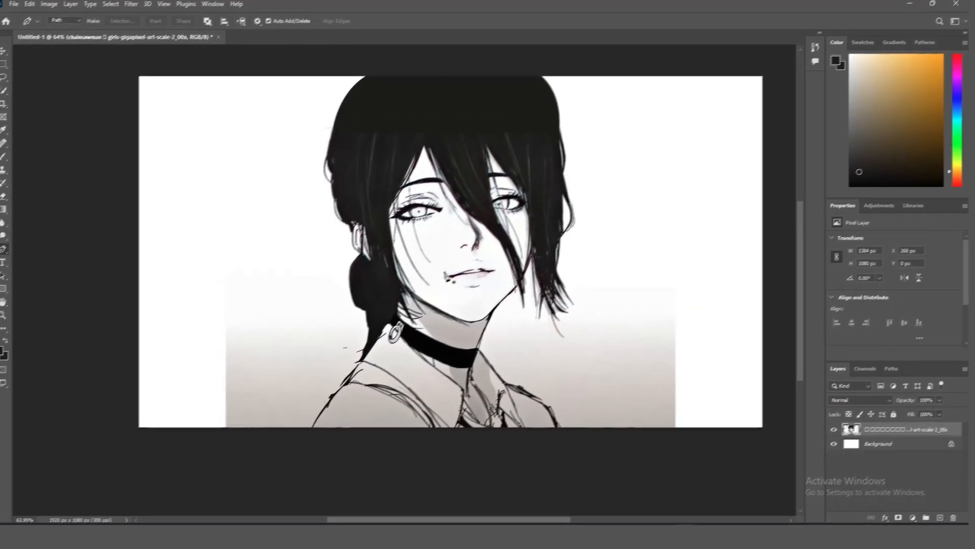
pyautogui.press('z')
pyautogui.moveTo(403, 369); pyautogui.dragTo(440, 352)
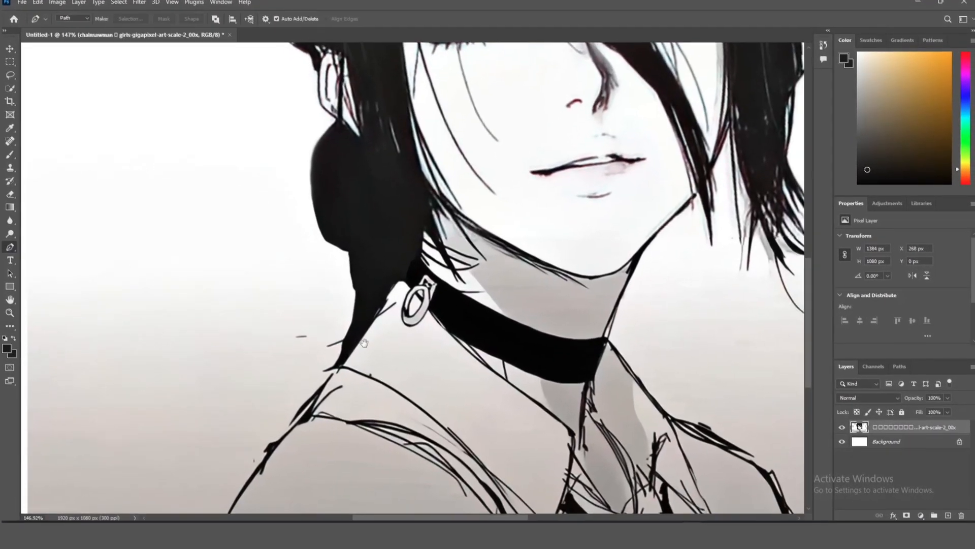
pyautogui.moveTo(364, 343); pyautogui.dragTo(405, 222)
pyautogui.click(247, 414)
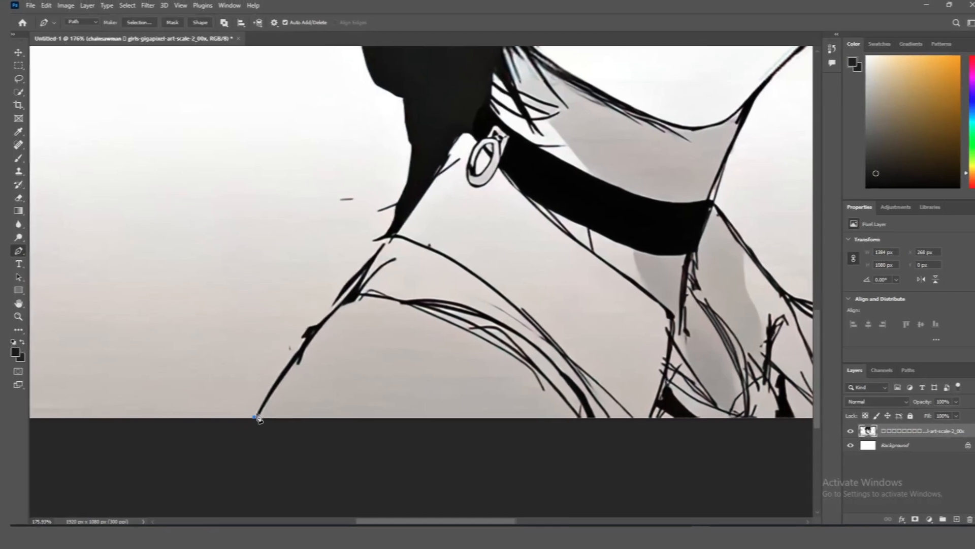
pyautogui.click(258, 392)
pyautogui.click(287, 352)
pyautogui.scroll(5, 308, 348)
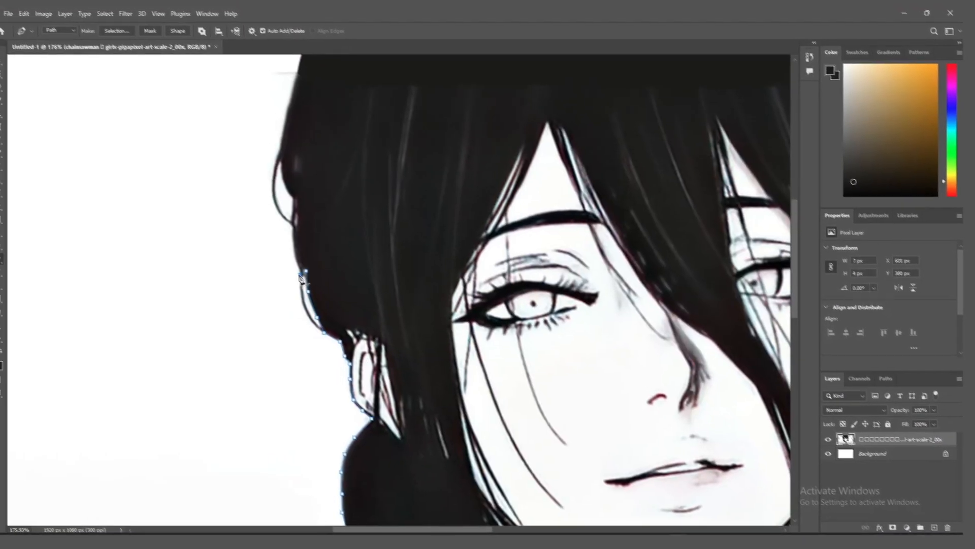
# Step: Continue the path up the hair's left side, over the head above the canvas and onto the right side
pyautogui.moveTo(304, 147); pyautogui.dragTo(313, 287)
pyautogui.click(45, 240)
pyautogui.click(511, 229)
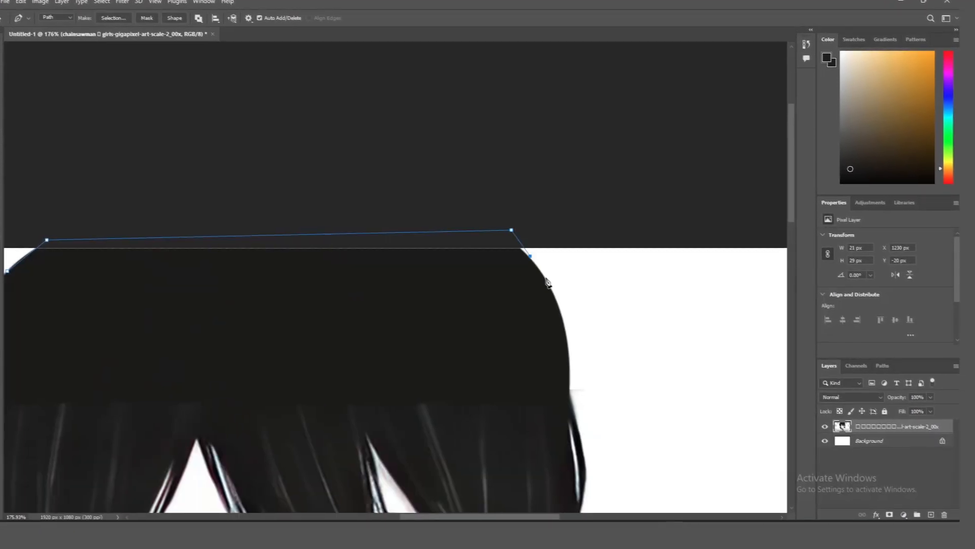
pyautogui.scroll(5, 565, 311)
pyautogui.click(550, 232)
# Step: Trace the path down the right side of the hair, around the loose looping strand
pyautogui.moveTo(482, 376)
pyautogui.mouseDown()
pyautogui.moveTo(463, 263)
pyautogui.moveTo(466, 180)
pyautogui.mouseUp()
pyautogui.click(608, 389)
pyautogui.moveTo(507, 386); pyautogui.dragTo(508, 238)
pyautogui.click(531, 423)
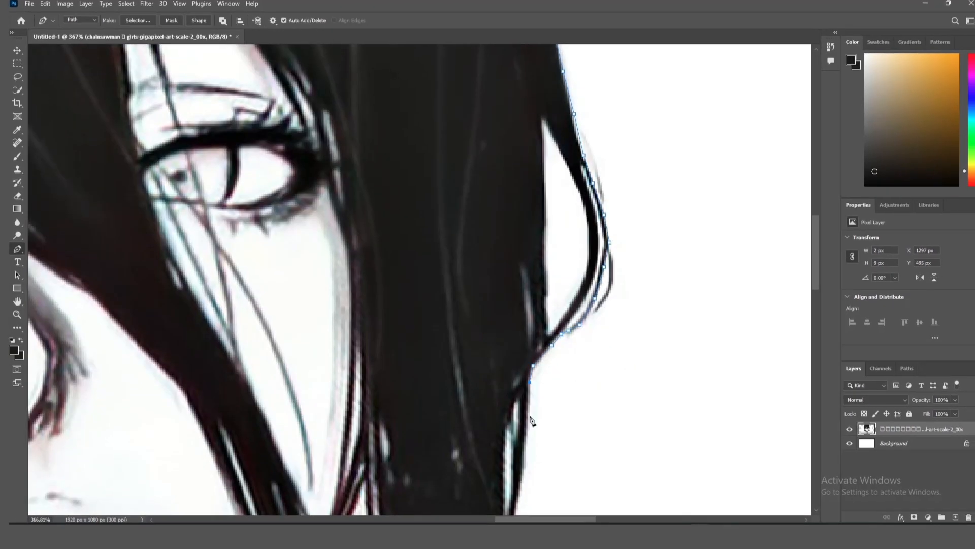
pyautogui.moveTo(503, 432); pyautogui.dragTo(490, 203)
pyautogui.click(509, 204)
# Step: Trace the path in and out of the pointed hair tips on the right side
pyautogui.click(588, 467)
pyautogui.click(481, 320)
pyautogui.click(566, 476)
pyautogui.click(554, 489)
pyautogui.click(563, 499)
pyautogui.moveTo(495, 457); pyautogui.dragTo(489, 356)
pyautogui.click(477, 349)
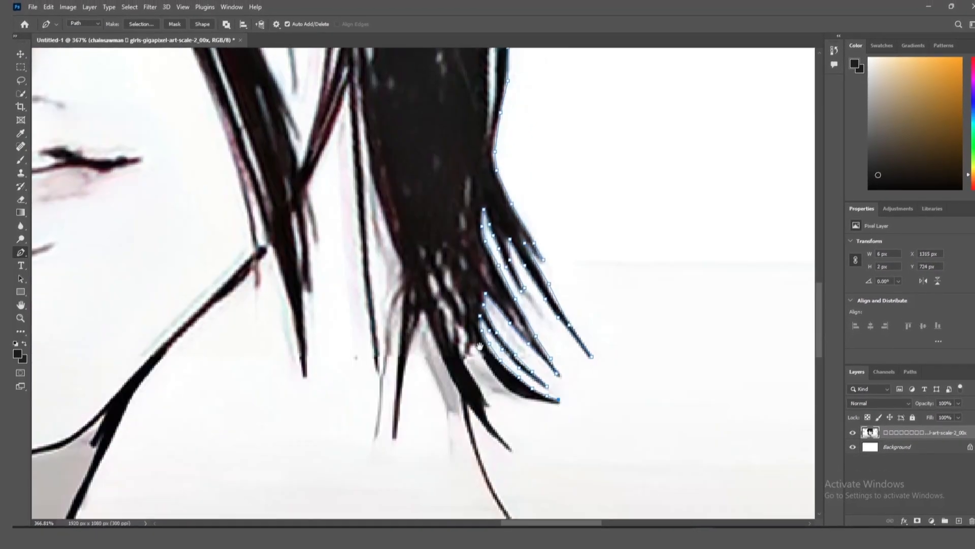
pyautogui.click(504, 454)
# Step: Trace the path around the inner hair strands beside the jaw, up to the chin line
pyautogui.scroll(-5, 459, 381)
pyautogui.click(414, 367)
pyautogui.click(402, 373)
pyautogui.click(384, 191)
pyautogui.click(357, 325)
pyautogui.click(356, 373)
pyautogui.moveTo(330, 407); pyautogui.dragTo(368, 248)
# Step: Trace the jaw, neck and right shoulder, and close the path below the canvas at its starting point
pyautogui.click(259, 286)
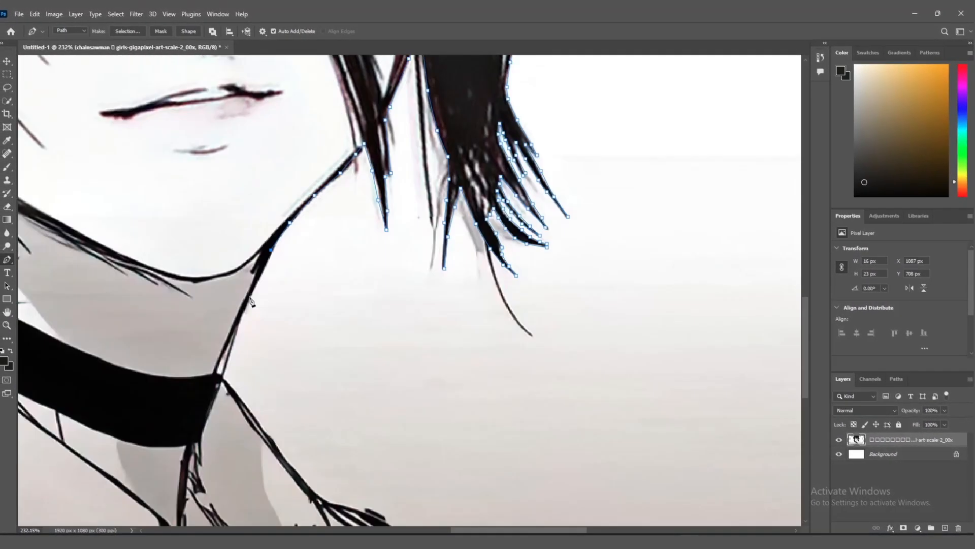
pyautogui.click(226, 362)
pyautogui.click(316, 395)
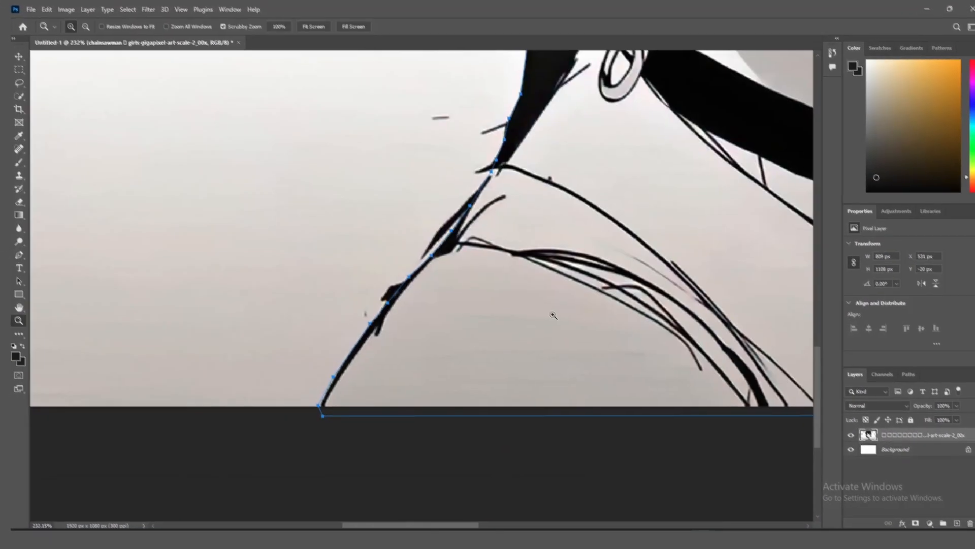
# Step: Convert the figure's outline path into a selection and copy the selected figure to a new layer
pyautogui.moveTo(553, 315); pyautogui.dragTo(468, 333)
pyautogui.moveTo(547, 250); pyautogui.dragTo(464, 277)
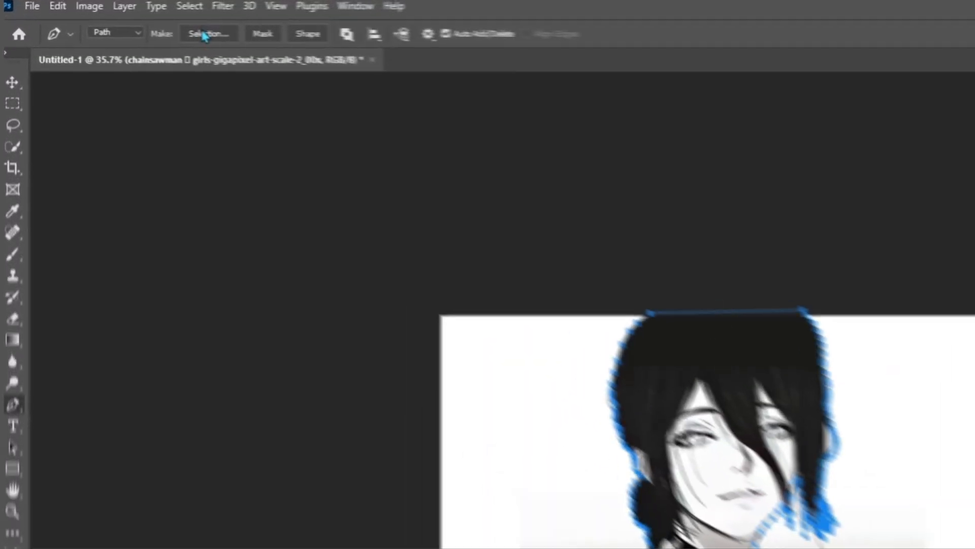
pyautogui.click(136, 23)
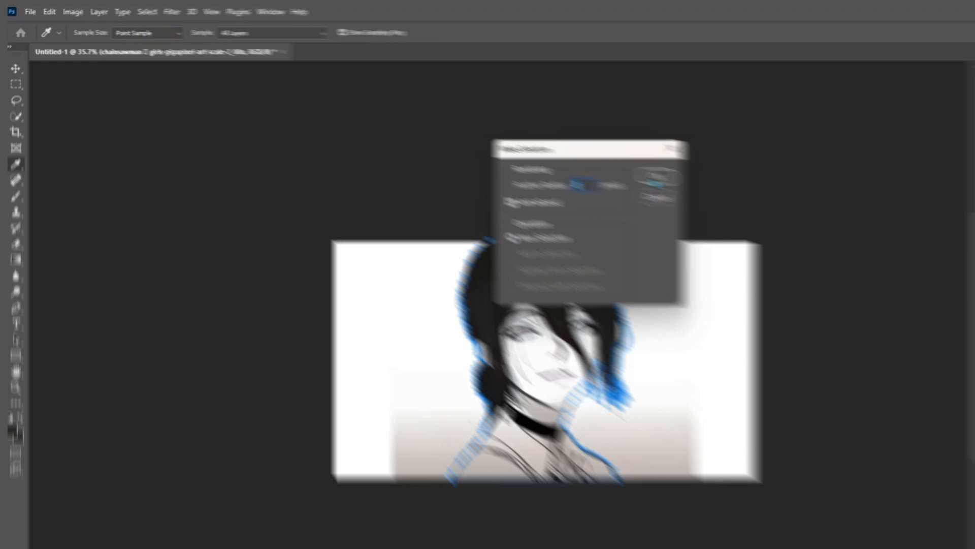
pyautogui.click(959, 253)
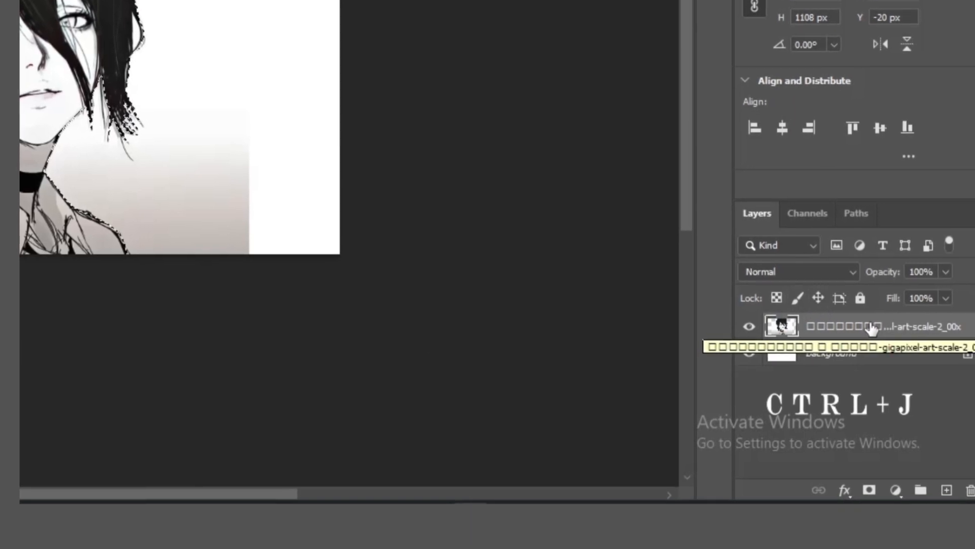
pyautogui.hotkey('ctrl', 'j')
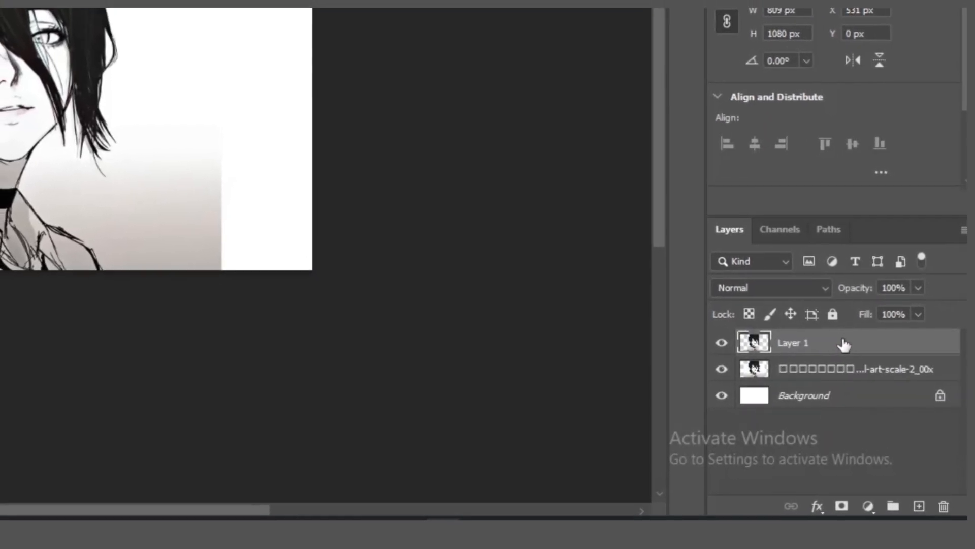
# Step: Hide the original character image layer beneath the cutout, then delete it
pyautogui.click(721, 369)
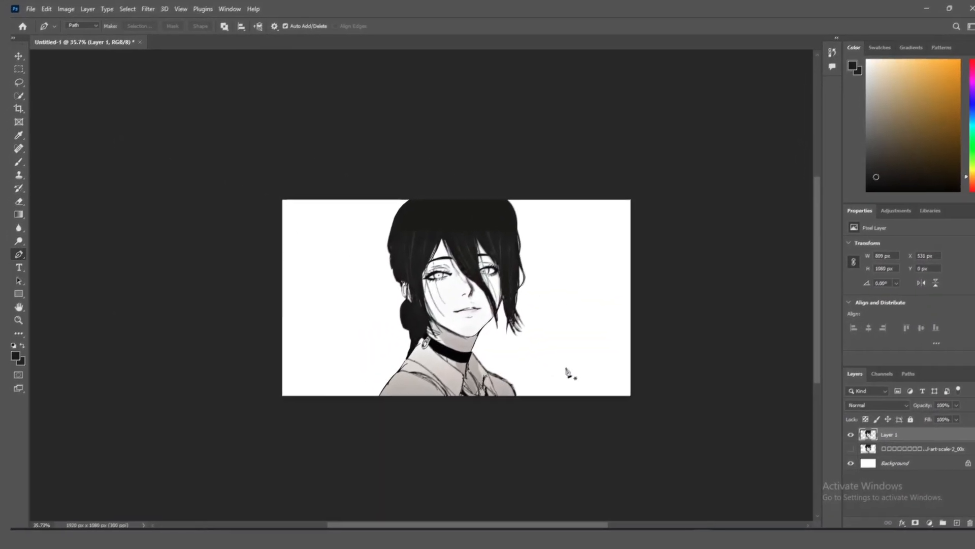
pyautogui.scroll(5, 528, 340)
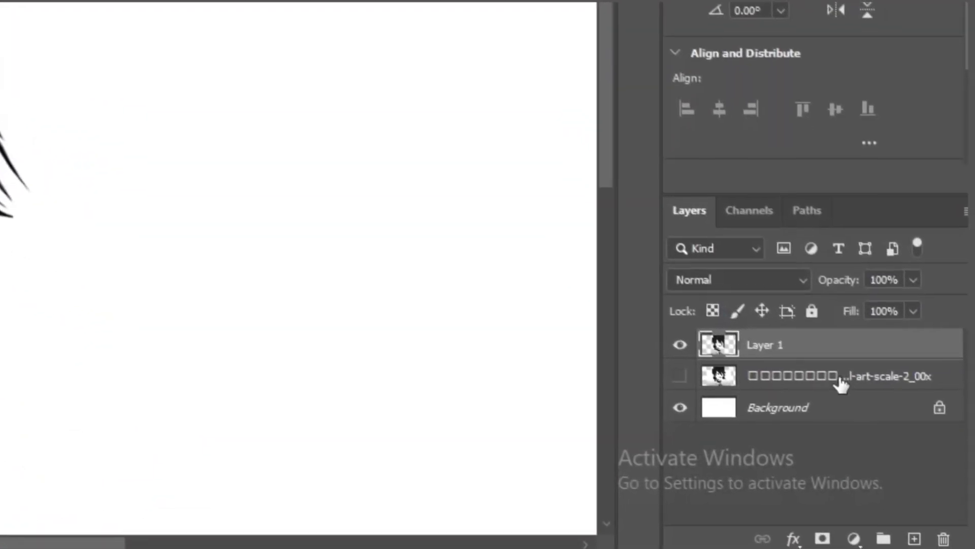
pyautogui.click(920, 454)
pyautogui.click(939, 537)
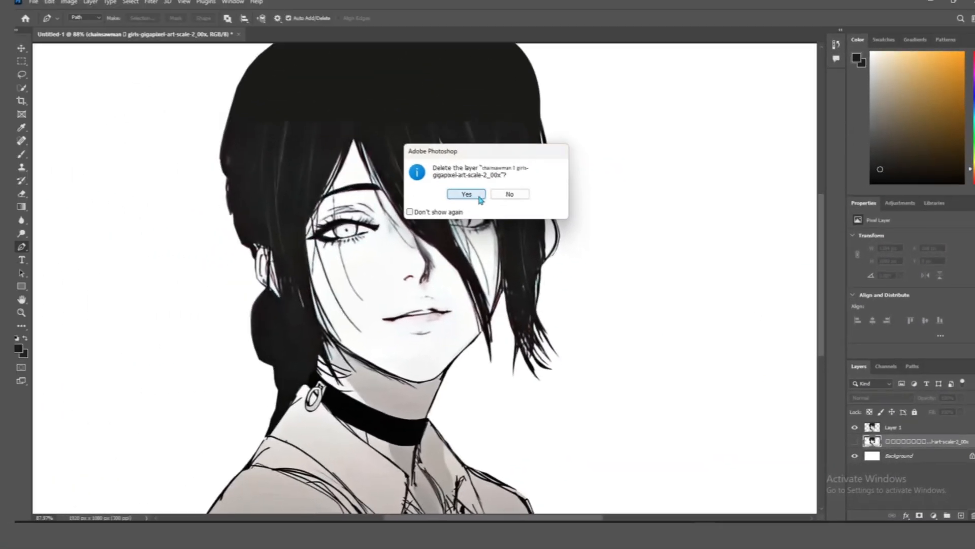
pyautogui.click(463, 191)
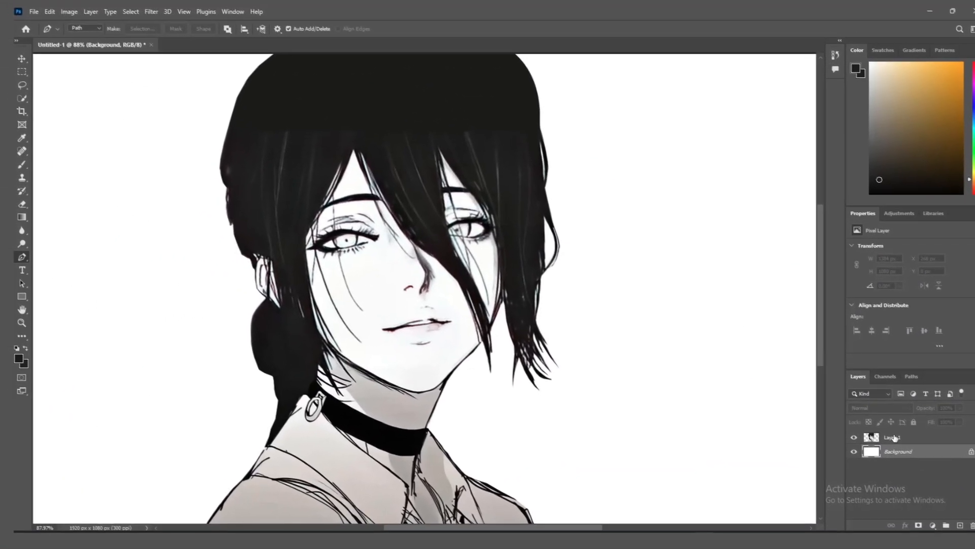
# Step: On Layer 1, trace a path from the crown down the left edge of the central hair lock to its tip
pyautogui.click(876, 430)
pyautogui.moveTo(381, 188); pyautogui.dragTo(348, 218)
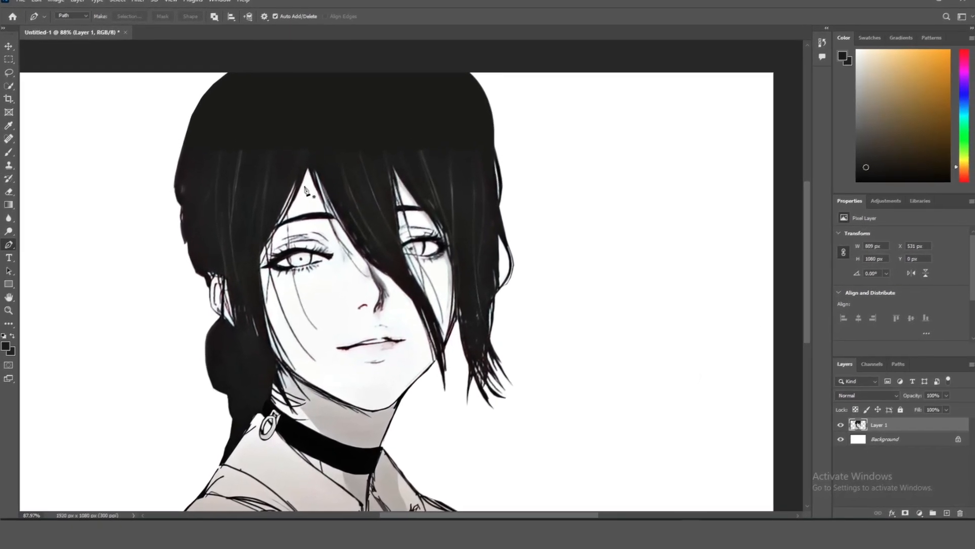
pyautogui.scroll(5, 306, 191)
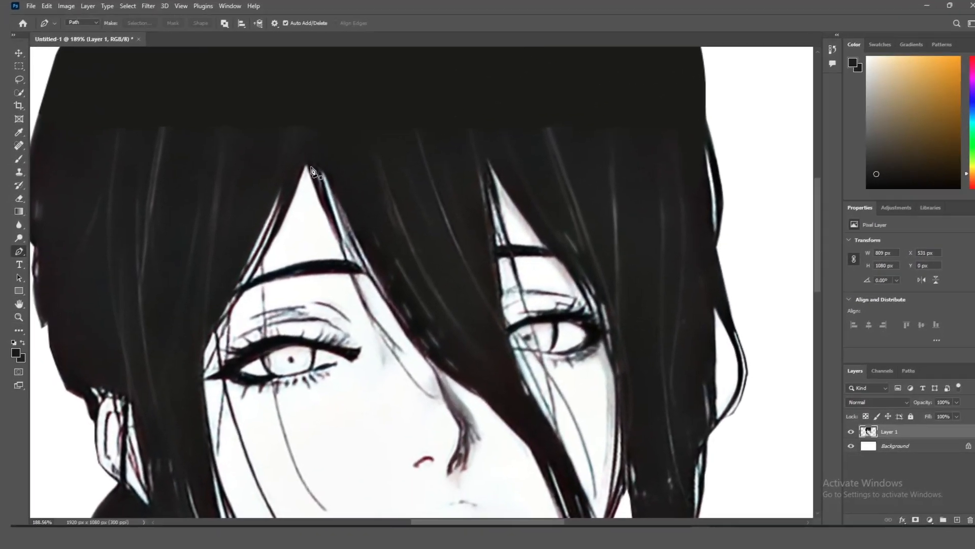
pyautogui.click(290, 81)
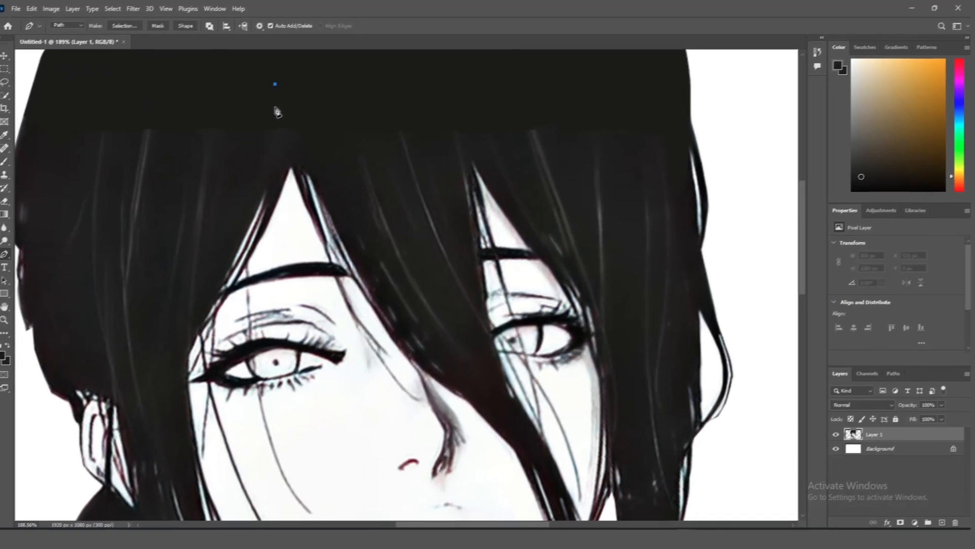
pyautogui.click(293, 169)
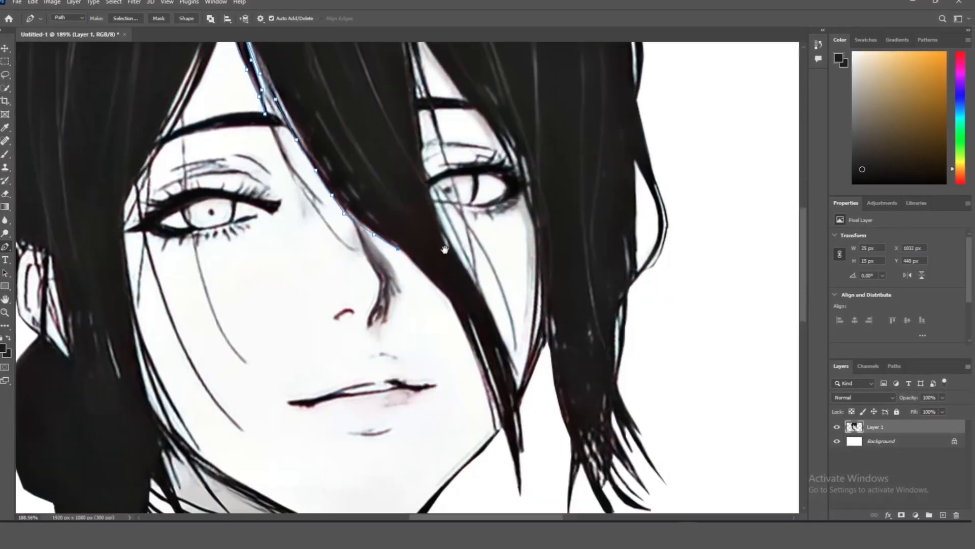
pyautogui.click(422, 270)
pyautogui.click(448, 301)
pyautogui.click(464, 332)
pyautogui.click(520, 492)
# Step: Trace the path up the right edge of the central hair lock, past the eye and eyebrow to the parting
pyautogui.click(486, 298)
pyautogui.moveTo(437, 203)
pyautogui.mouseDown()
pyautogui.moveTo(429, 273)
pyautogui.moveTo(392, 294)
pyautogui.mouseUp()
pyautogui.click(389, 304)
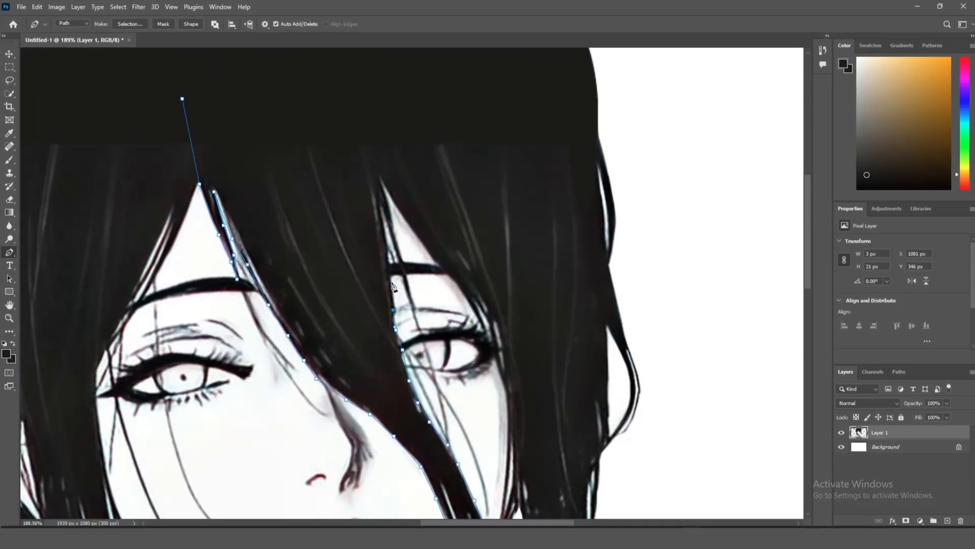
pyautogui.click(390, 282)
pyautogui.click(389, 251)
pyautogui.click(381, 208)
pyautogui.click(413, 314)
pyautogui.click(380, 176)
# Step: Carry the path over the dark crown and close it around the central hair lock
pyautogui.click(379, 115)
pyautogui.moveTo(379, 116); pyautogui.dragTo(417, 287)
pyautogui.click(351, 224)
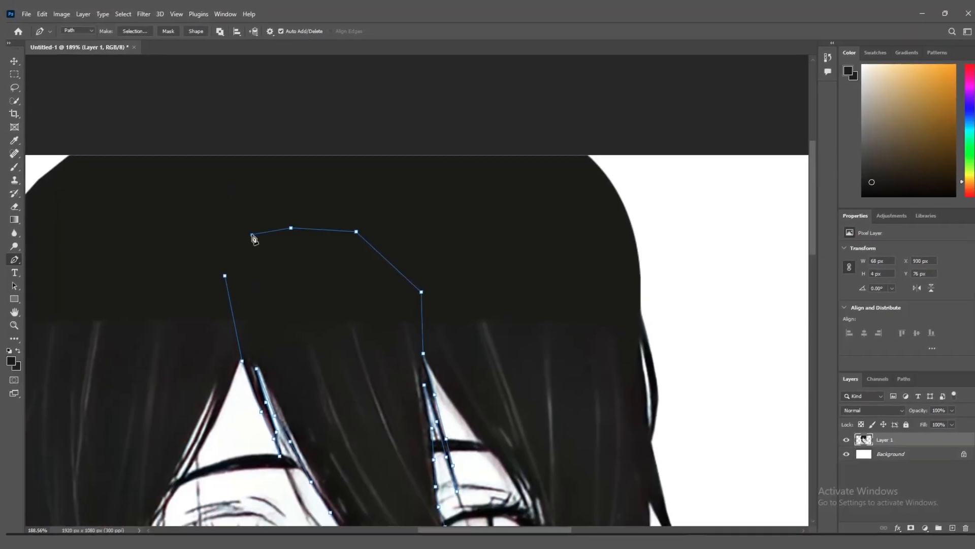
pyautogui.click(230, 277)
# Step: Convert the central lock's path into a selection and copy that hair to a new layer
pyautogui.press('z')
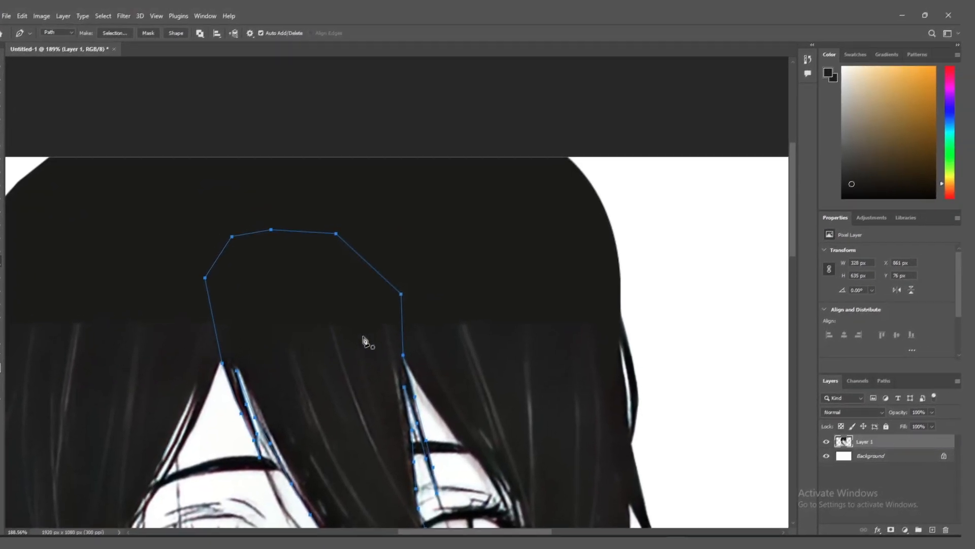
pyautogui.moveTo(458, 264); pyautogui.dragTo(413, 256)
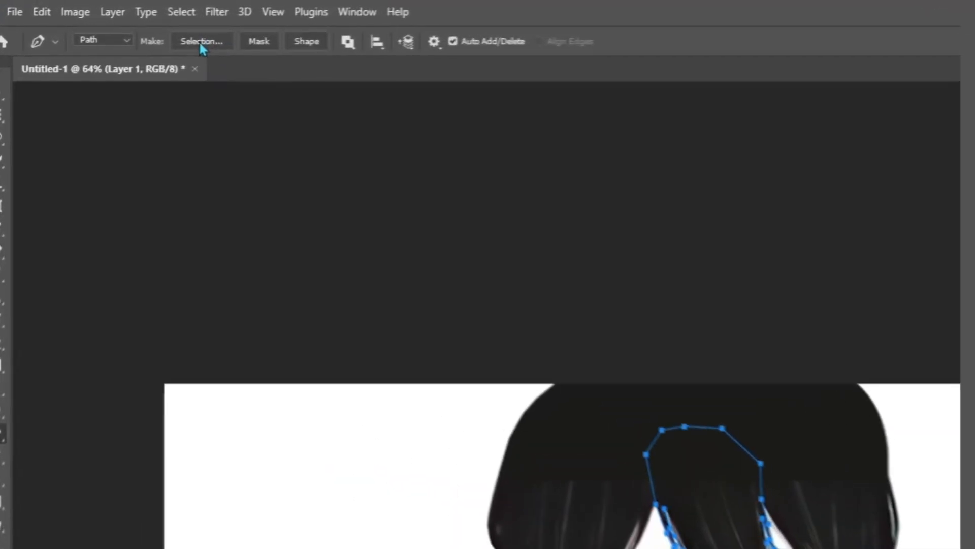
pyautogui.click(133, 23)
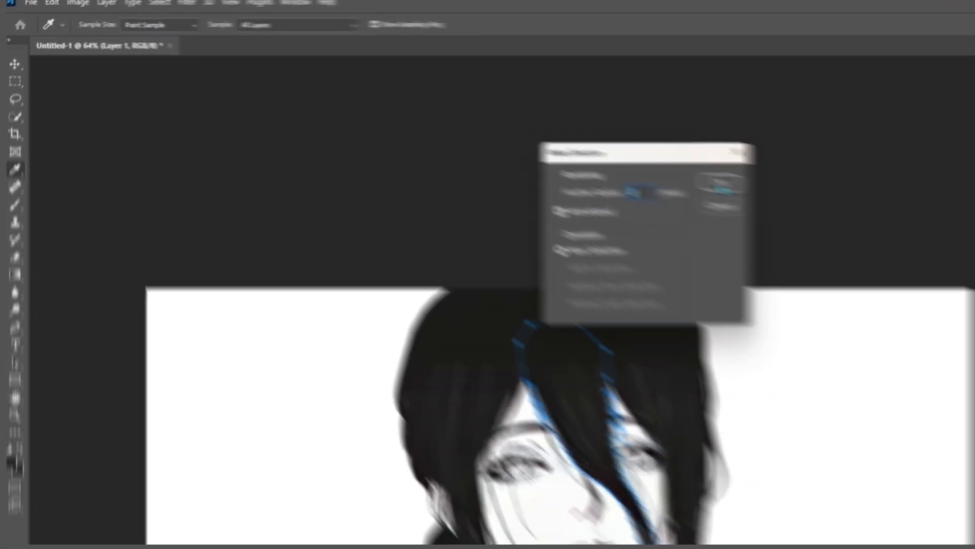
pyautogui.click(960, 252)
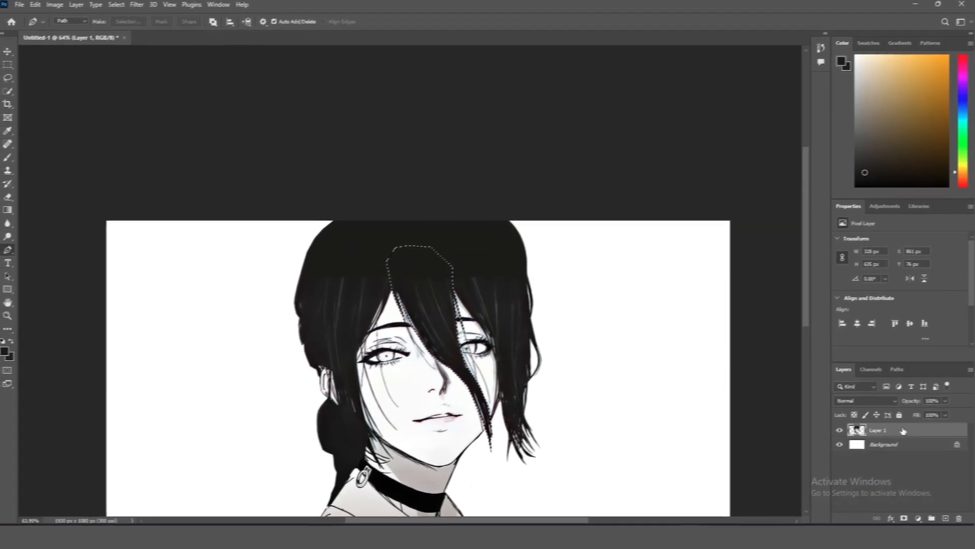
pyautogui.hotkey('ctrl', 'j')
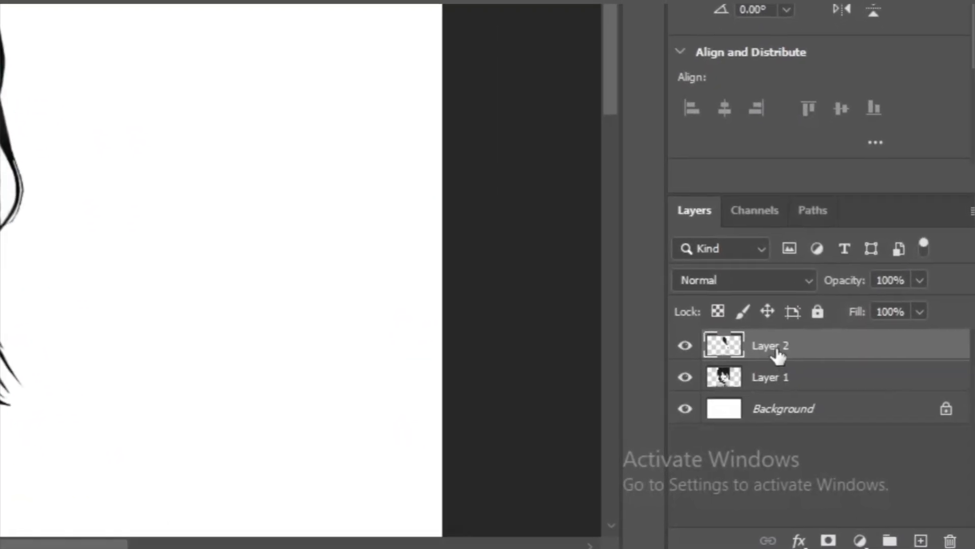
# Step: Rename the central lock's layer as hair, hide it, and make Layer 1 active
pyautogui.doubleClick(776, 350)
pyautogui.write('hair')
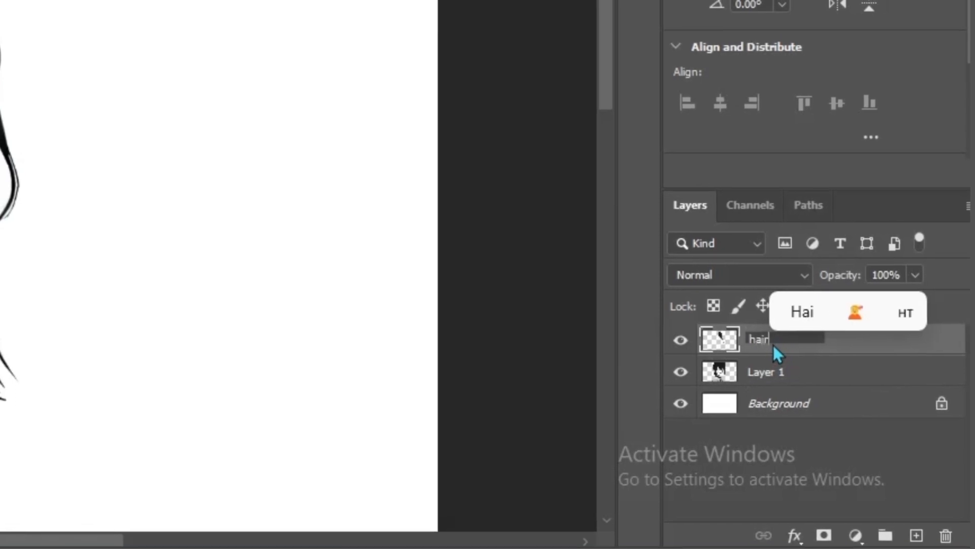
pyautogui.press('Return')
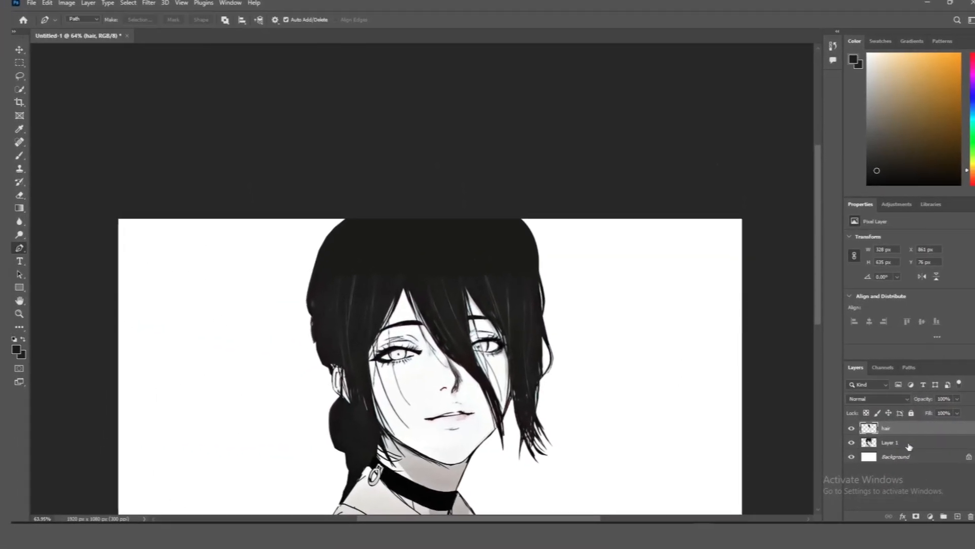
pyautogui.click(886, 440)
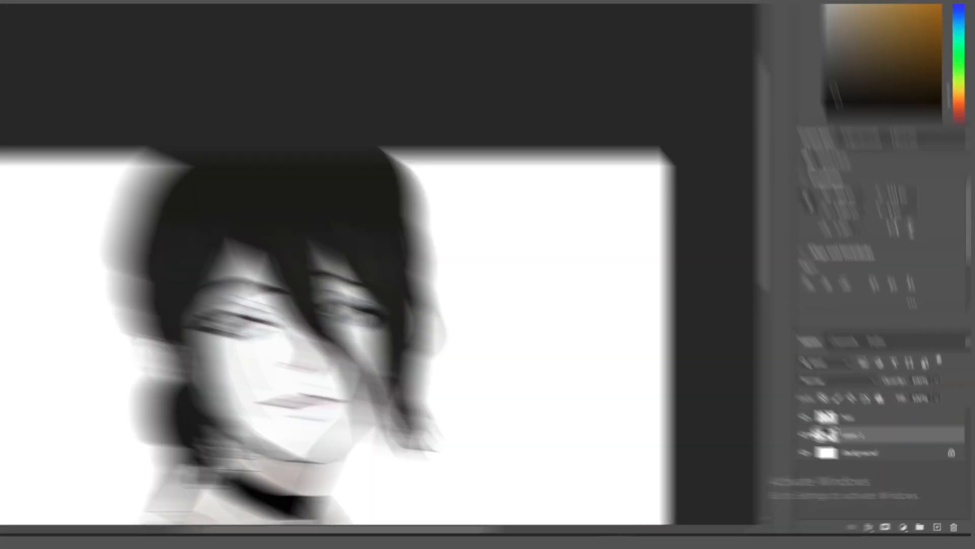
pyautogui.click(805, 417)
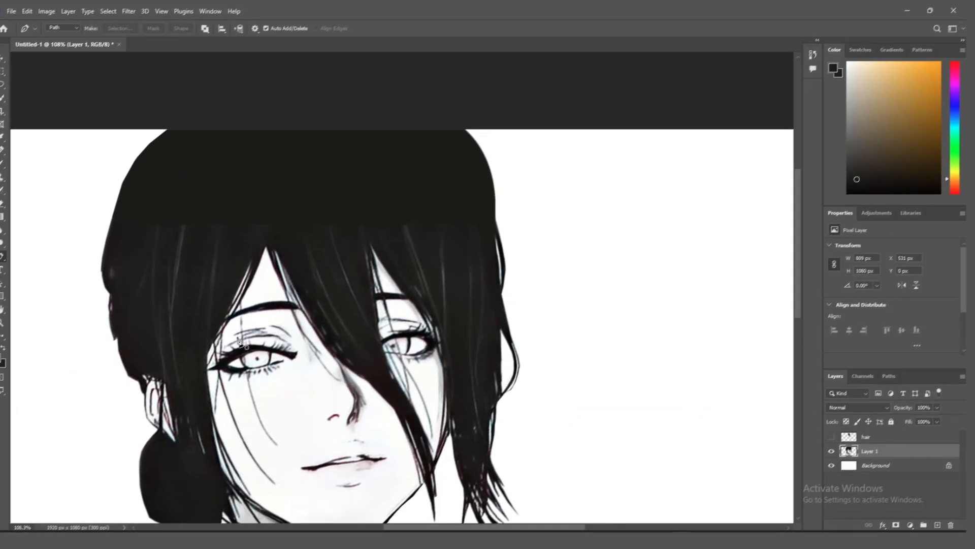
# Step: Trace a path down the outer edge of the left side lock, past the ear to its tip below the jaw
pyautogui.moveTo(209, 352); pyautogui.dragTo(223, 320)
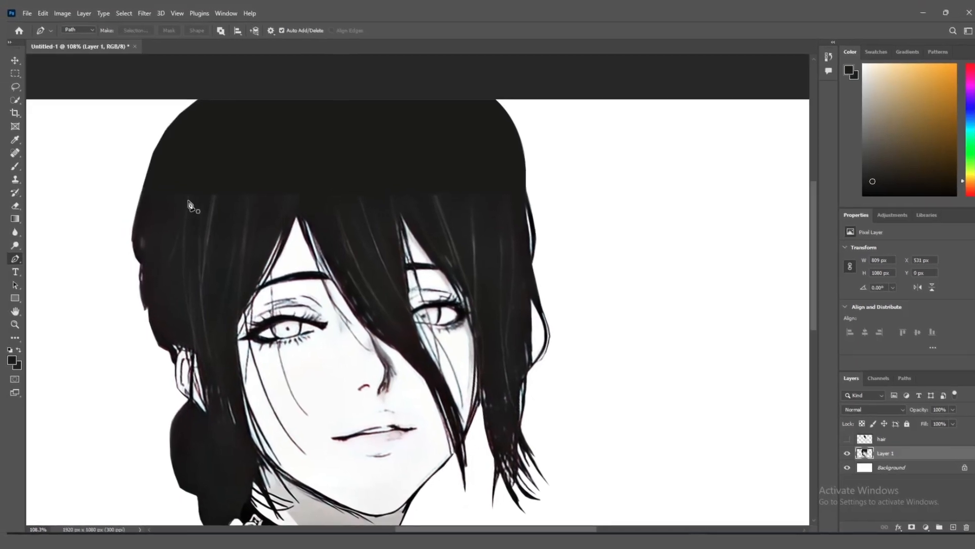
pyautogui.click(177, 197)
pyautogui.click(180, 249)
pyautogui.click(204, 384)
pyautogui.click(211, 408)
pyautogui.click(228, 436)
pyautogui.click(245, 465)
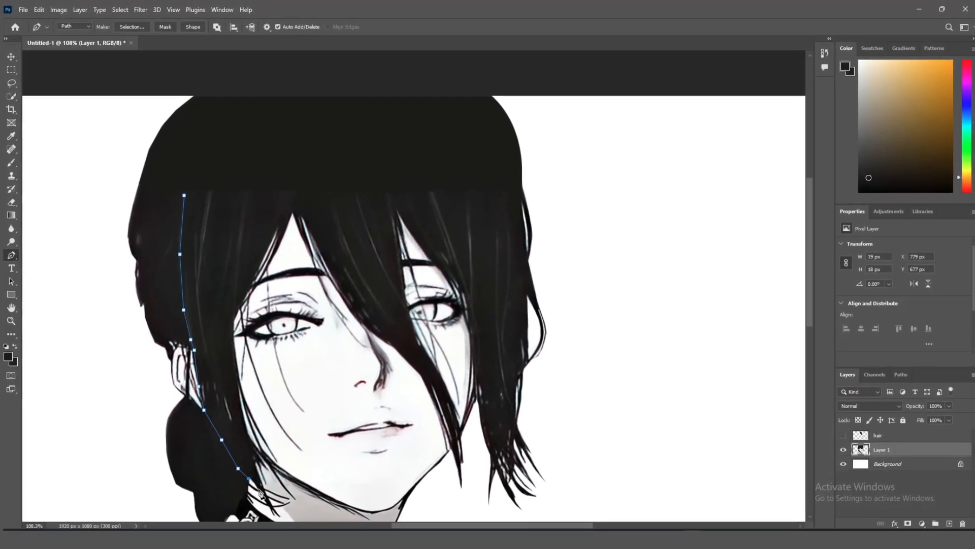
pyautogui.scroll(8, 252, 472)
pyautogui.moveTo(259, 472); pyautogui.dragTo(232, 363)
pyautogui.click(233, 366)
pyautogui.click(252, 385)
# Step: Trace the path up the left lock's inner edge along the face and close it across the crown
pyautogui.click(186, 78)
pyautogui.moveTo(186, 77); pyautogui.dragTo(180, 465)
pyautogui.click(177, 411)
pyautogui.click(181, 343)
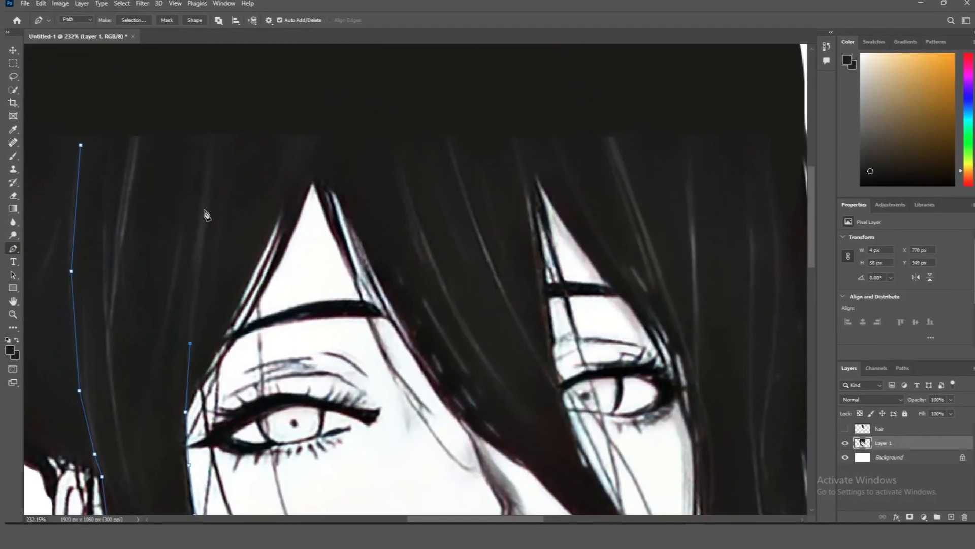
pyautogui.click(196, 210)
pyautogui.click(202, 93)
pyautogui.click(71, 145)
# Step: Convert the left lock's path into a selection and copy that hair to a new layer
pyautogui.moveTo(505, 230); pyautogui.dragTo(445, 228)
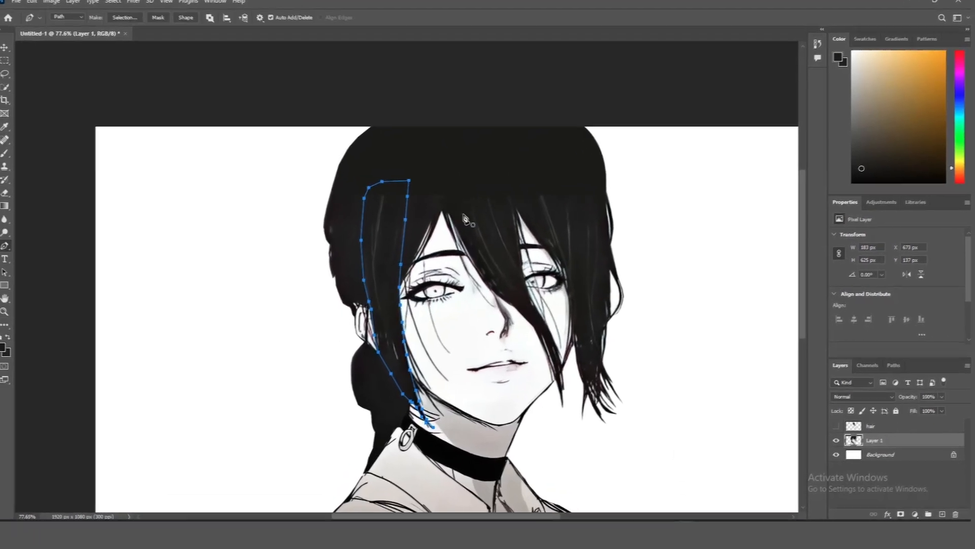
pyautogui.click(115, 27)
pyautogui.click(534, 139)
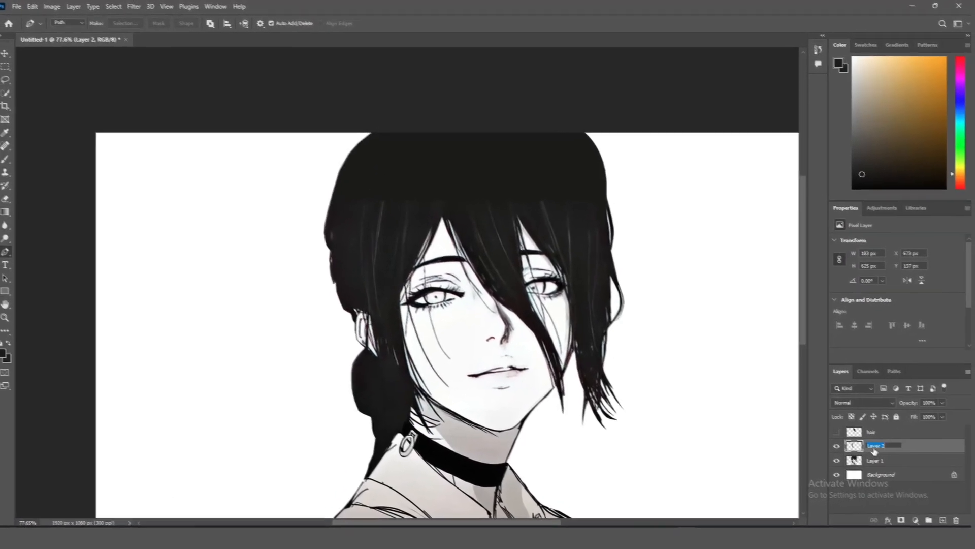
# Step: Rename the left lock's layer as hair 2, hide it, and make Layer 1 active
pyautogui.write('hair 2')
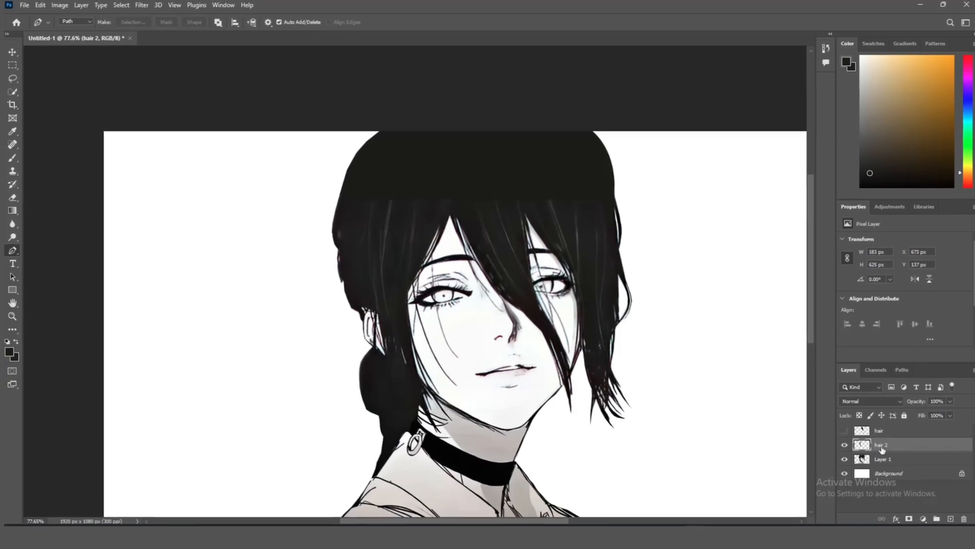
pyautogui.click(841, 448)
pyautogui.click(899, 463)
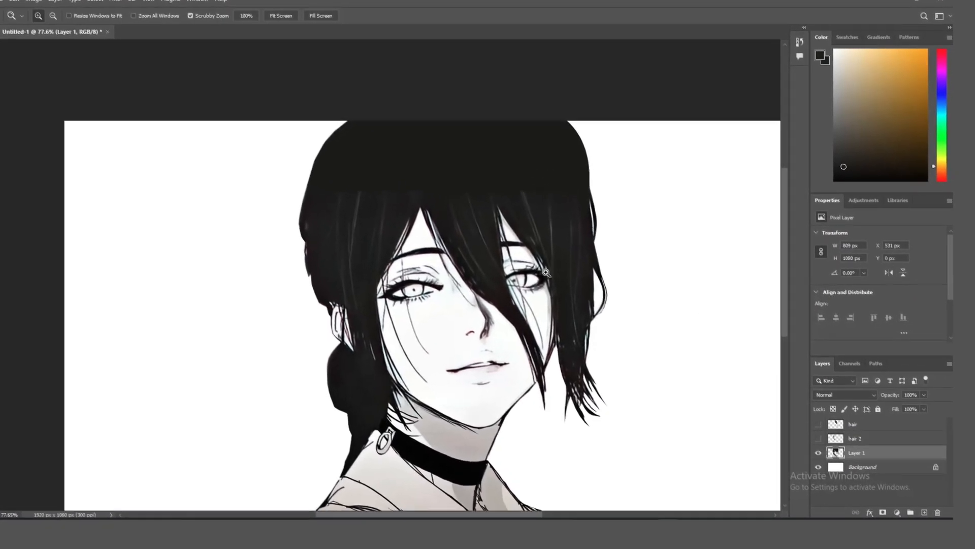
# Step: Trace a path from the crown down the inner edge of the right hair section to its lower tips
pyautogui.moveTo(546, 272); pyautogui.dragTo(474, 311)
pyautogui.press('p')
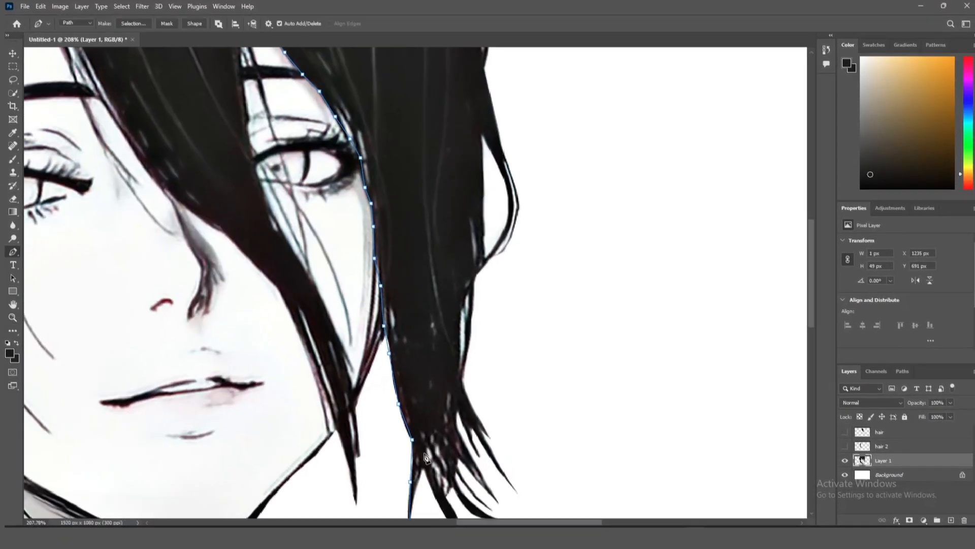
pyautogui.moveTo(426, 459); pyautogui.dragTo(415, 384)
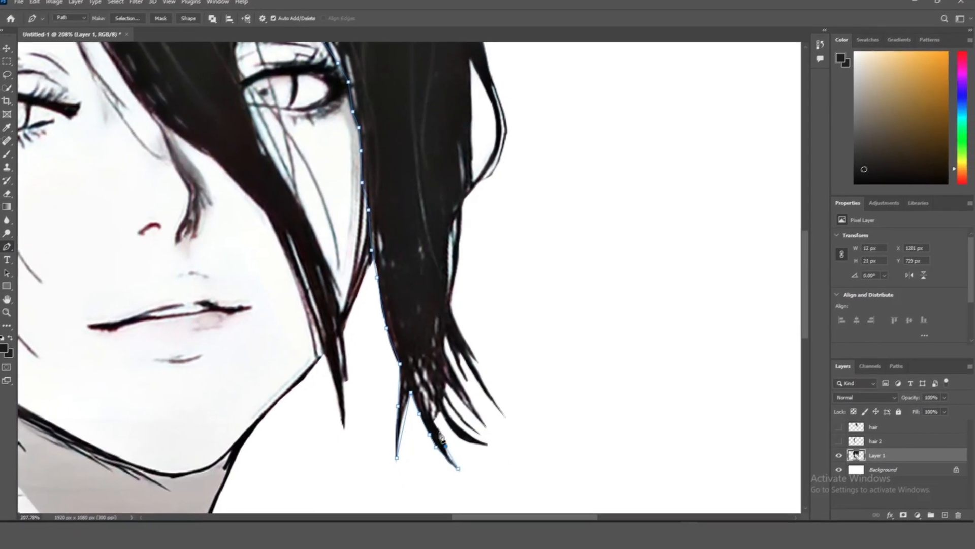
pyautogui.click(457, 466)
# Step: Trace the path around the right section's outer tips and up its outer edge to the looping strand
pyautogui.click(532, 408)
pyautogui.click(479, 328)
pyautogui.click(455, 303)
pyautogui.moveTo(459, 254); pyautogui.dragTo(407, 419)
pyautogui.click(412, 366)
pyautogui.click(420, 353)
pyautogui.click(427, 343)
# Step: Trace the path loosely around the outside of the looping strand on the right side of the hair
pyautogui.click(461, 327)
pyautogui.click(474, 279)
pyautogui.click(452, 228)
pyautogui.click(439, 163)
# Step: Continue the path up the right side of the head and close it across the crown around the right hair section
pyautogui.moveTo(428, 66); pyautogui.dragTo(435, 232)
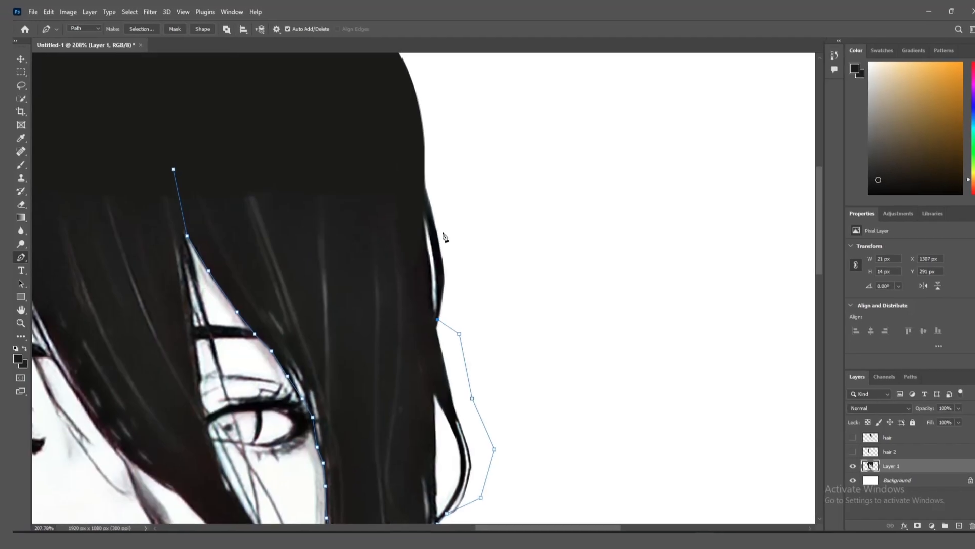
pyautogui.moveTo(457, 264); pyautogui.dragTo(435, 264)
pyautogui.click(322, 225)
pyautogui.click(317, 242)
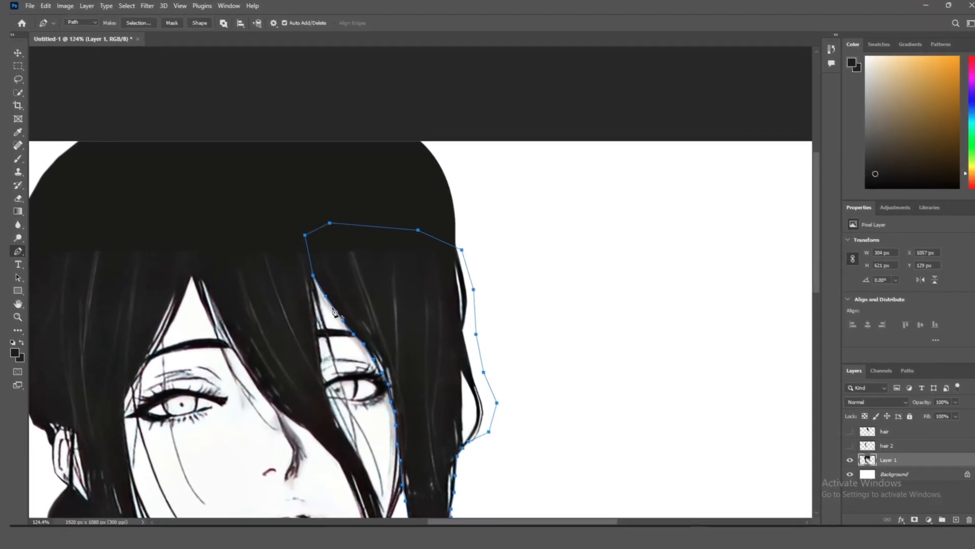
pyautogui.press('z')
pyautogui.moveTo(542, 308); pyautogui.dragTo(508, 298)
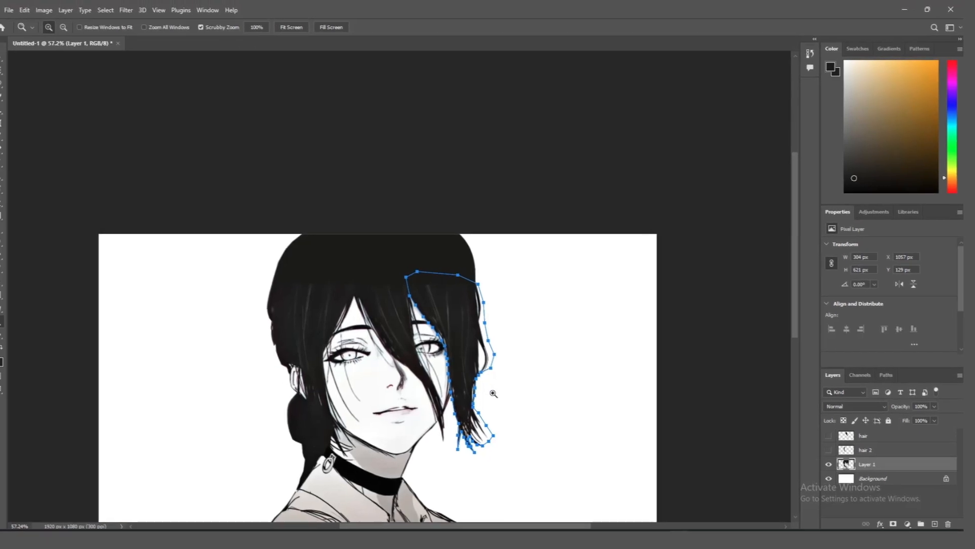
# Step: Convert the closed path to a new selection with 0 px feather and copy the right hair section to a new layer
pyautogui.click(126, 27)
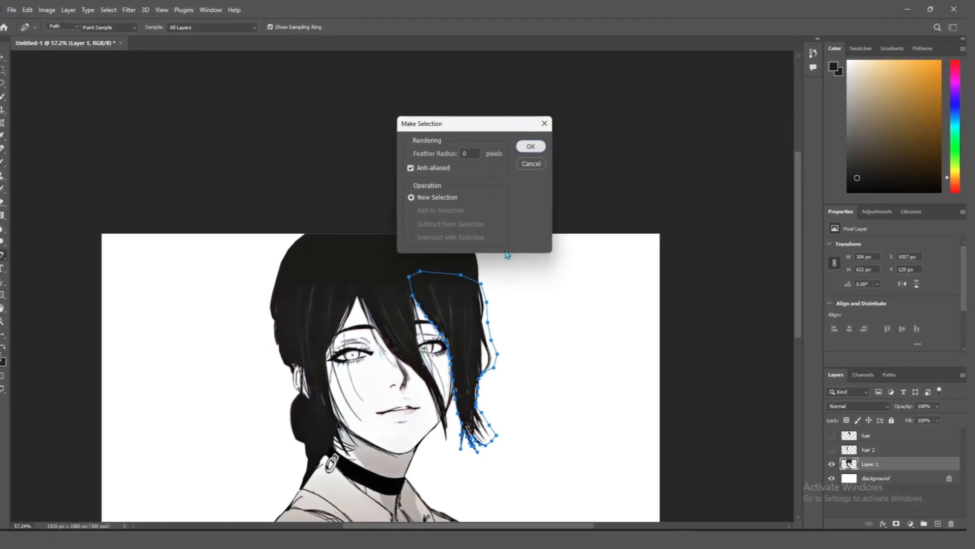
pyautogui.press('Return')
pyautogui.hotkey('ctrl', 'j')
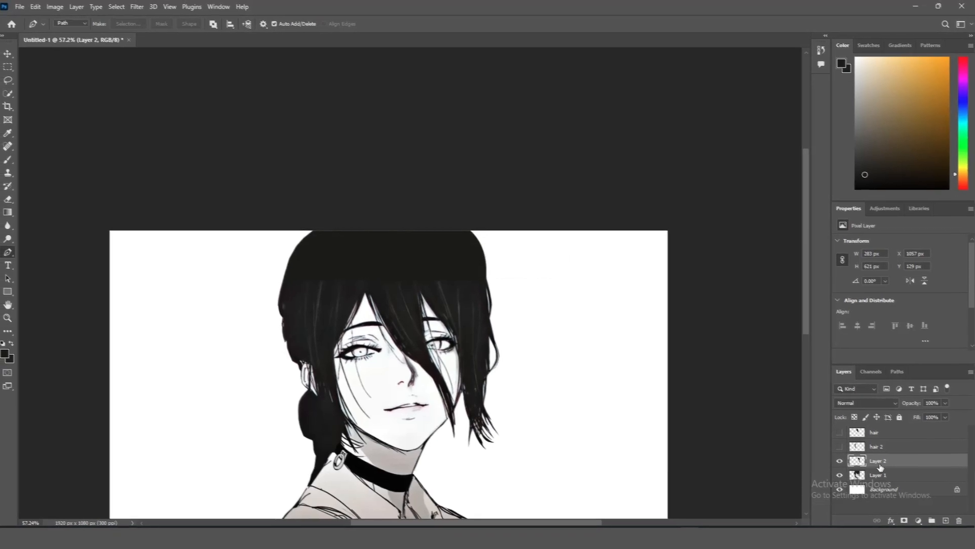
# Step: Rename the copied right hair section's layer as hair 3
pyautogui.doubleClick(875, 459)
pyautogui.write('ha')
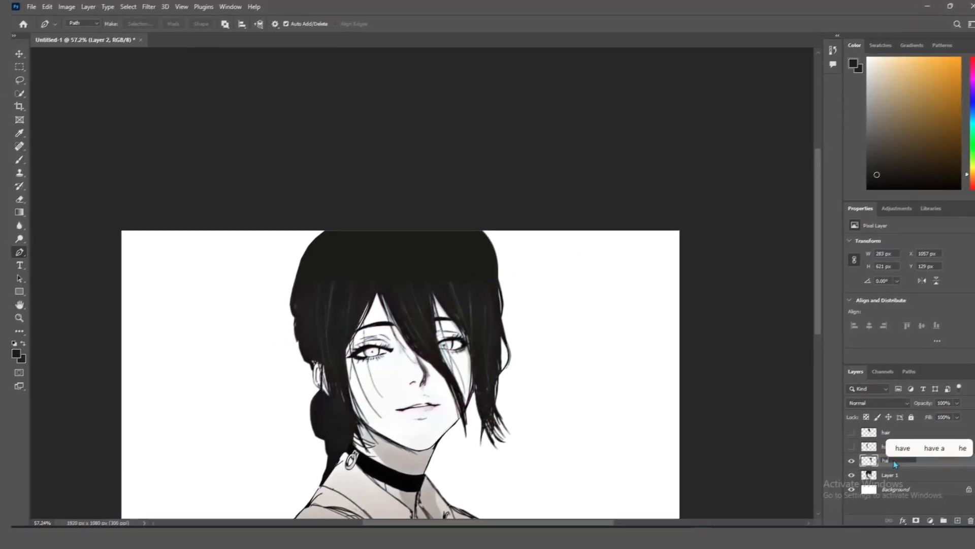
pyautogui.write('ir 3')
pyautogui.press('Return')
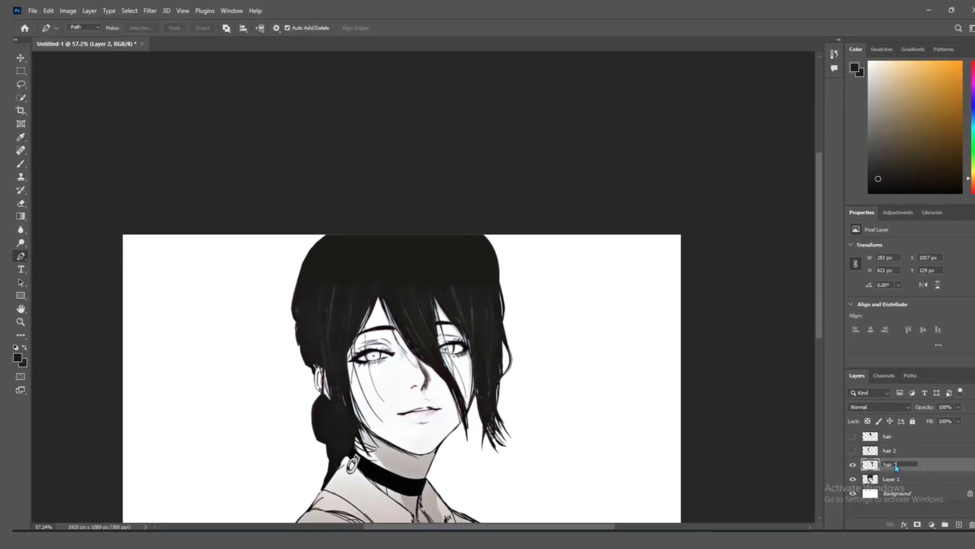
# Step: Hide the character layer and show hair, hair 2 and hair 3 on their own to check the cut-outs
pyautogui.click(846, 470)
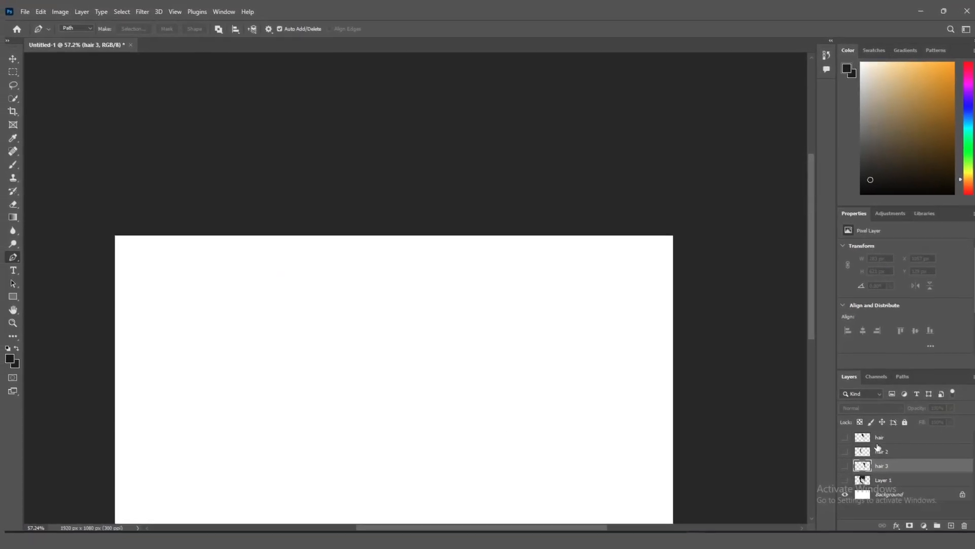
pyautogui.click(832, 471)
pyautogui.click(831, 456)
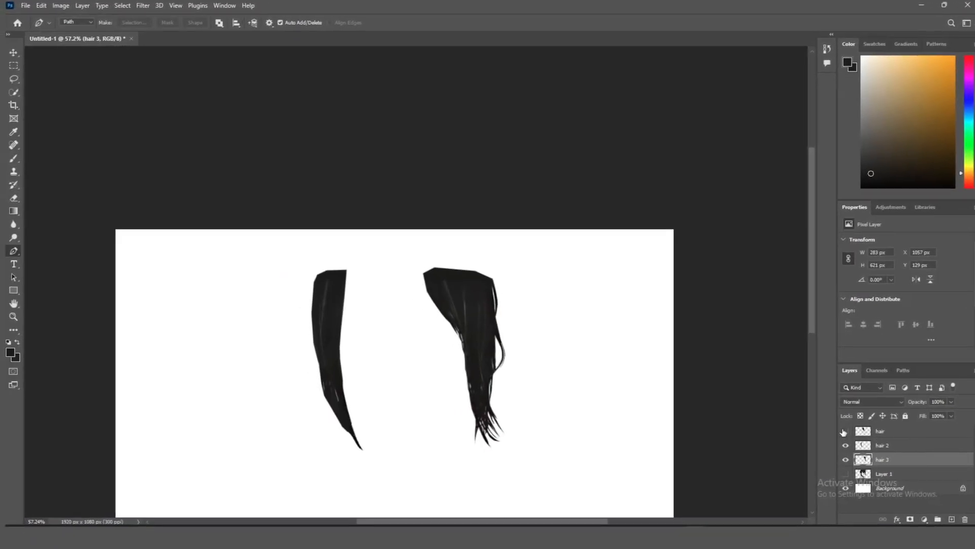
pyautogui.click(831, 443)
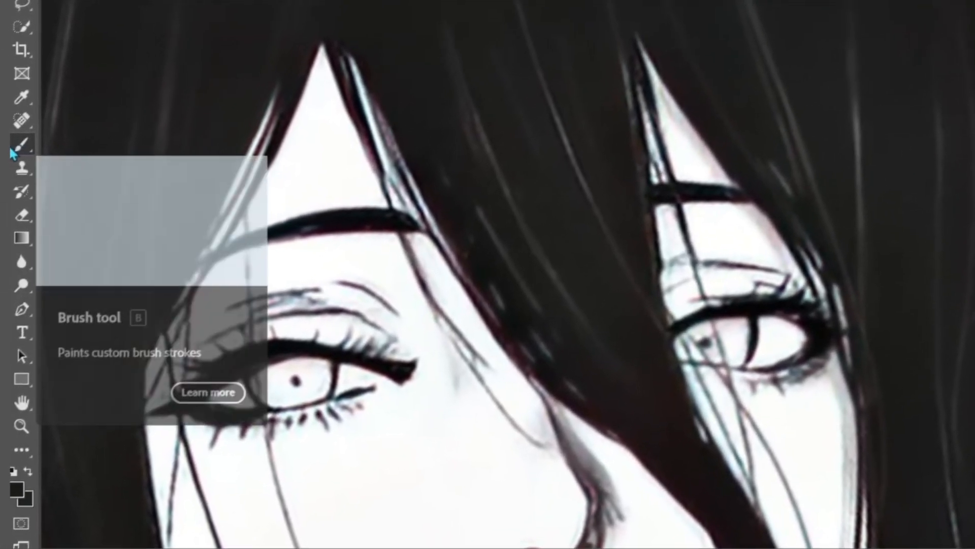
# Step: Set up the Brush tool with a size of 20 px and a hardness of 71%
pyautogui.click(6, 157)
pyautogui.click(126, 21)
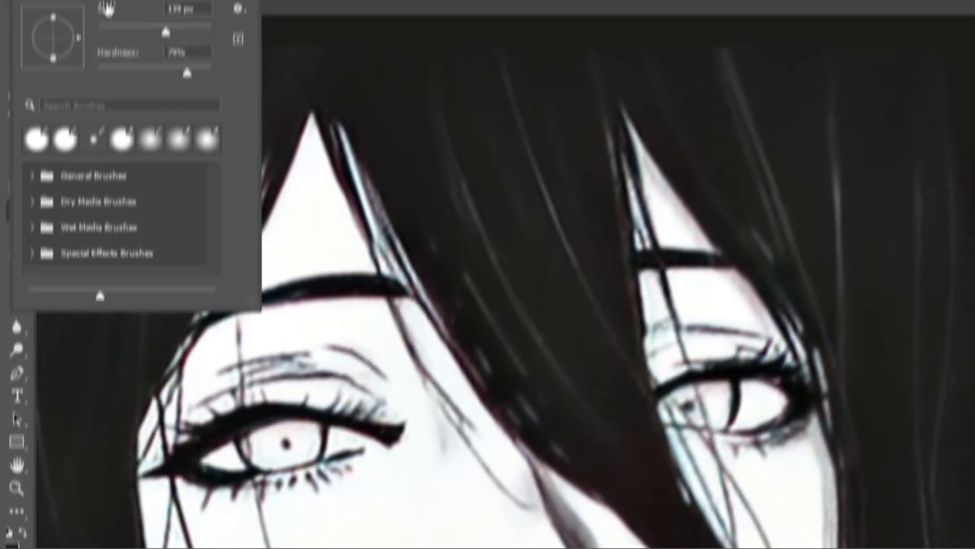
pyautogui.moveTo(166, 79); pyautogui.dragTo(86, 100)
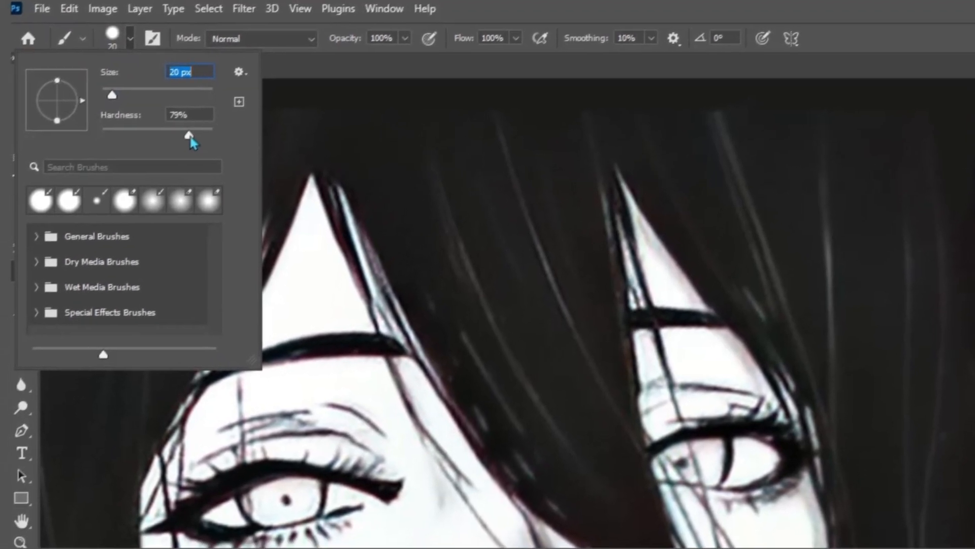
pyautogui.moveTo(174, 135)
pyautogui.mouseDown()
pyautogui.moveTo(165, 136)
pyautogui.moveTo(175, 127)
pyautogui.mouseUp()
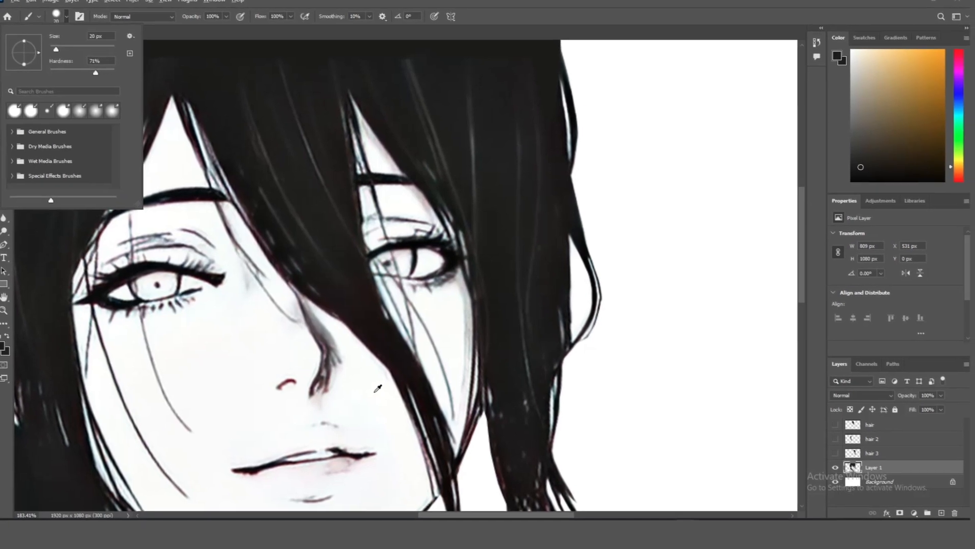
# Step: Sample the skin colour from the cheek on Layer 1 and paint over the lower end of the front hair strand
pyautogui.keyDown('alt'); pyautogui.click(384, 399); pyautogui.keyUp('alt')
pyautogui.moveTo(398, 411)
pyautogui.mouseDown()
pyautogui.moveTo(419, 351)
pyautogui.moveTo(406, 385)
pyautogui.moveTo(412, 402)
pyautogui.moveTo(442, 380)
pyautogui.mouseUp()
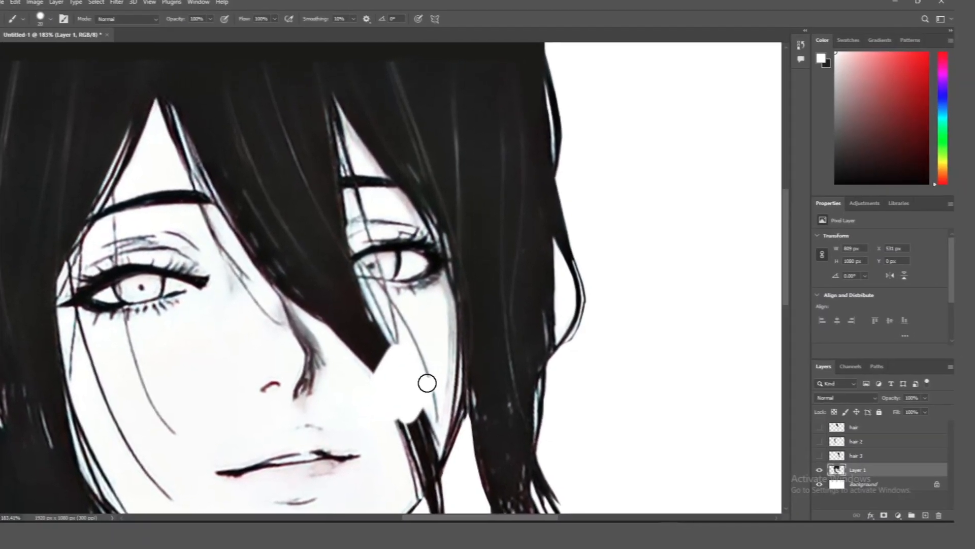
pyautogui.moveTo(434, 447)
pyautogui.mouseDown()
pyautogui.moveTo(430, 480)
pyautogui.moveTo(458, 438)
pyautogui.moveTo(423, 501)
pyautogui.moveTo(429, 431)
pyautogui.moveTo(419, 406)
pyautogui.moveTo(425, 417)
pyautogui.moveTo(452, 394)
pyautogui.moveTo(431, 375)
pyautogui.moveTo(395, 385)
pyautogui.mouseUp()
pyautogui.press('z')
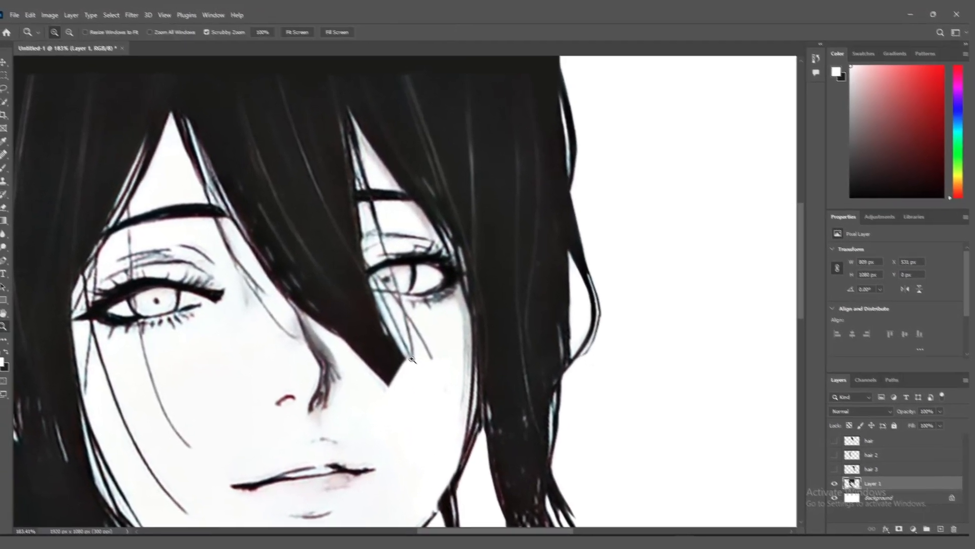
pyautogui.moveTo(410, 345)
pyautogui.mouseDown()
pyautogui.moveTo(382, 348)
pyautogui.moveTo(390, 352)
pyautogui.mouseUp()
pyautogui.press('b')
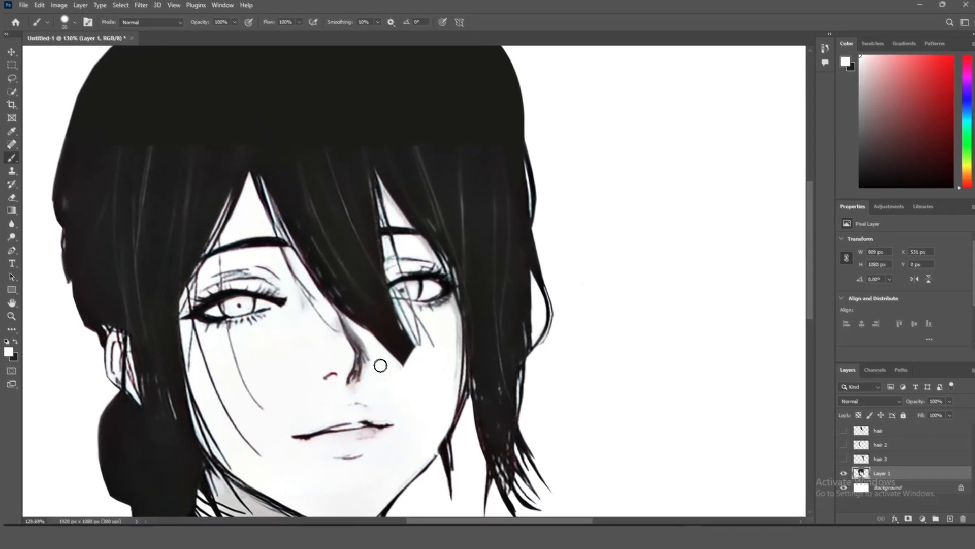
pyautogui.moveTo(391, 316); pyautogui.dragTo(385, 345)
# Step: Enlarge the brush and paint the skin colour over the front hair across the forehead
pyautogui.press('z')
pyautogui.moveTo(385, 335)
pyautogui.mouseDown()
pyautogui.moveTo(409, 343)
pyautogui.moveTo(363, 285)
pyautogui.moveTo(365, 242)
pyautogui.moveTo(333, 203)
pyautogui.moveTo(289, 211)
pyautogui.mouseUp()
pyautogui.press('b')
pyautogui.press('z')
pyautogui.moveTo(205, 148); pyautogui.dragTo(187, 149)
pyautogui.press('b')
pyautogui.moveTo(327, 285); pyautogui.dragTo(410, 266)
pyautogui.keyDown('alt'); pyautogui.rightClick(248, 270); pyautogui.keyUp('alt')
pyautogui.moveTo(356, 249)
pyautogui.mouseDown()
pyautogui.moveTo(337, 270)
pyautogui.moveTo(493, 228)
pyautogui.moveTo(330, 276)
pyautogui.mouseUp()
# Step: Paint out the rest of the front hair strand between the eyes and beside the nose
pyautogui.press('z')
pyautogui.moveTo(385, 368)
pyautogui.mouseDown()
pyautogui.moveTo(409, 310)
pyautogui.moveTo(422, 376)
pyautogui.mouseUp()
pyautogui.press('b')
pyautogui.moveTo(342, 403); pyautogui.dragTo(331, 300)
pyautogui.press('z')
pyautogui.moveTo(425, 341); pyautogui.dragTo(406, 340)
pyautogui.press('b')
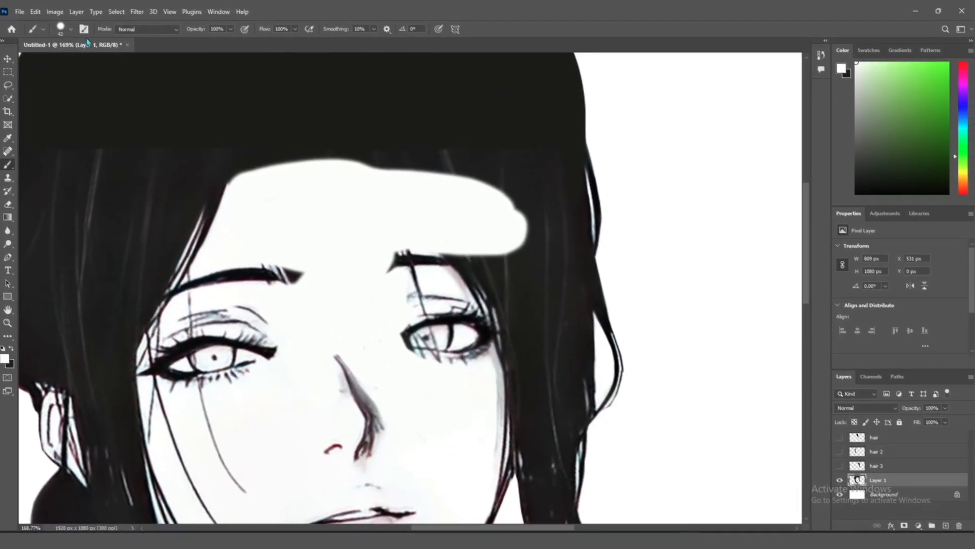
# Step: Reduce the brush size and paint out the hair between the right eyebrow and the temple
pyautogui.click(71, 30)
pyautogui.moveTo(65, 61); pyautogui.dragTo(58, 61)
pyautogui.press('z')
pyautogui.moveTo(442, 274); pyautogui.dragTo(465, 274)
pyautogui.press('b')
pyautogui.moveTo(238, 213)
pyautogui.mouseDown()
pyautogui.moveTo(304, 220)
pyautogui.moveTo(436, 305)
pyautogui.mouseUp()
pyautogui.press('z')
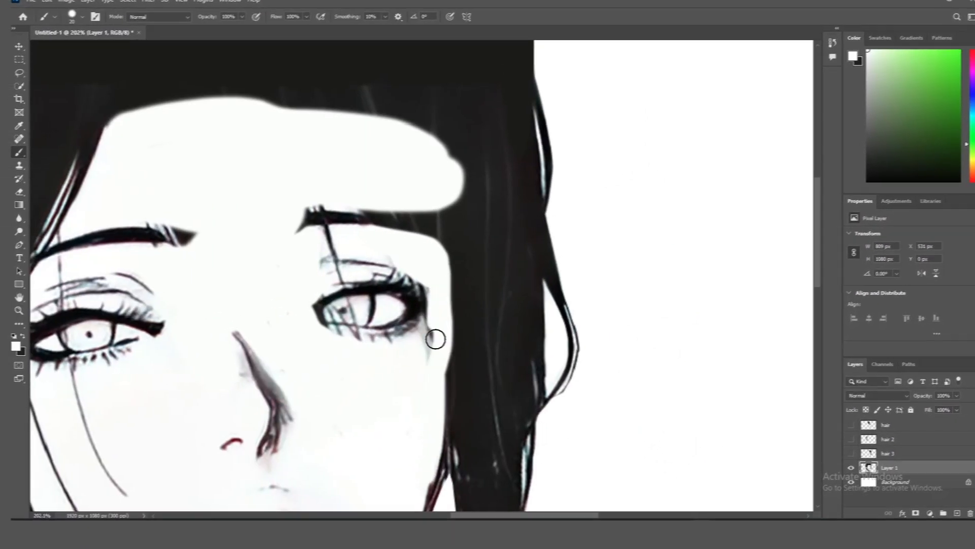
# Step: Paint over the stray hair strands around the right eye and along the right edge of the cheek
pyautogui.moveTo(435, 339); pyautogui.dragTo(410, 272)
pyautogui.moveTo(254, 250); pyautogui.dragTo(329, 259)
pyautogui.moveTo(439, 224)
pyautogui.mouseDown()
pyautogui.moveTo(351, 226)
pyautogui.moveTo(445, 253)
pyautogui.moveTo(449, 370)
pyautogui.mouseUp()
pyautogui.press('z')
pyautogui.moveTo(431, 360); pyautogui.dragTo(408, 361)
pyautogui.press('b')
pyautogui.moveTo(506, 405); pyautogui.dragTo(435, 246)
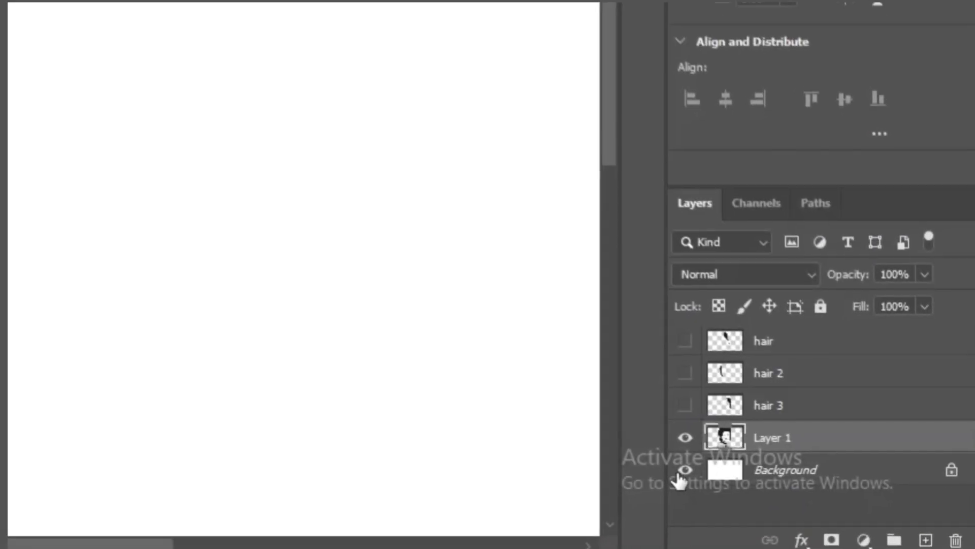
# Step: Hide the Background layer and erase the right hair section's lower tips outside the face on Layer 1
pyautogui.click(844, 492)
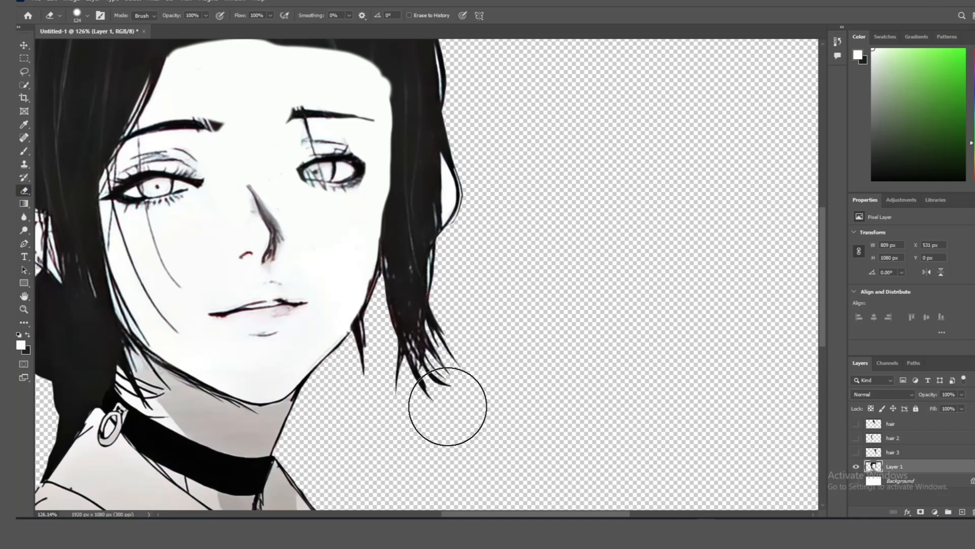
pyautogui.moveTo(449, 409)
pyautogui.mouseDown()
pyautogui.moveTo(452, 363)
pyautogui.moveTo(423, 382)
pyautogui.moveTo(367, 385)
pyautogui.mouseUp()
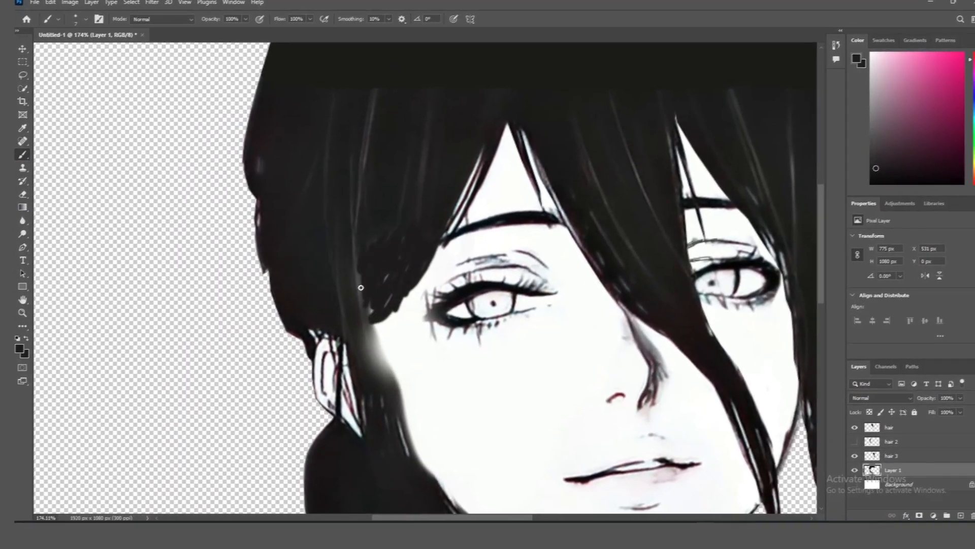
# Step: Trace a path along the lower edge of the right eye's upper lid from the inner to the outer corner
pyautogui.hotkey('ctrl', '0')
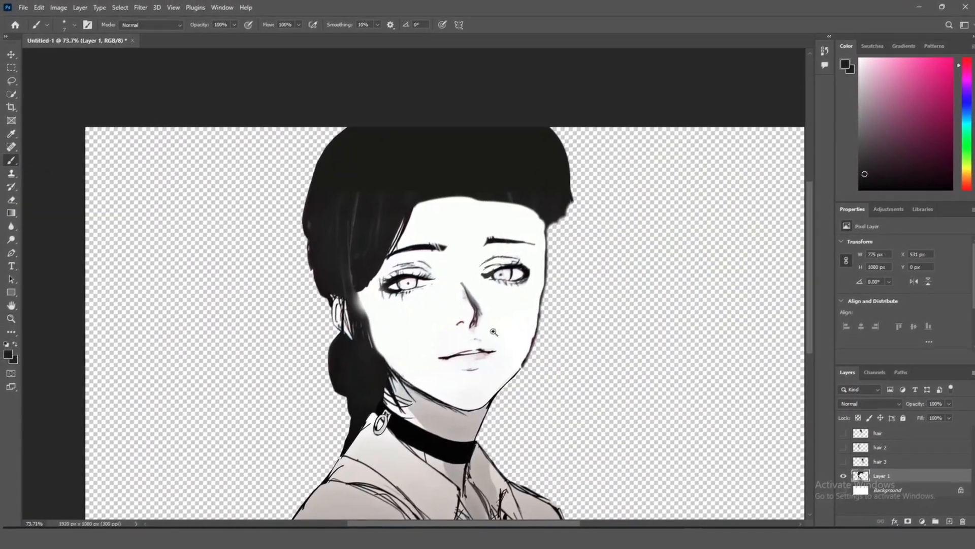
pyautogui.press('z')
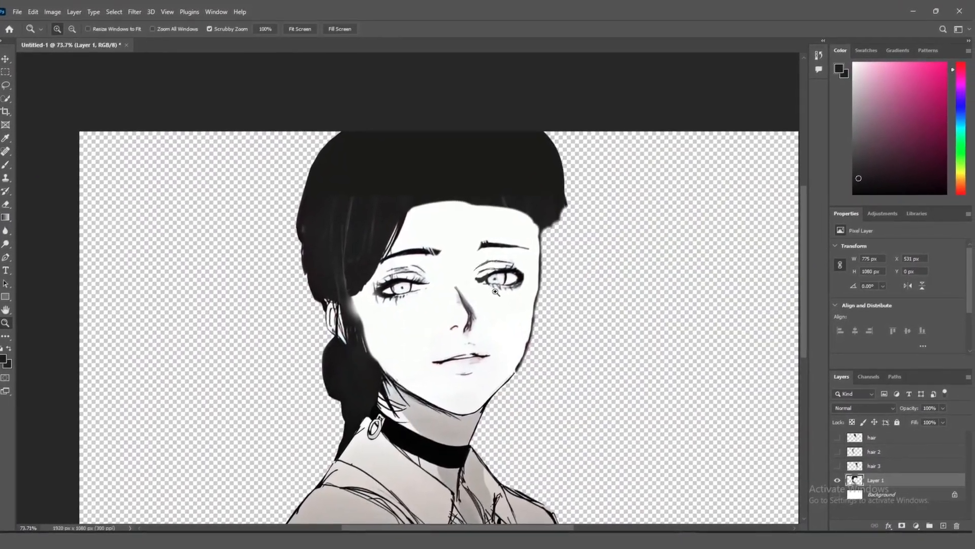
pyautogui.moveTo(499, 286); pyautogui.dragTo(535, 285)
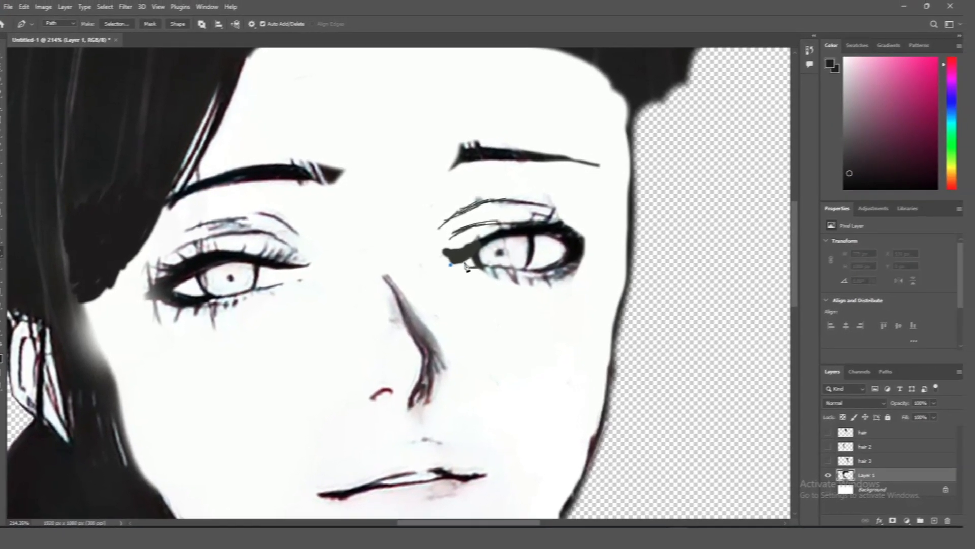
pyautogui.click(474, 253)
pyautogui.click(491, 242)
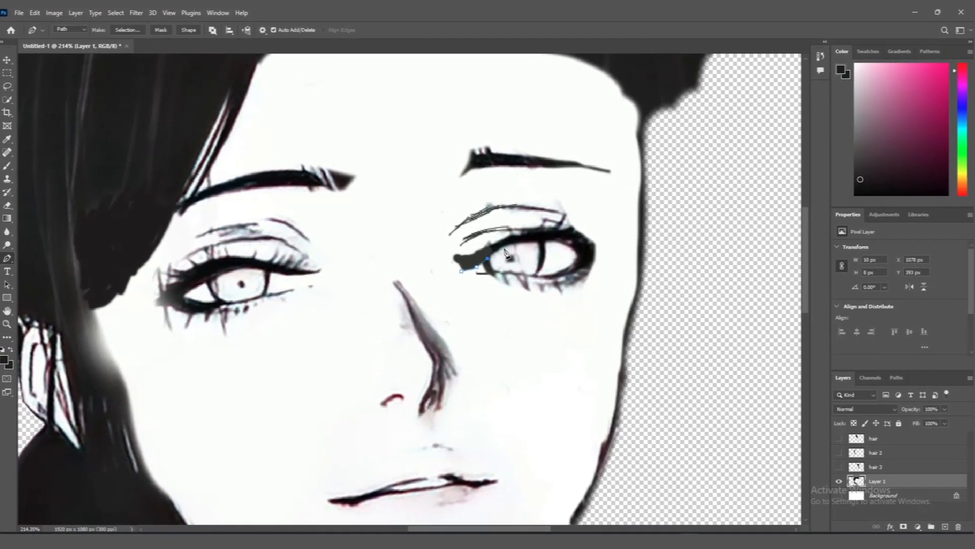
pyautogui.click(520, 242)
pyautogui.click(538, 243)
pyautogui.click(557, 242)
pyautogui.click(571, 250)
pyautogui.click(577, 256)
pyautogui.click(595, 254)
pyautogui.click(606, 236)
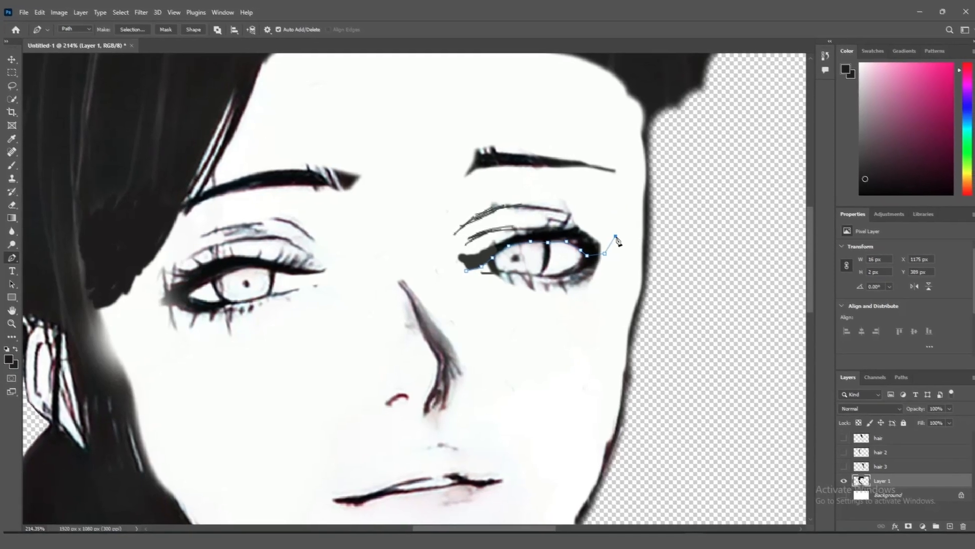
# Step: Continue the path loosely above the right eye's lid creases and close it at the inner corner
pyautogui.click(604, 199)
pyautogui.click(503, 181)
pyautogui.click(458, 181)
pyautogui.click(435, 194)
pyautogui.click(434, 231)
pyautogui.click(440, 255)
pyautogui.click(457, 268)
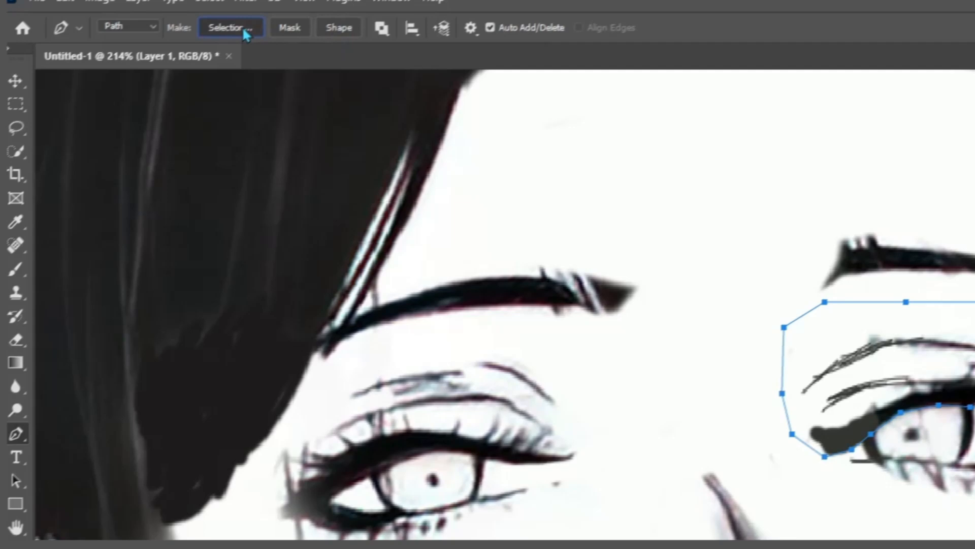
# Step: Convert the upper lid path to a new selection with 0 px feather and copy it to a new layer
pyautogui.click(182, 32)
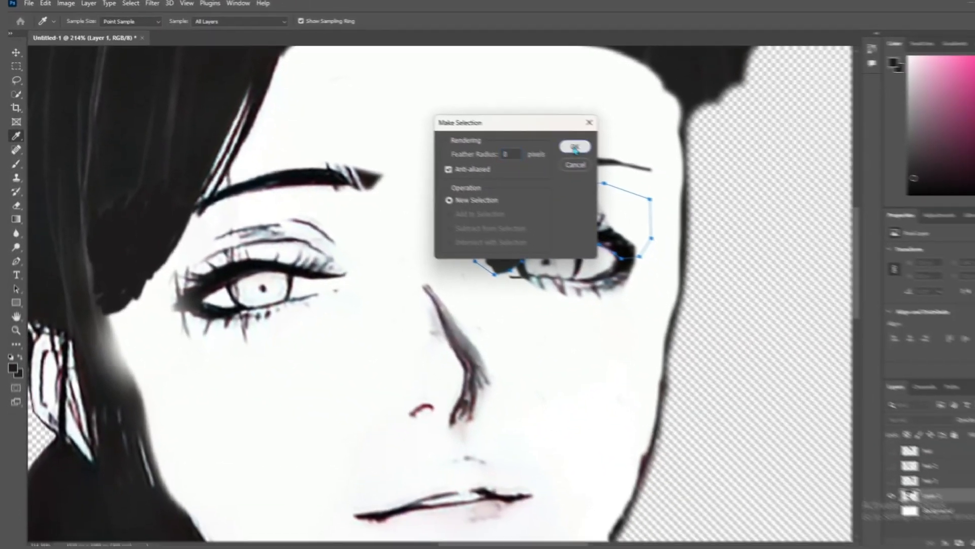
pyautogui.click(675, 182)
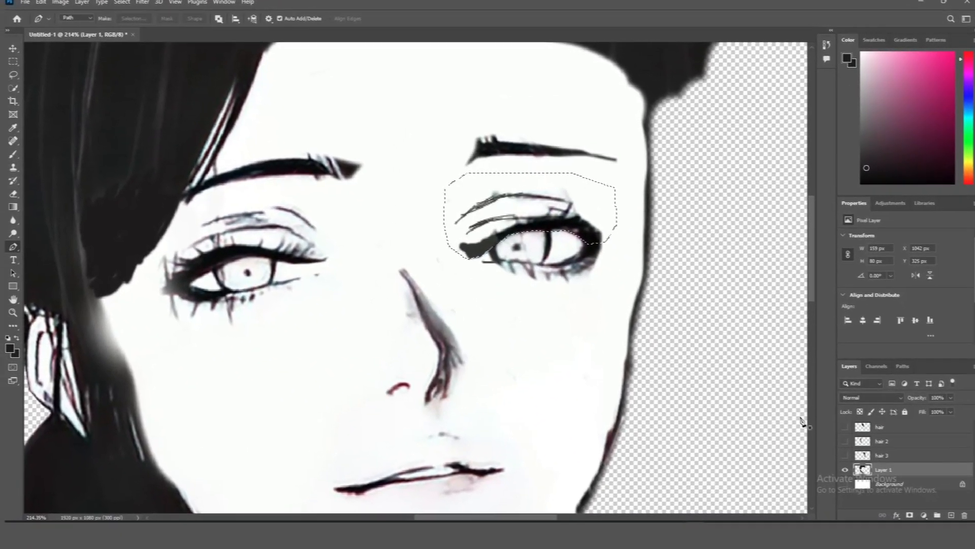
pyautogui.hotkey('ctrl', 'j')
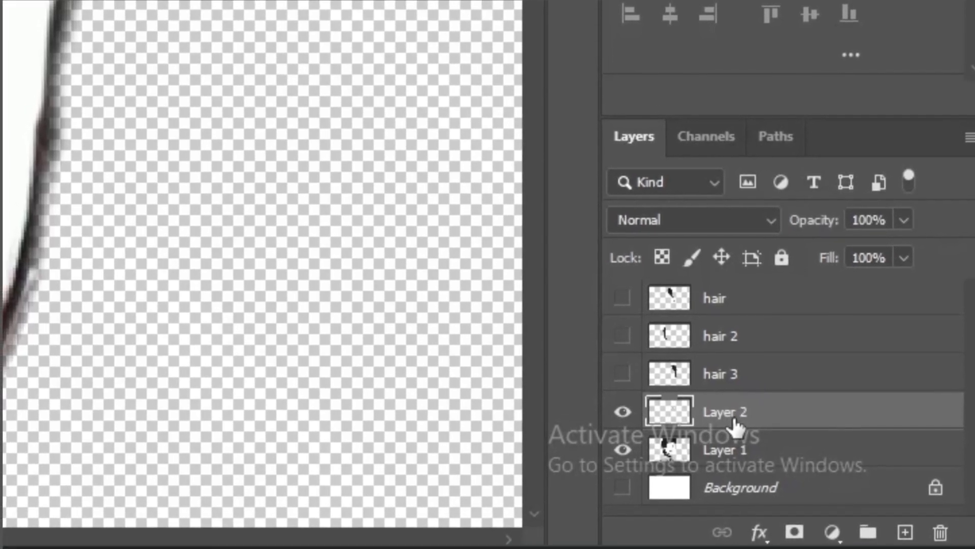
# Step: Rename the copied eyelid layer as upper lid and make Layer 1 active again
pyautogui.doubleClick(726, 412)
pyautogui.write('upper lid')
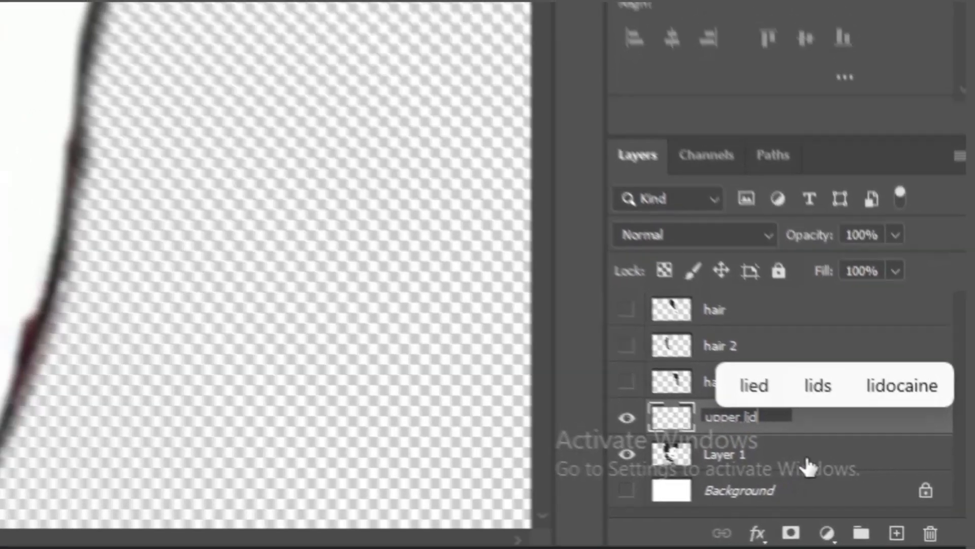
pyautogui.click(808, 466)
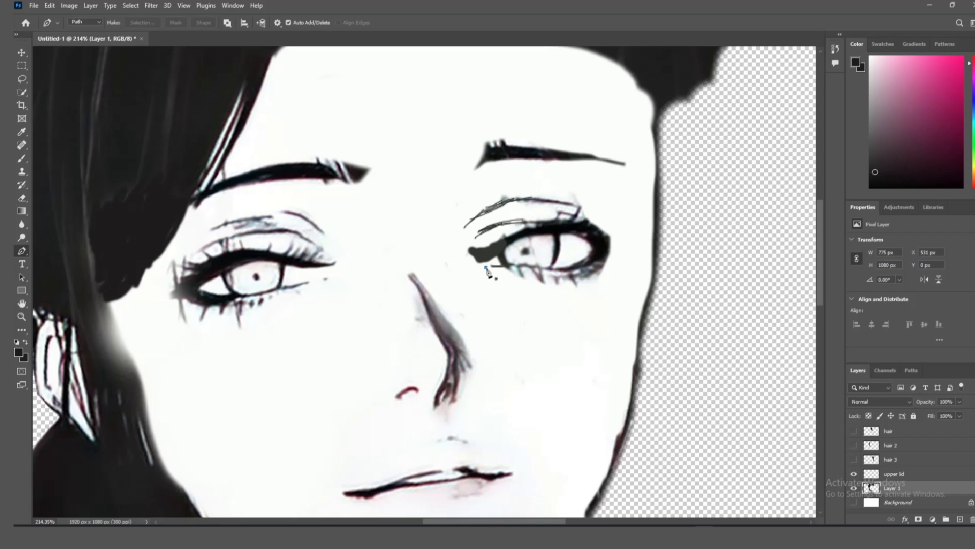
# Step: Trace a path along the upper edge of the right eye's lower lid from the inner to the outer corner
pyautogui.click(469, 269)
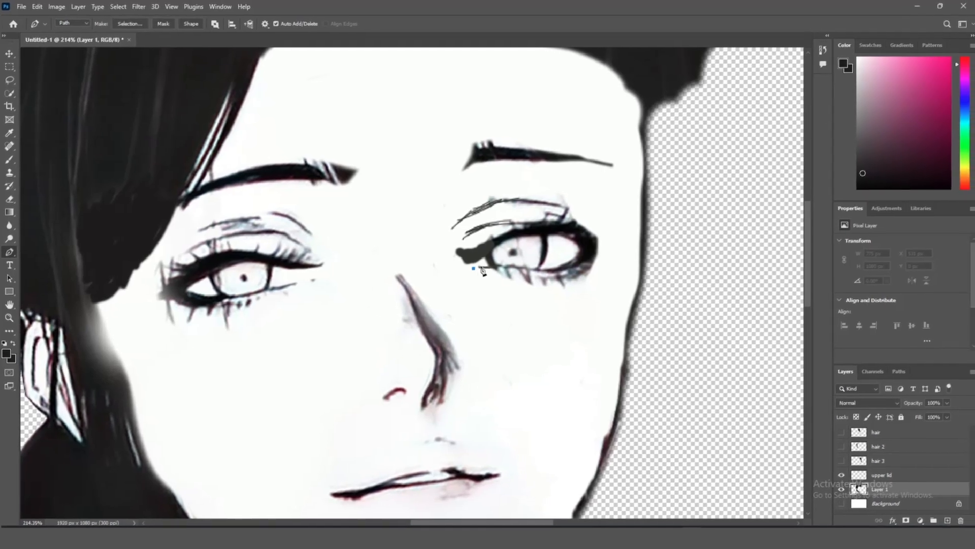
pyautogui.click(473, 267)
pyautogui.click(507, 258)
pyautogui.click(524, 259)
pyautogui.click(545, 260)
pyautogui.click(563, 261)
pyautogui.click(577, 256)
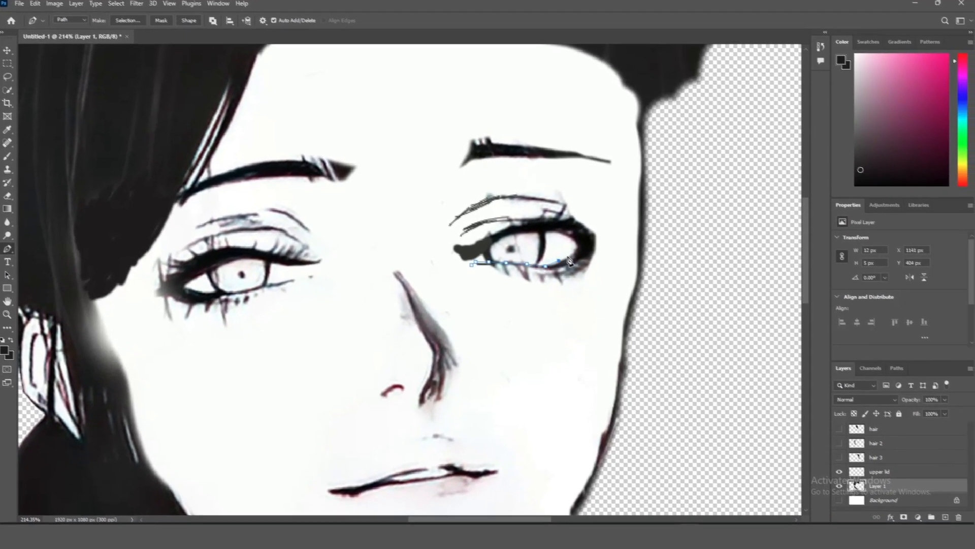
pyautogui.click(590, 251)
pyautogui.click(595, 244)
pyautogui.click(575, 238)
pyautogui.click(595, 238)
# Step: Continue the path loosely beneath the right eye's lower lashes and back to the inner corner
pyautogui.click(605, 285)
pyautogui.click(590, 318)
pyautogui.click(547, 317)
pyautogui.click(510, 323)
pyautogui.click(465, 295)
pyautogui.click(445, 273)
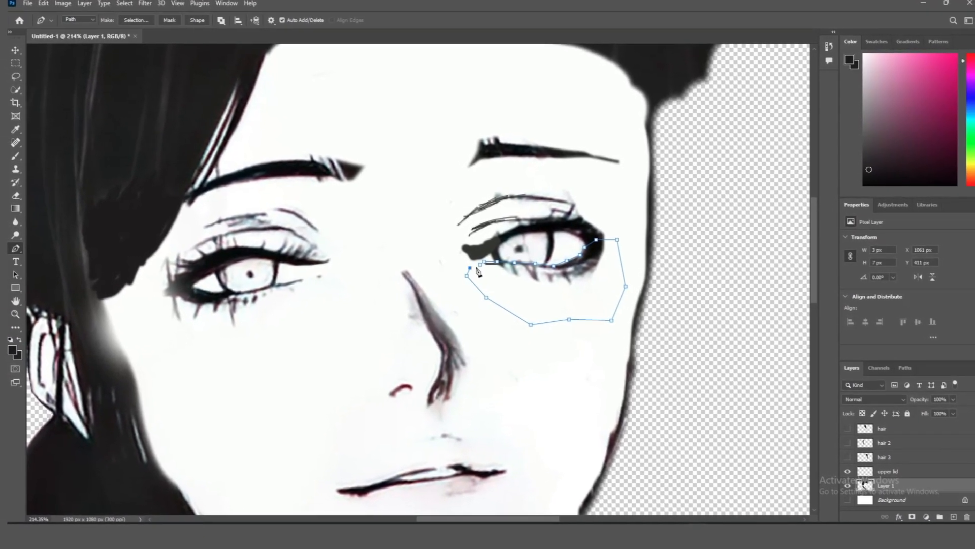
# Step: Turn the lower lid path into a selection and copy that area of Layer 1 to a new layer
pyautogui.click(128, 16)
pyautogui.click(543, 135)
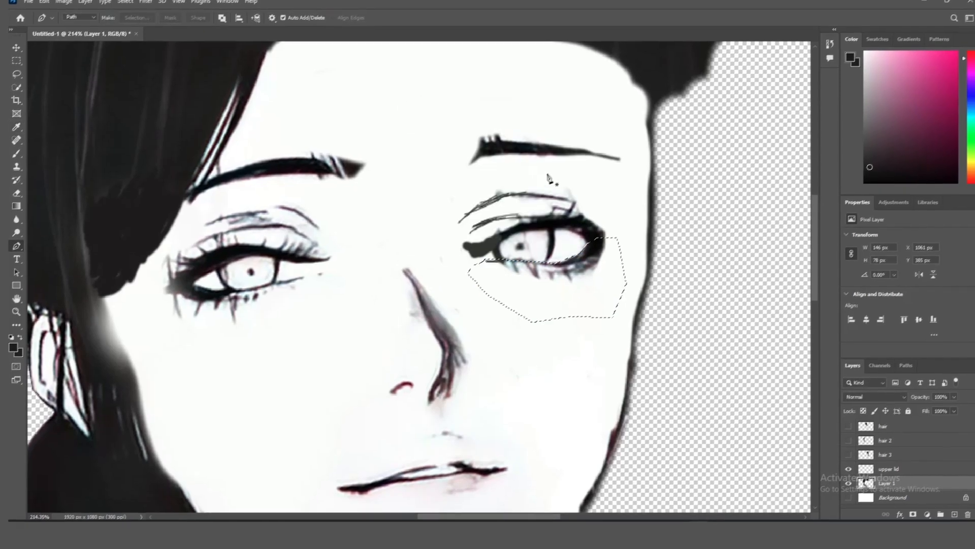
pyautogui.hotkey('ctrl', 'j')
# Step: Rename the copied lower eyelid layer as lower lid and make Layer 1 active again
pyautogui.scroll(-1, 879, 451)
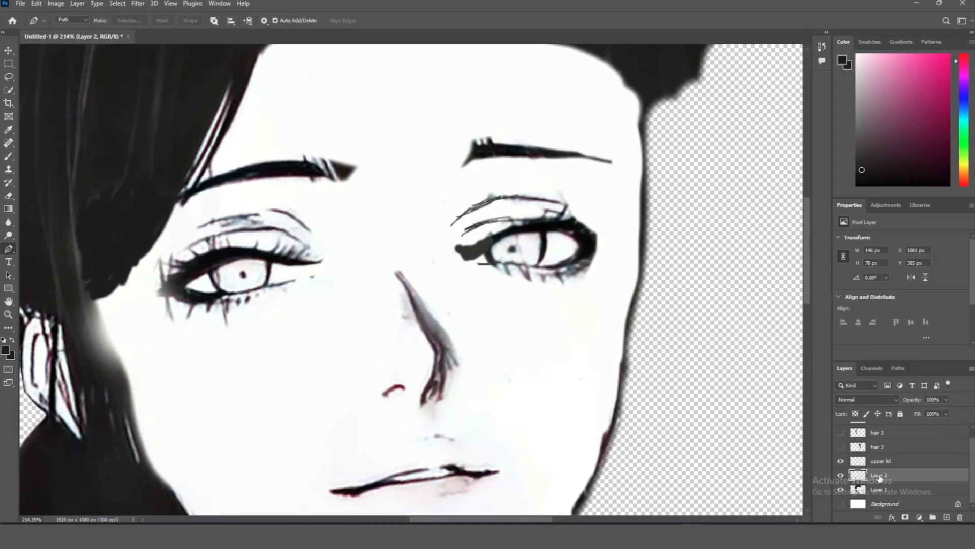
pyautogui.doubleClick(878, 478)
pyautogui.write('low')
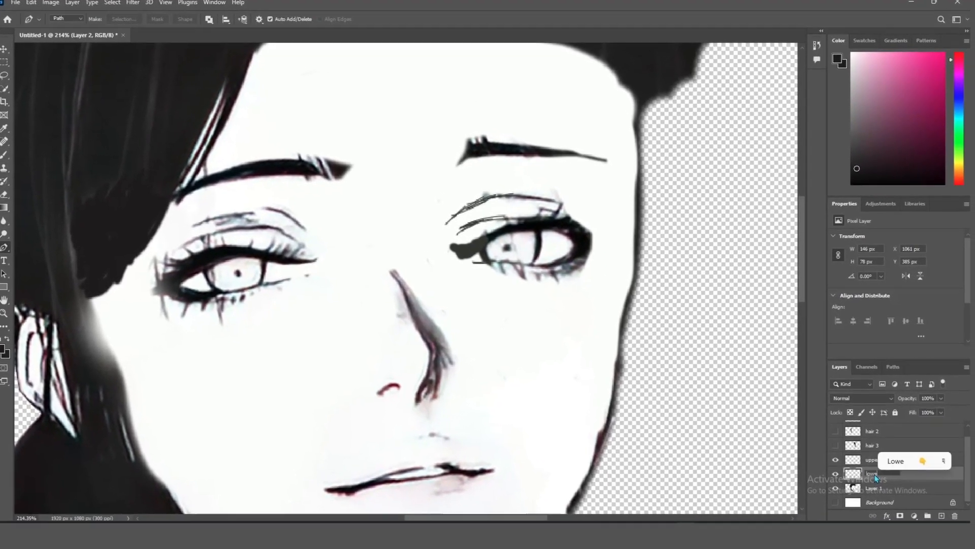
pyautogui.write('er lid')
pyautogui.press('Return')
pyautogui.click(904, 497)
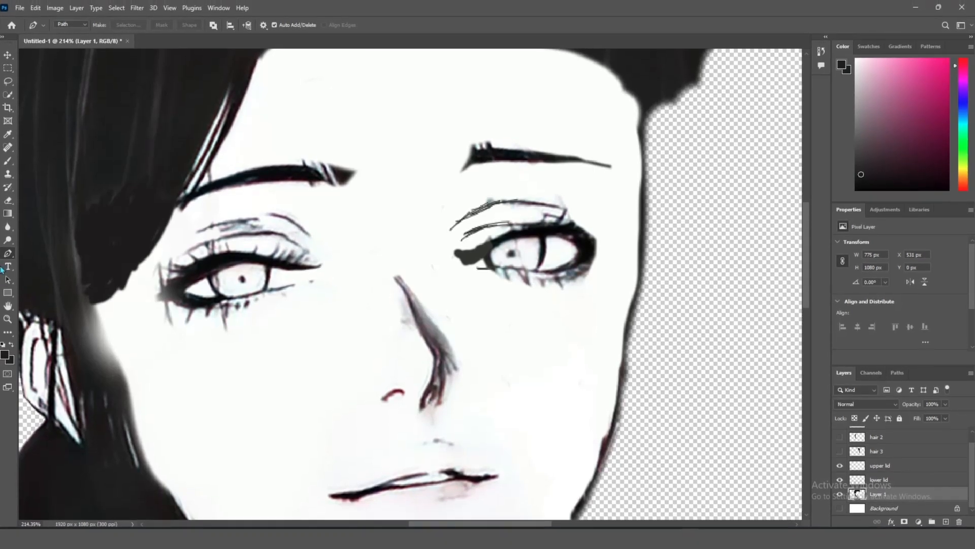
# Step: Trace a closed path around the iris of the right eye on Layer 1
pyautogui.click(479, 249)
pyautogui.click(482, 259)
pyautogui.click(486, 265)
pyautogui.click(503, 273)
pyautogui.click(522, 271)
pyautogui.click(533, 263)
pyautogui.click(541, 250)
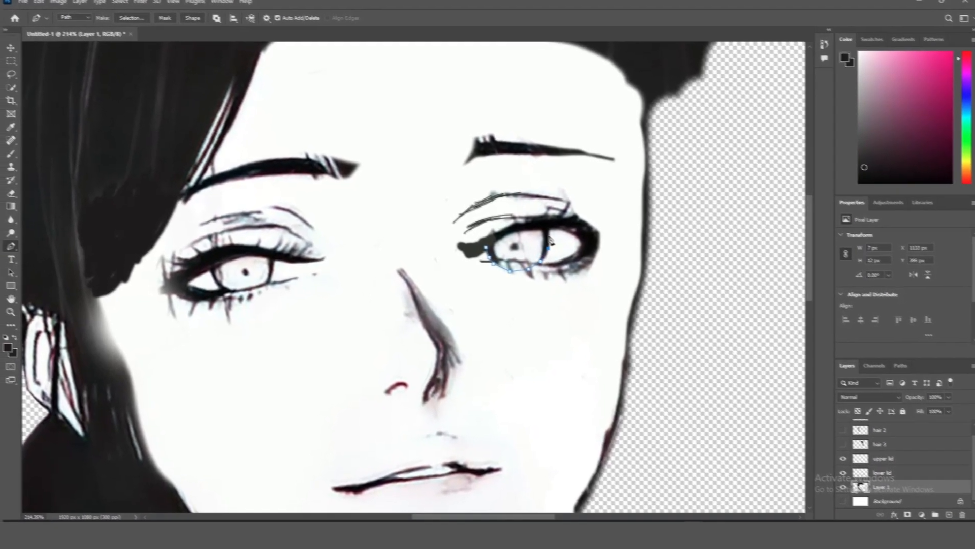
pyautogui.click(541, 231)
pyautogui.click(541, 222)
pyautogui.click(519, 224)
pyautogui.click(506, 233)
pyautogui.click(503, 255)
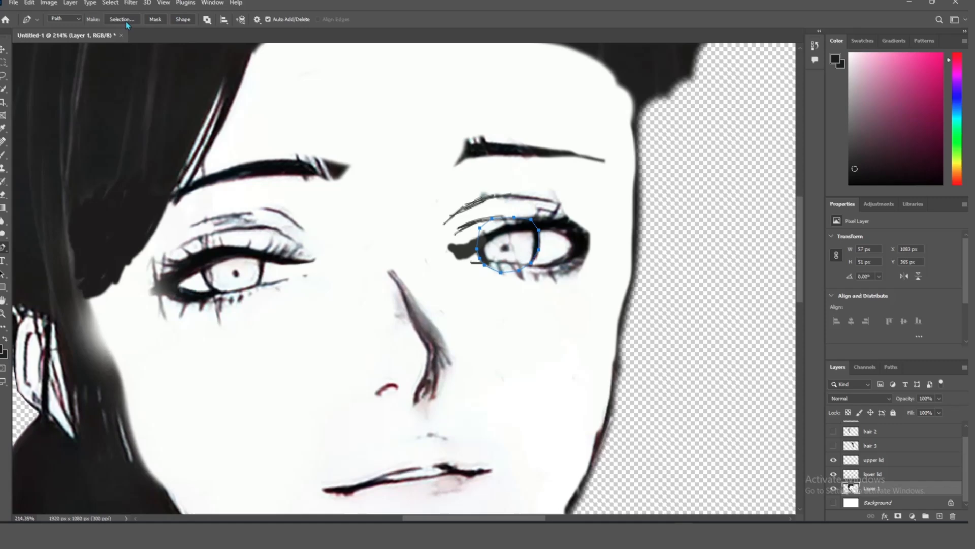
# Step: Turn the iris path into an unfeathered selection, copy it to a new layer named eye ball, and check the cut-outs with Layer 1 briefly hidden
pyautogui.click(125, 27)
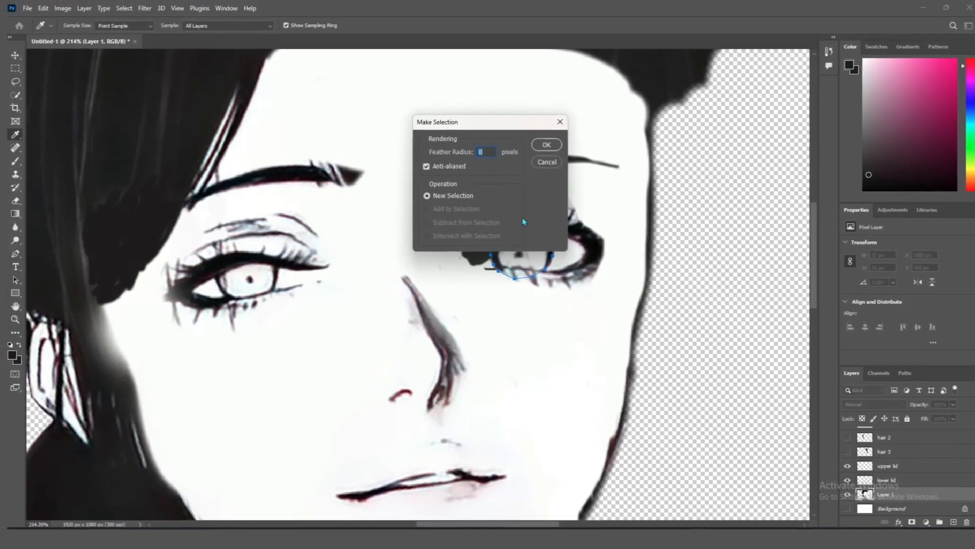
pyautogui.click(533, 144)
pyautogui.hotkey('ctrl', 'j')
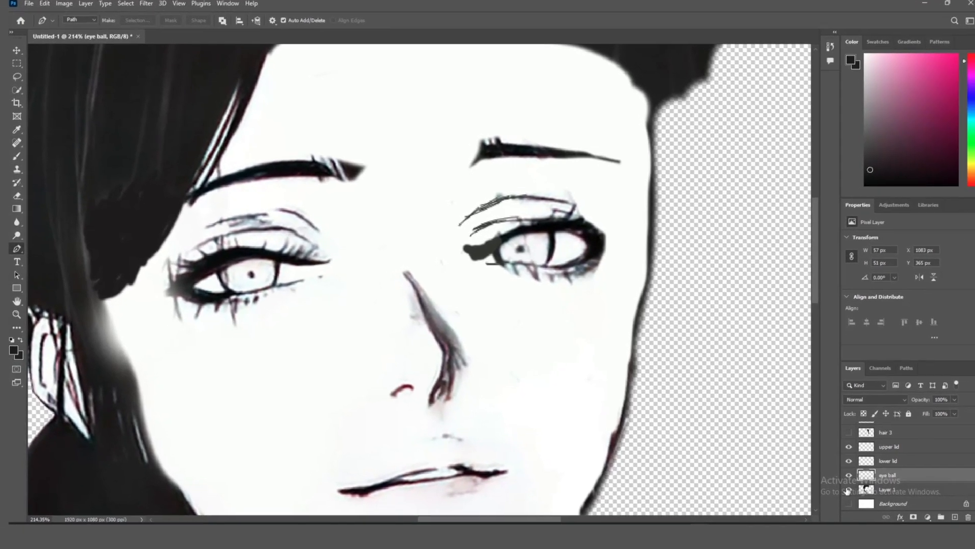
pyautogui.click(847, 489)
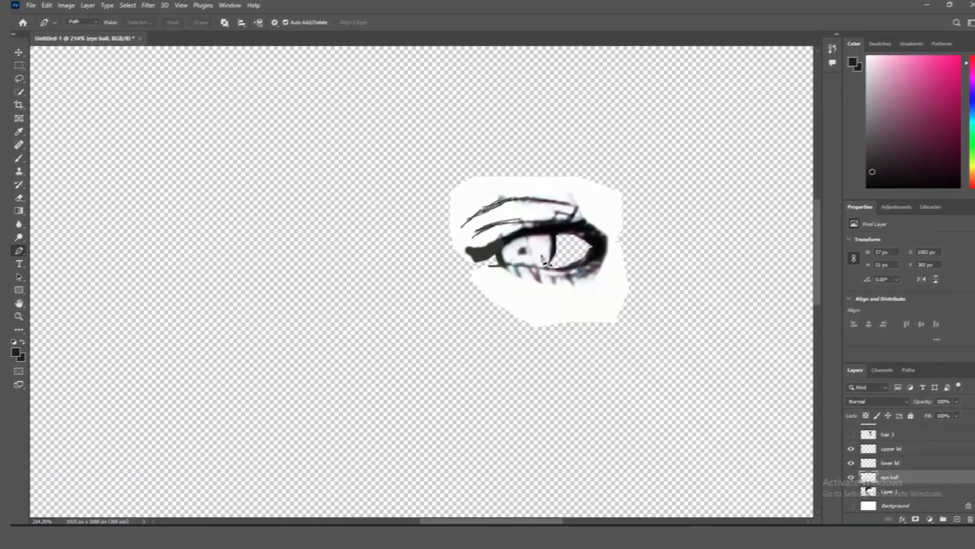
pyautogui.click(850, 491)
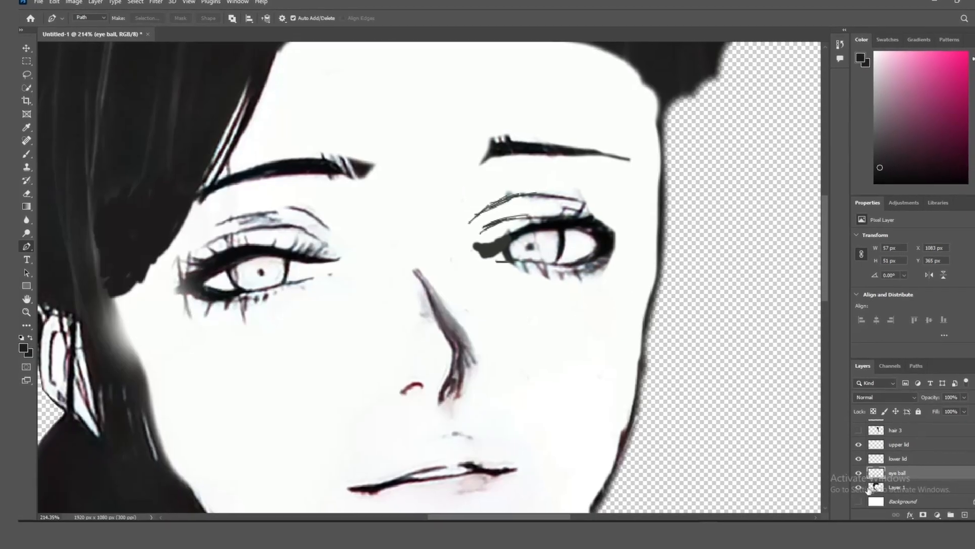
# Step: Outline the left eye's upper lid and lashes on Layer 1 with a path and copy that area to a new layer
pyautogui.click(899, 489)
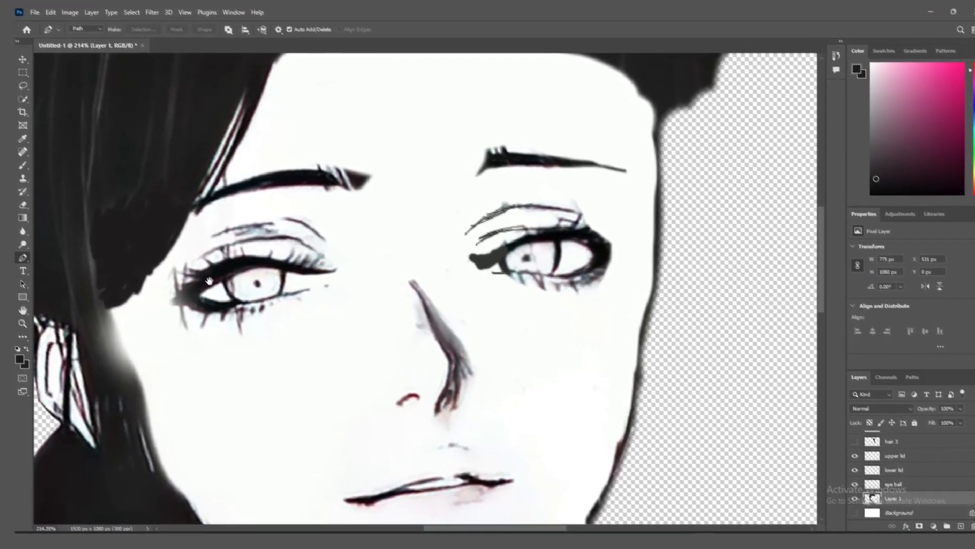
pyautogui.moveTo(212, 270); pyautogui.dragTo(277, 271)
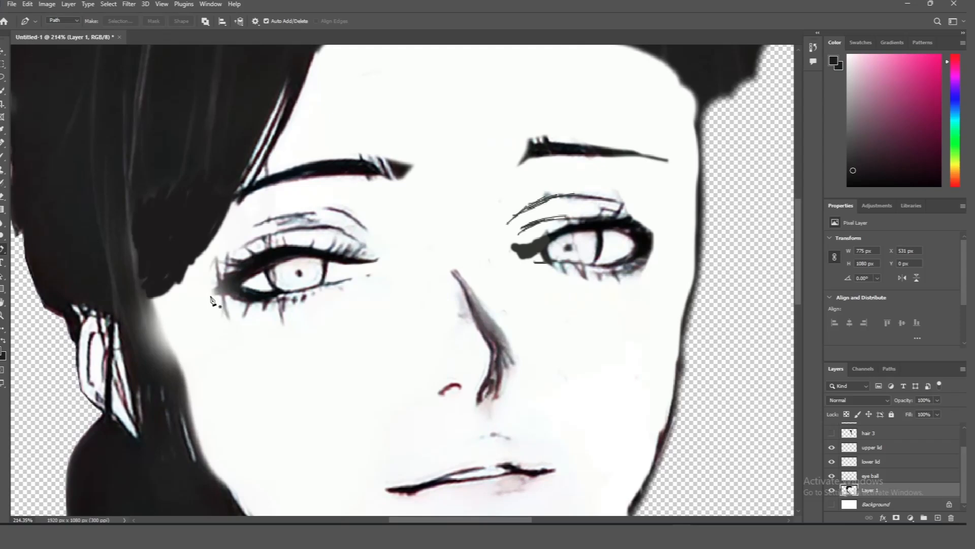
pyautogui.click(200, 300)
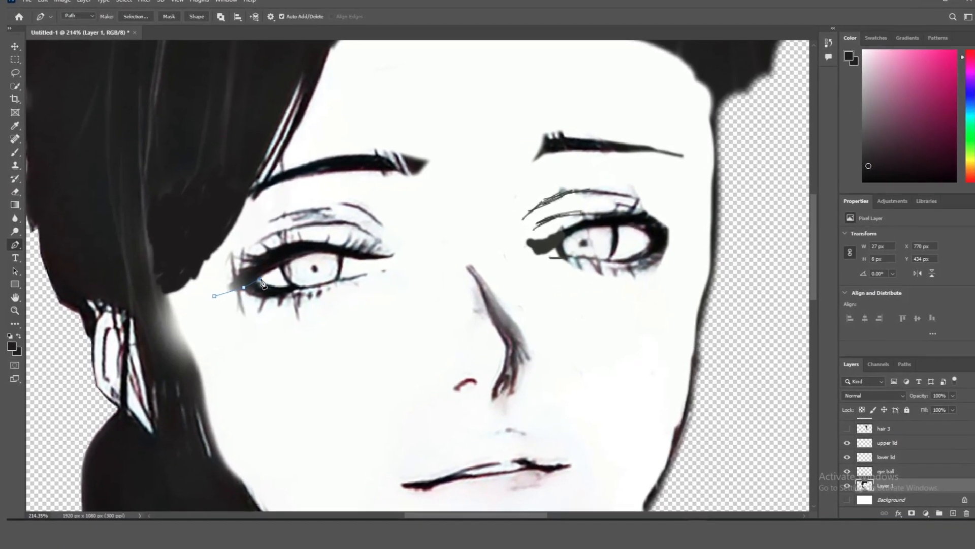
pyautogui.click(327, 257)
pyautogui.click(399, 261)
pyautogui.click(419, 239)
pyautogui.click(414, 208)
pyautogui.click(344, 188)
pyautogui.click(244, 230)
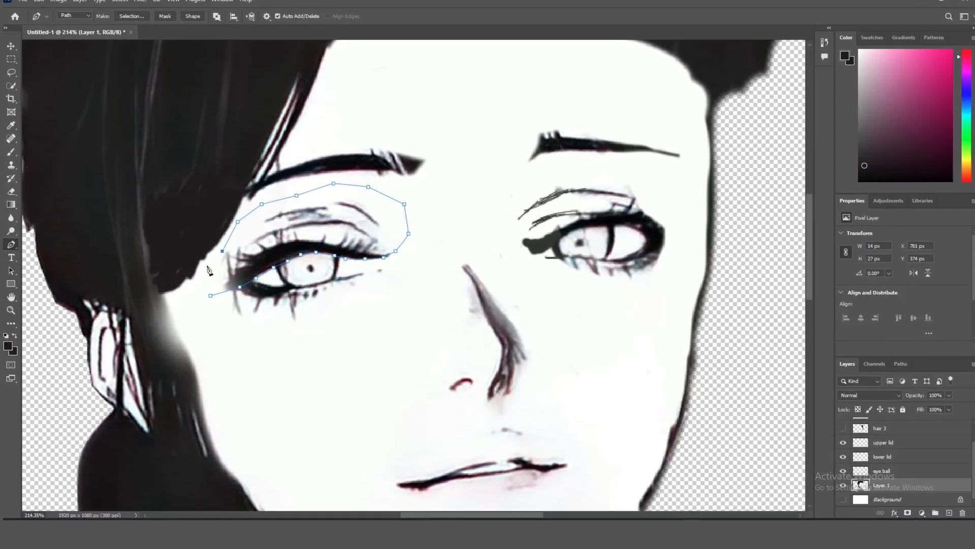
pyautogui.click(221, 300)
pyautogui.hotkey('ctrl', 'Return')
pyautogui.hotkey('ctrl', 'j')
# Step: Outline the left eye's lower lid and lashes on Layer 1 with a path and copy that area to a new layer
pyautogui.click(903, 489)
pyautogui.click(210, 294)
pyautogui.click(239, 284)
pyautogui.click(252, 287)
pyautogui.click(271, 287)
pyautogui.click(282, 286)
pyautogui.click(296, 286)
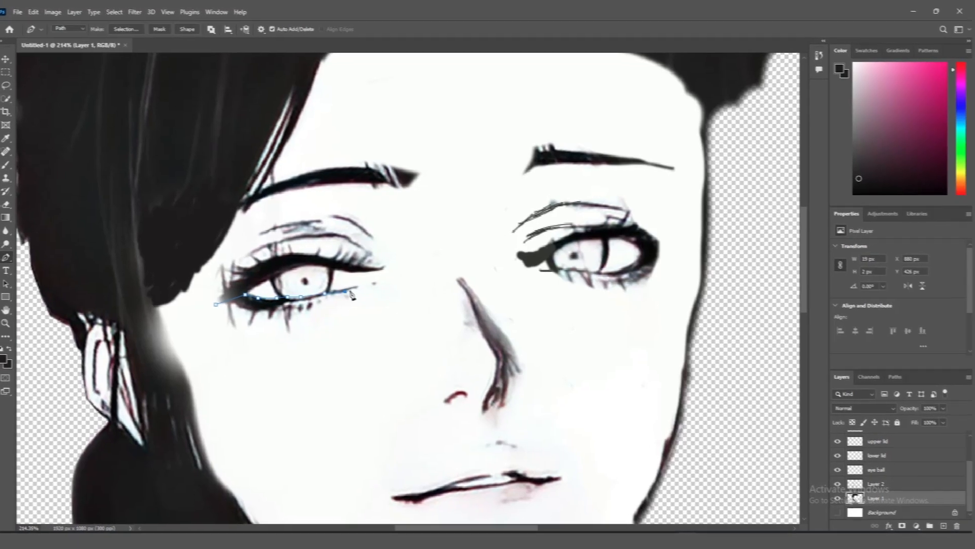
pyautogui.click(532, 150)
pyautogui.hotkey('ctrl', 'j')
# Step: Rename the left eye's two copied eyelid layers as upper lid 1 and lower lid 1
pyautogui.scroll(-1, 892, 494)
pyautogui.doubleClick(866, 466)
pyautogui.write('upper lid 2')
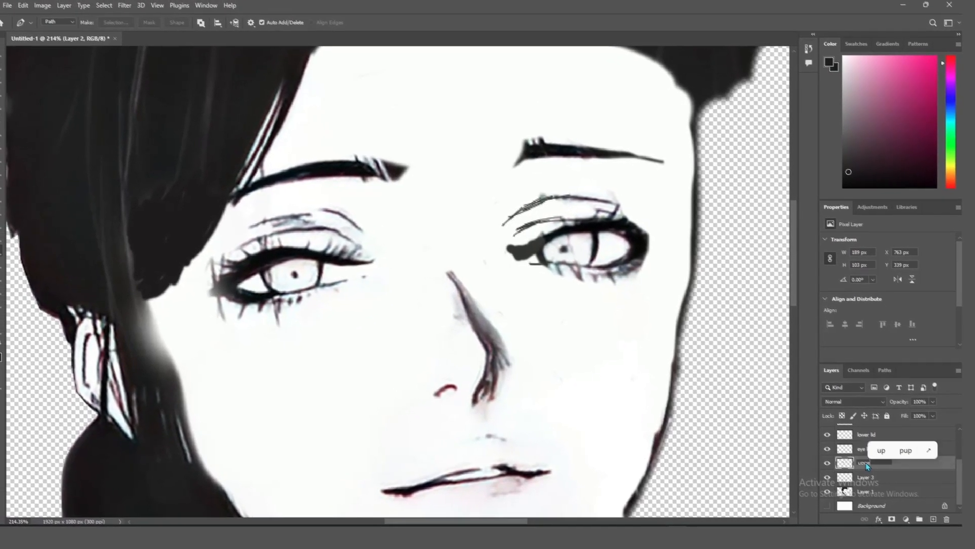
pyautogui.doubleClick(870, 481)
pyautogui.write('lower lid 1')
# Step: Trace a path around the left eye's iris on Layer 1 and copy the selected area to a new layer
pyautogui.click(897, 496)
pyautogui.click(290, 276)
pyautogui.click(293, 260)
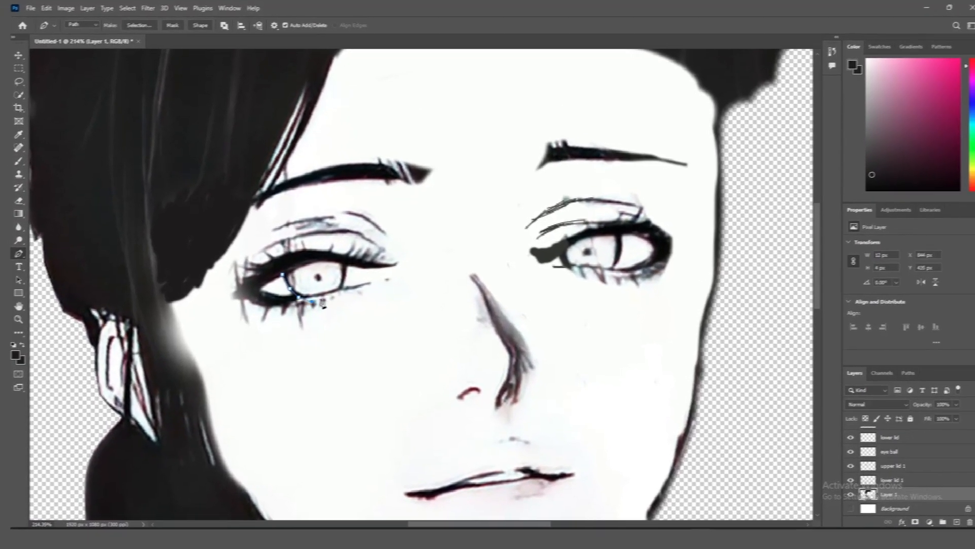
pyautogui.click(315, 253)
pyautogui.click(347, 261)
pyautogui.rightClick(326, 279)
pyautogui.click(356, 323)
pyautogui.press('Return')
pyautogui.hotkey('ctrl', 'j')
# Step: Rename the left iris layer as eye ball 1 and hide Layer 1 to inspect the separated eye pieces
pyautogui.click(889, 493)
pyautogui.write('eye ball')
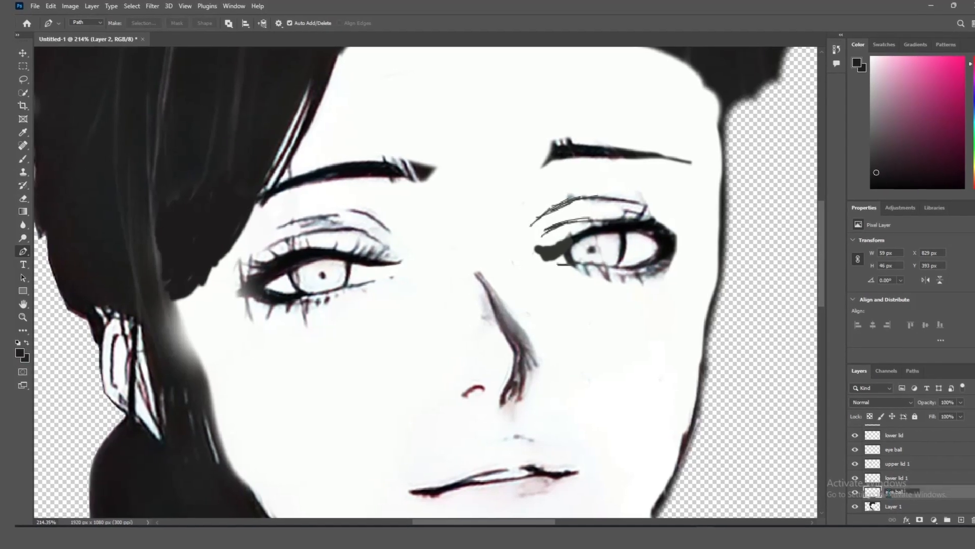
pyautogui.write(' 1')
pyautogui.press('Return')
pyautogui.scroll(-1, 887, 483)
pyautogui.click(856, 491)
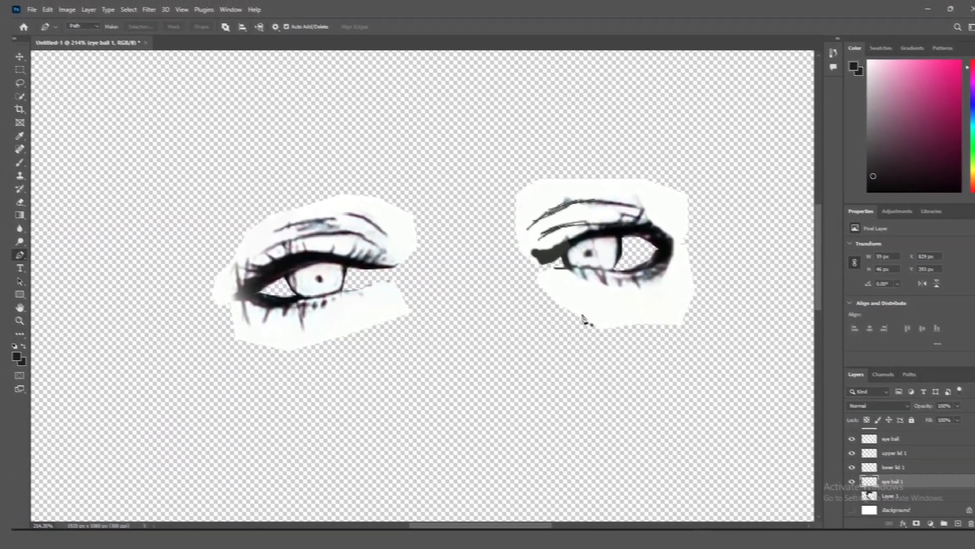
pyautogui.scroll(-5, 584, 320)
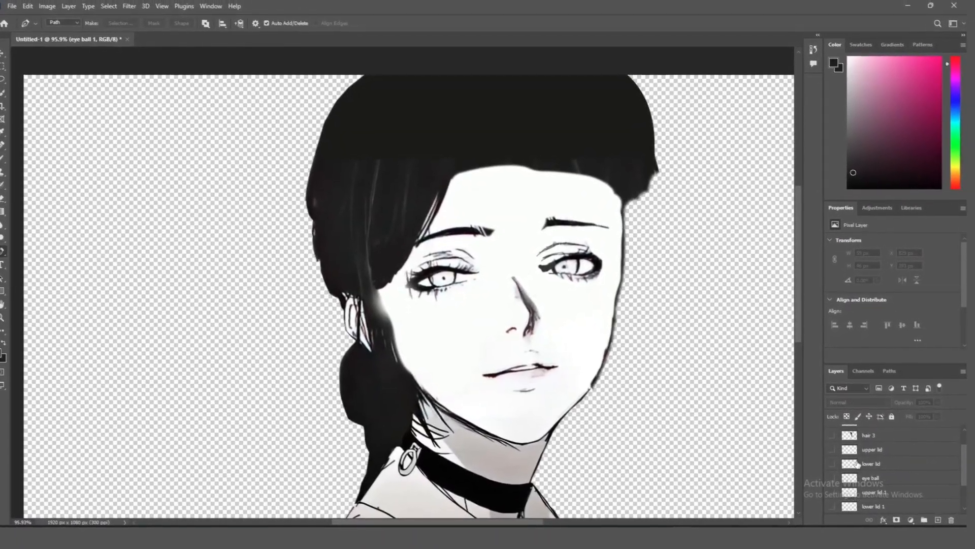
# Step: Paint out both eyes on Layer 1 with a soft 62 px brush in the white sampled from the cheek
pyautogui.scroll(-2, 857, 463)
pyautogui.click(894, 487)
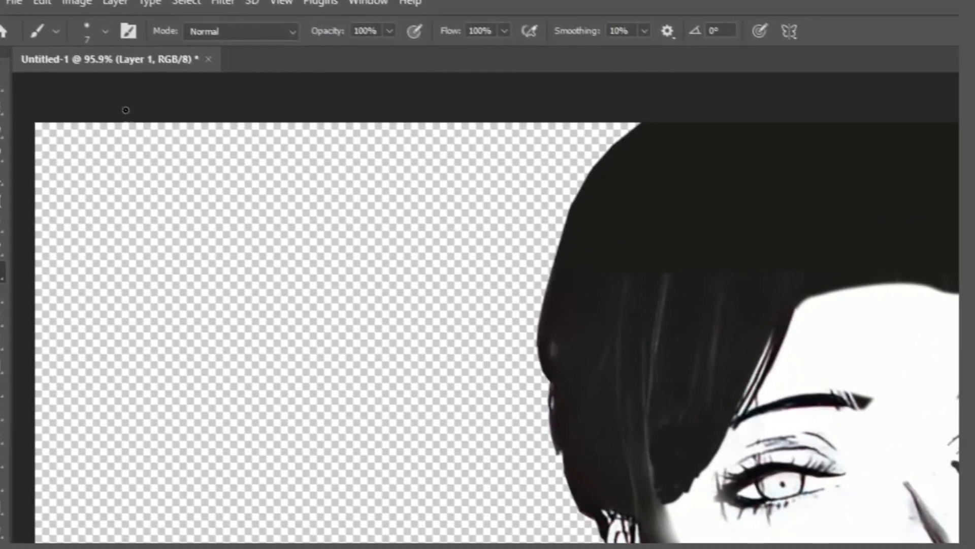
pyautogui.click(86, 33)
pyautogui.moveTo(80, 106)
pyautogui.mouseDown()
pyautogui.moveTo(113, 112)
pyautogui.moveTo(126, 95)
pyautogui.mouseUp()
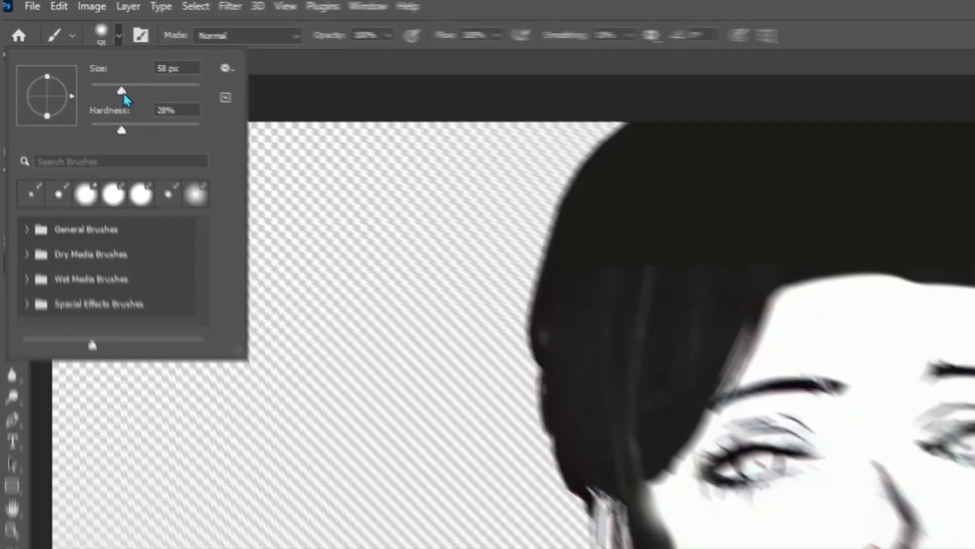
pyautogui.click(813, 522)
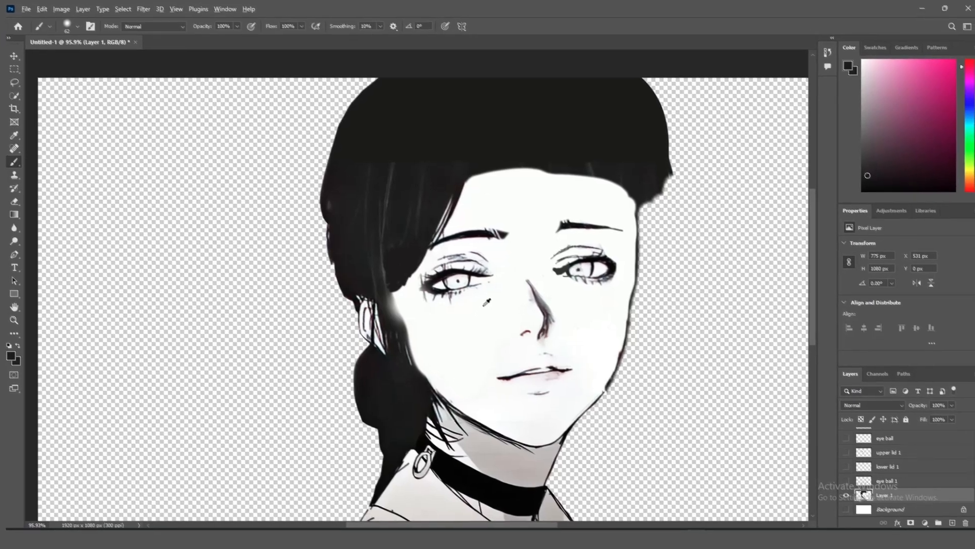
pyautogui.keyDown('alt'); pyautogui.click(484, 304); pyautogui.keyUp('alt')
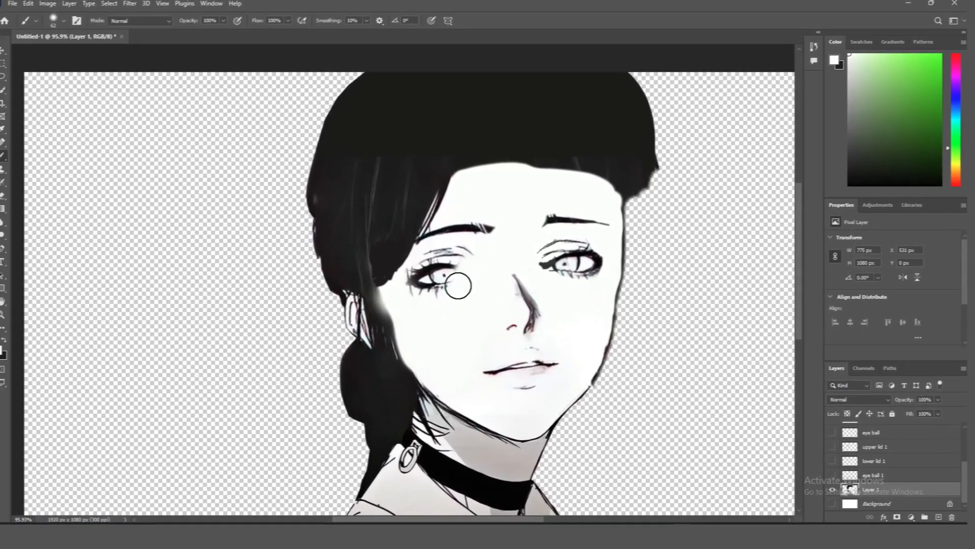
pyautogui.moveTo(459, 285)
pyautogui.mouseDown()
pyautogui.moveTo(479, 252)
pyautogui.moveTo(427, 274)
pyautogui.moveTo(430, 291)
pyautogui.moveTo(555, 291)
pyautogui.moveTo(558, 264)
pyautogui.mouseUp()
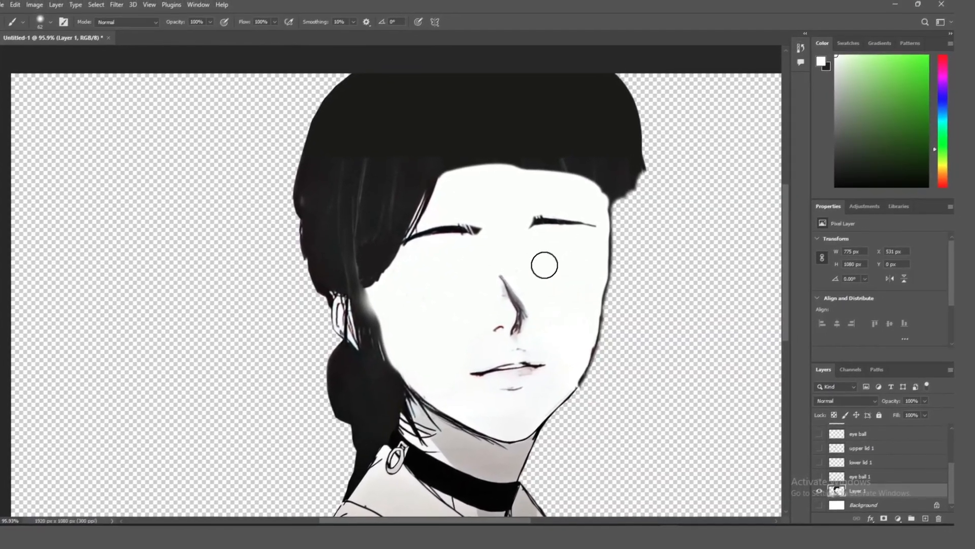
# Step: Show the eyeball and eyelid layers of both eyes to check them over the painted-out face
pyautogui.scroll(-2, 575, 295)
pyautogui.click(820, 476)
pyautogui.click(820, 462)
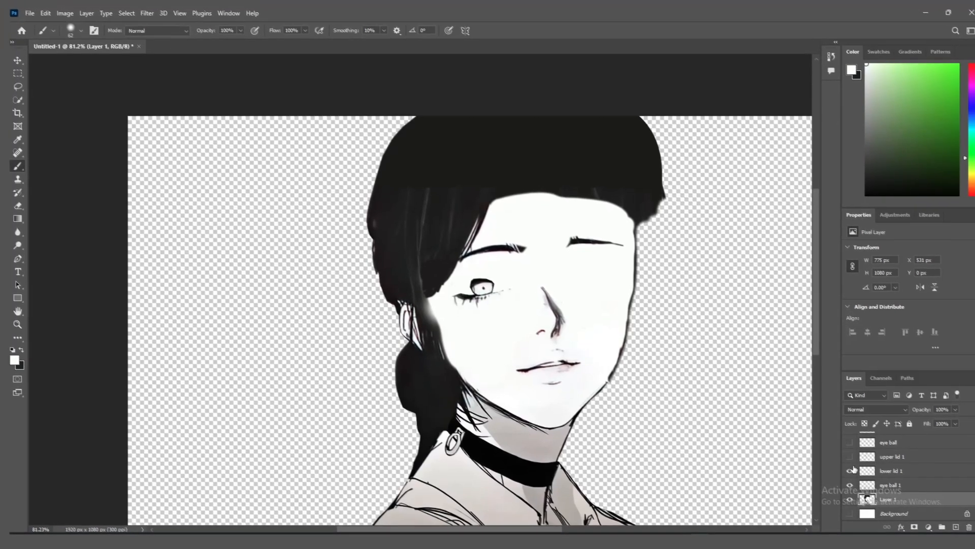
pyautogui.click(851, 456)
pyautogui.click(850, 442)
pyautogui.scroll(1, 898, 471)
pyautogui.click(850, 442)
pyautogui.scroll(1, 905, 475)
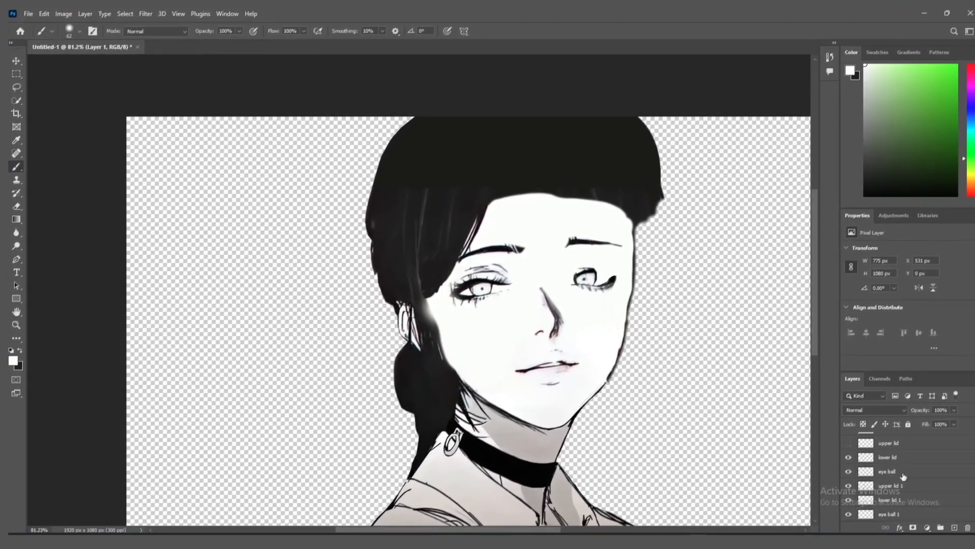
pyautogui.scroll(1, 903, 476)
pyautogui.click(849, 457)
pyautogui.scroll(1, 917, 492)
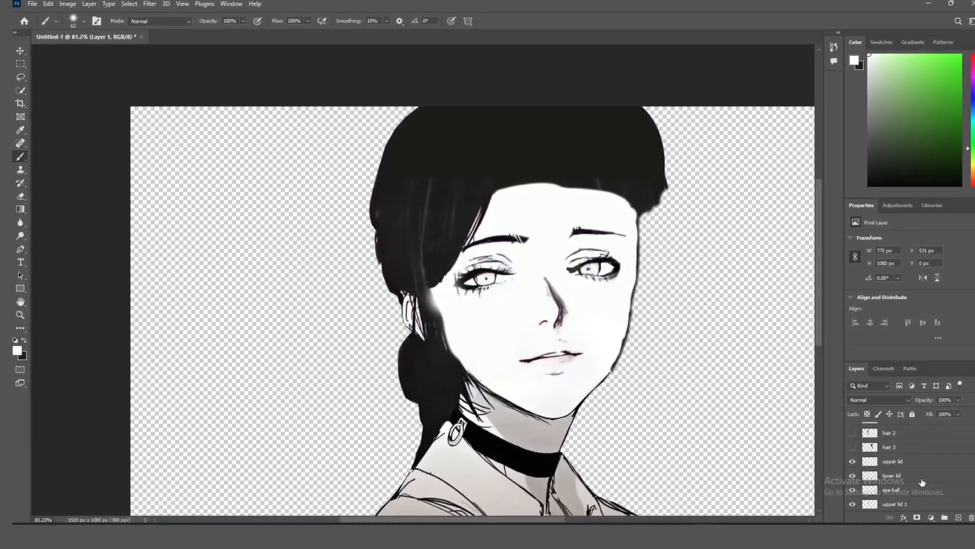
# Step: Show the hair 3, hair 2 and hair layers to check the complete character
pyautogui.click(852, 447)
pyautogui.click(853, 433)
pyautogui.scroll(1, 852, 438)
pyautogui.click(852, 430)
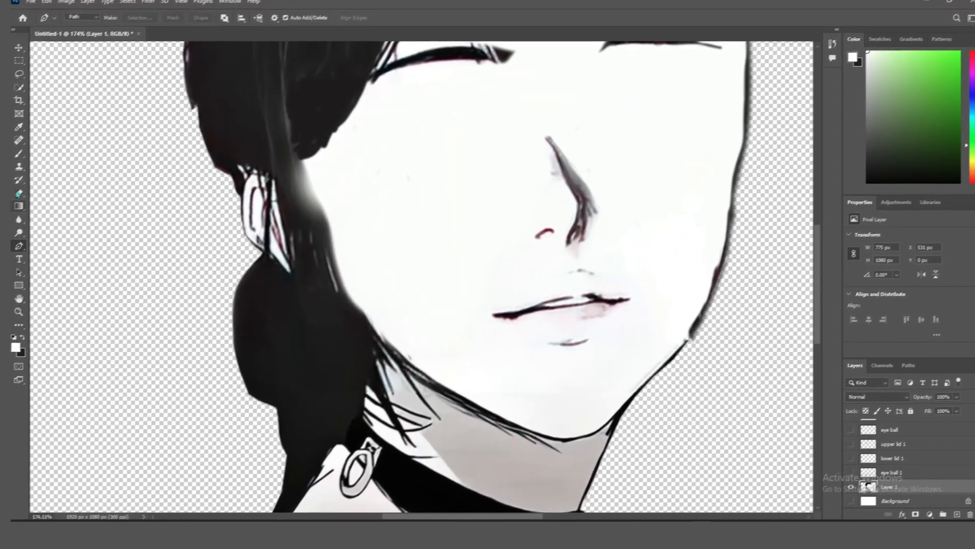
# Step: Paint out the loose hair strands over the neck below the jaw on Layer 1
pyautogui.click(18, 154)
pyautogui.scroll(4, 927, 473)
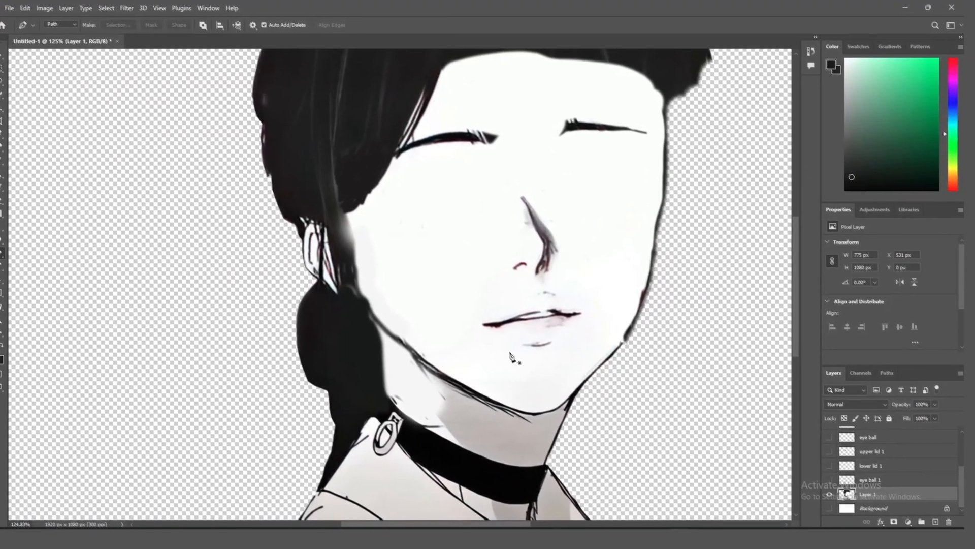
# Step: Start a path just below the ear and trace it along the left side of the jawline on Layer 1
pyautogui.press('z')
pyautogui.moveTo(567, 361); pyautogui.dragTo(539, 356)
pyautogui.press('p')
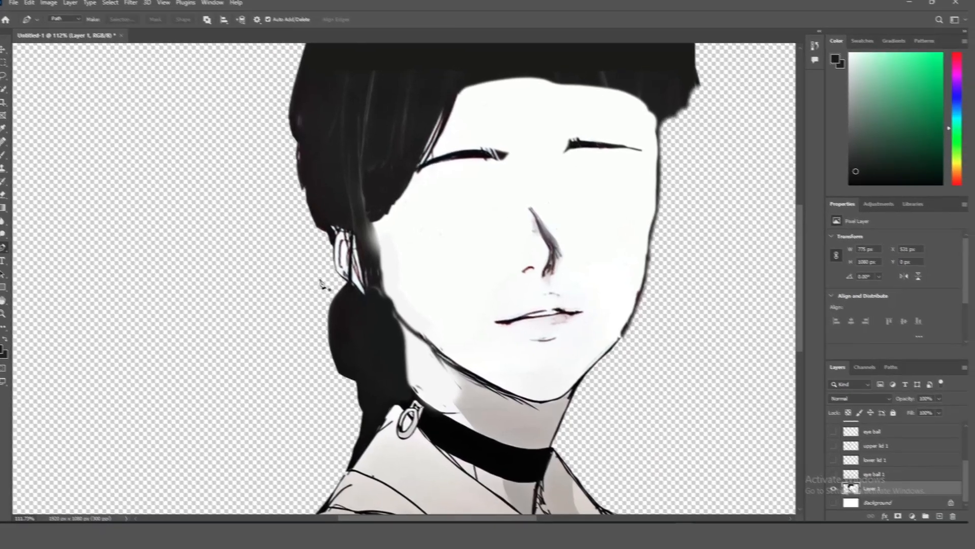
pyautogui.click(341, 289)
pyautogui.click(368, 293)
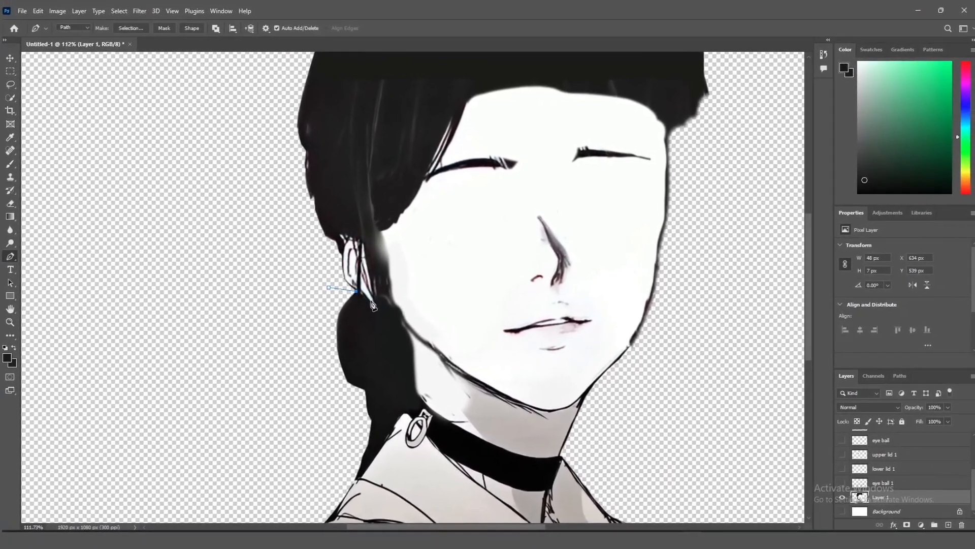
pyautogui.click(375, 299)
pyautogui.click(391, 306)
pyautogui.click(406, 319)
pyautogui.click(408, 340)
pyautogui.click(426, 356)
pyautogui.click(452, 378)
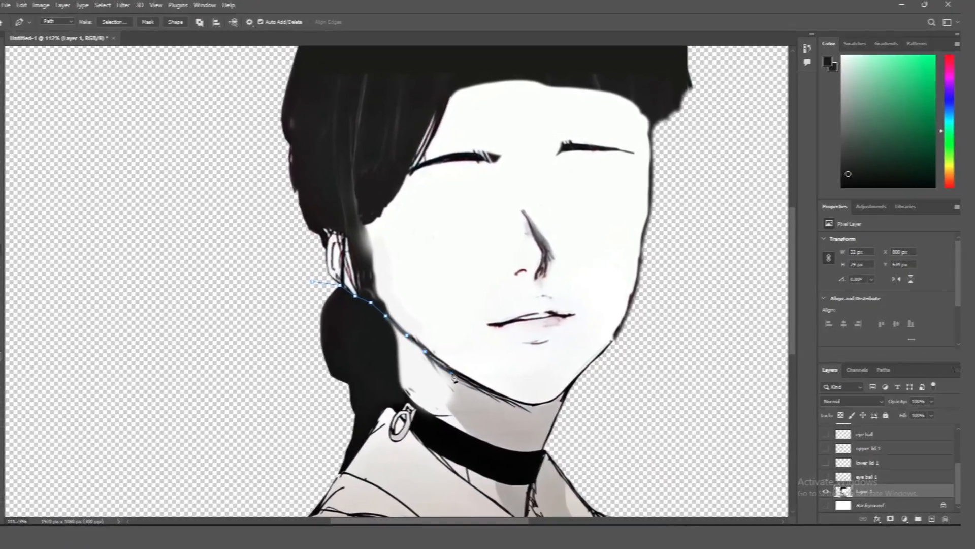
# Step: Continue the path along the underside of the chin and up to the right side of the jaw
pyautogui.click(481, 392)
pyautogui.click(509, 403)
pyautogui.click(538, 409)
pyautogui.click(559, 402)
pyautogui.click(577, 383)
# Step: Continue the path loosely around the right side of the face and the top of the head, and close it beside the ear
pyautogui.moveTo(549, 219); pyautogui.dragTo(447, 447)
pyautogui.click(656, 347)
pyautogui.click(617, 223)
pyautogui.click(582, 177)
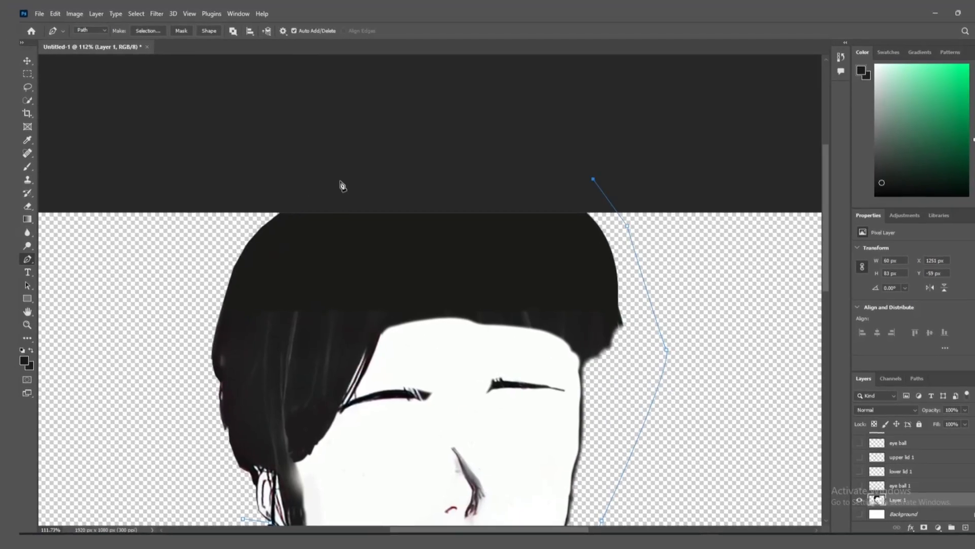
pyautogui.click(296, 180)
pyautogui.click(205, 202)
pyautogui.click(199, 262)
pyautogui.moveTo(170, 354); pyautogui.dragTo(194, 249)
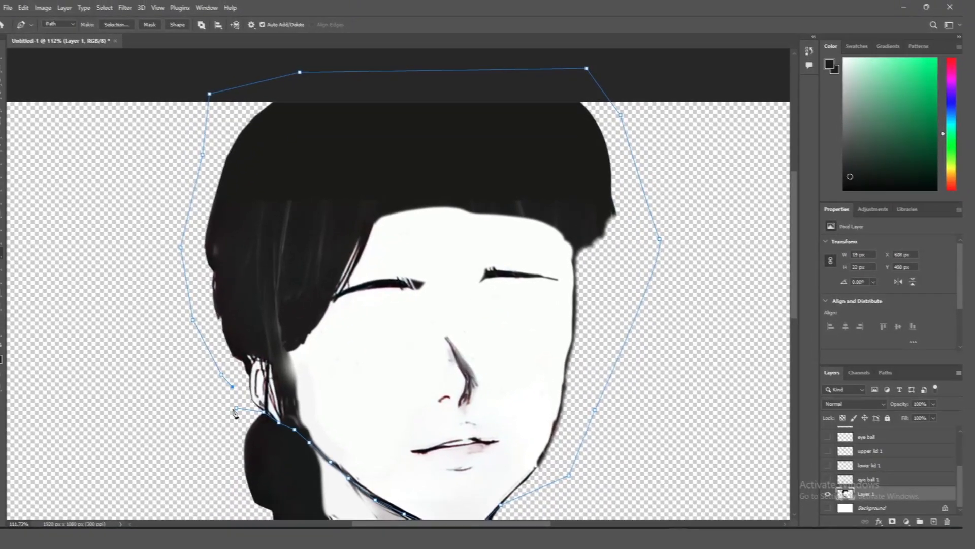
pyautogui.click(235, 408)
pyautogui.moveTo(436, 342); pyautogui.dragTo(415, 340)
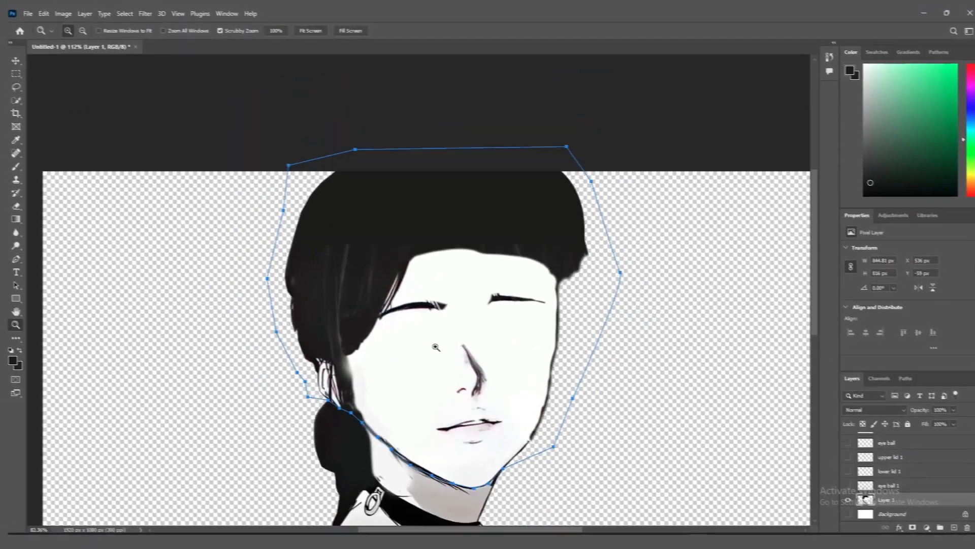
# Step: Convert the closed path around the head into a new selection
pyautogui.moveTo(412, 378); pyautogui.dragTo(390, 318)
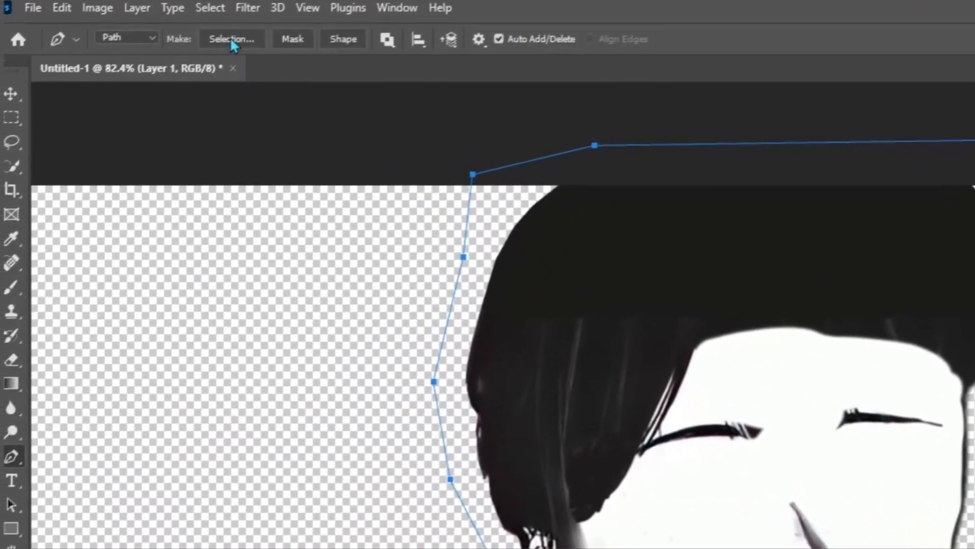
pyautogui.click(129, 28)
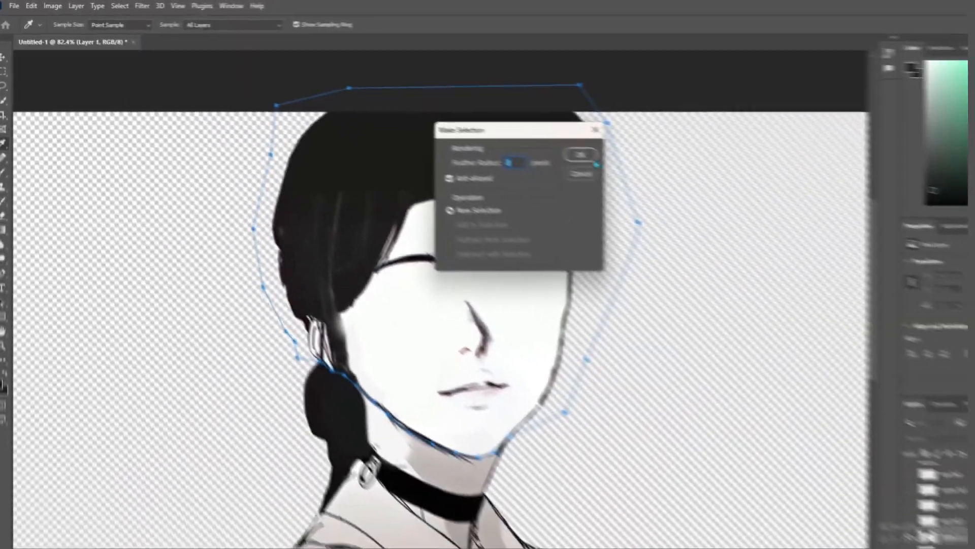
pyautogui.click(866, 222)
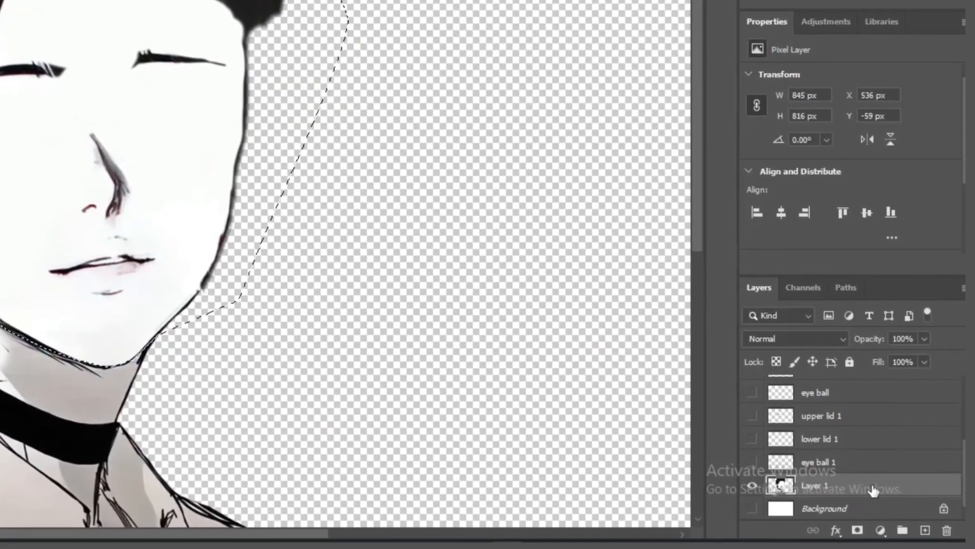
# Step: Duplicate Layer 1 within the same document as Layer 1 copy
pyautogui.rightClick(873, 492)
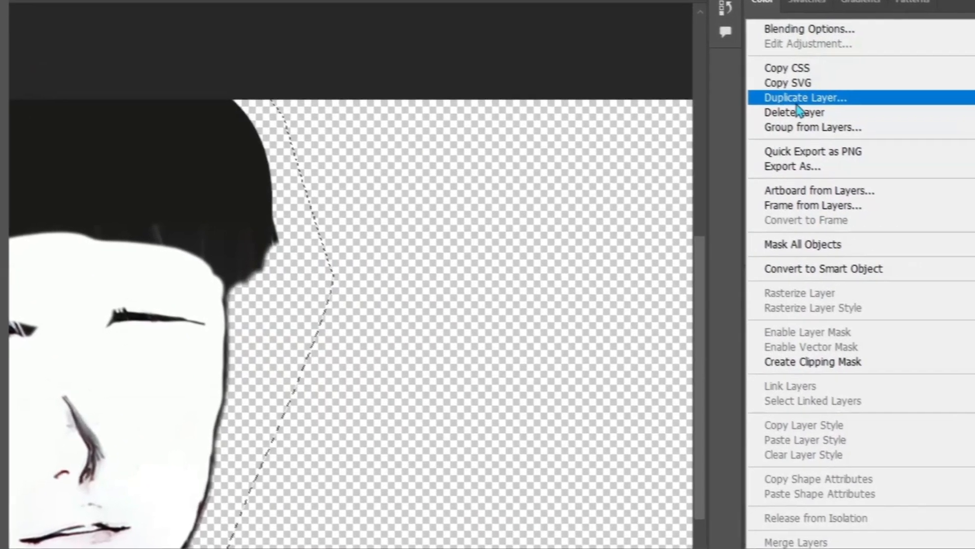
pyautogui.click(784, 97)
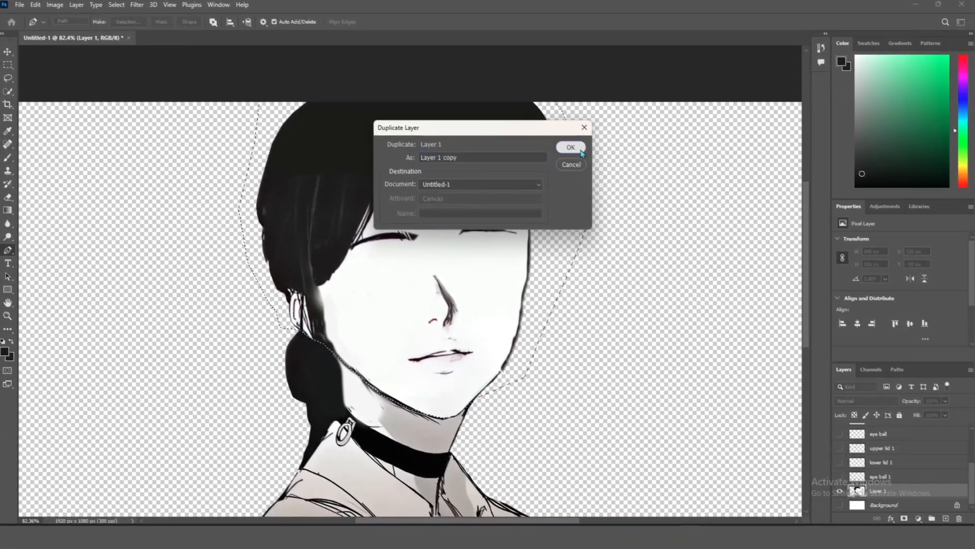
pyautogui.click(581, 151)
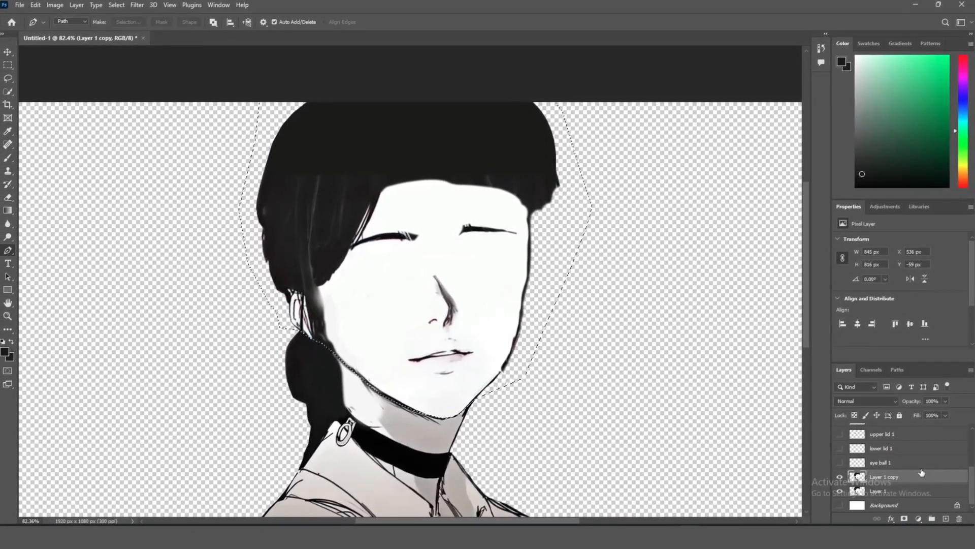
# Step: Erase the whole head inside the selection on Layer 1 with a 73 px eraser, keeping Layer 1 copy hidden
pyautogui.click(909, 491)
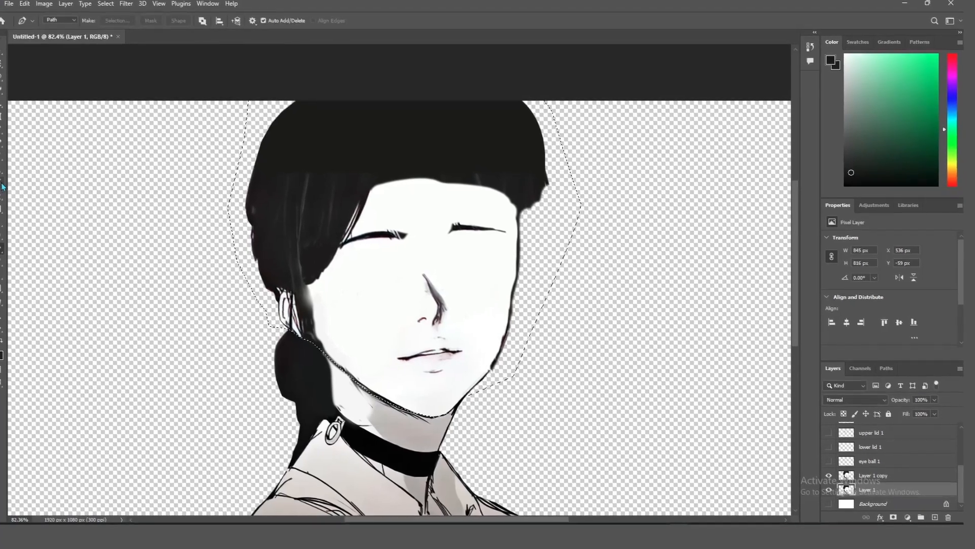
pyautogui.press('e')
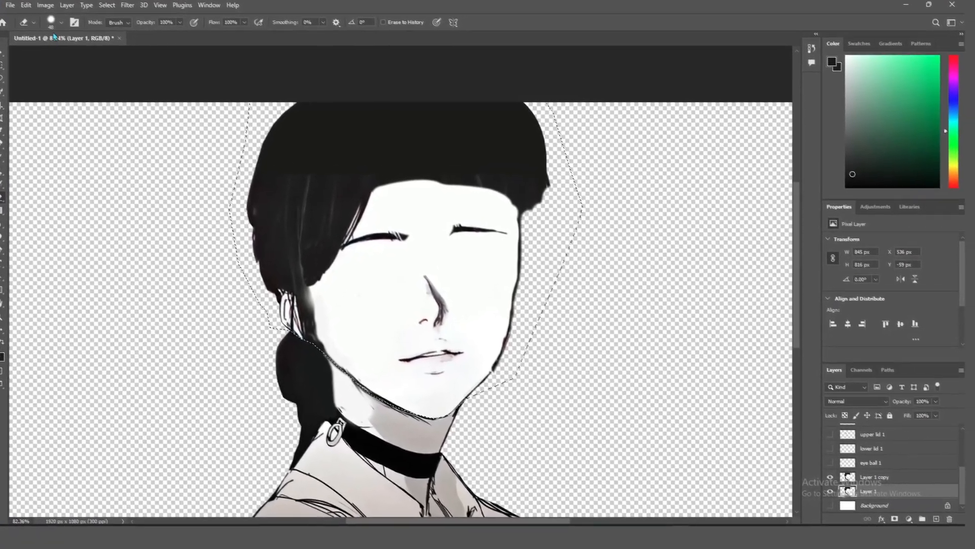
pyautogui.click(66, 27)
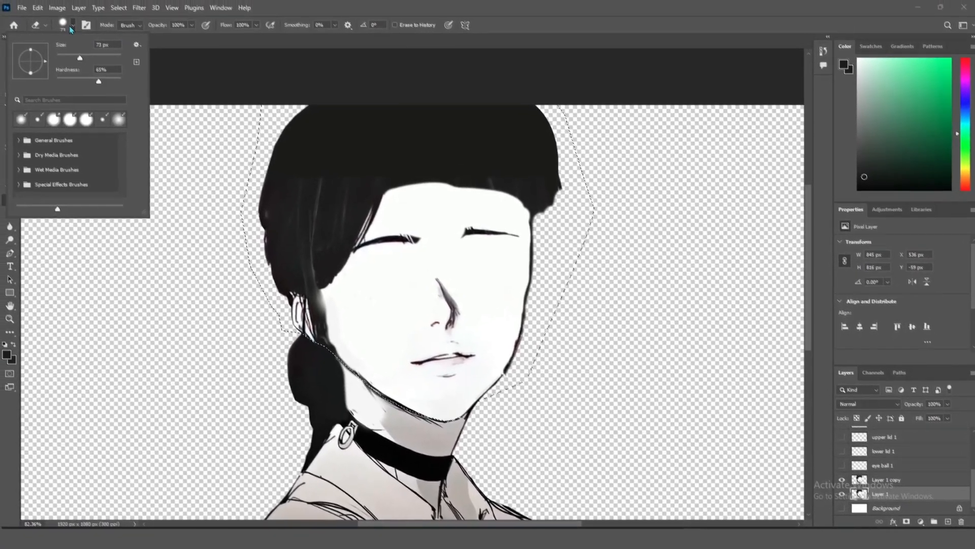
pyautogui.click(70, 27)
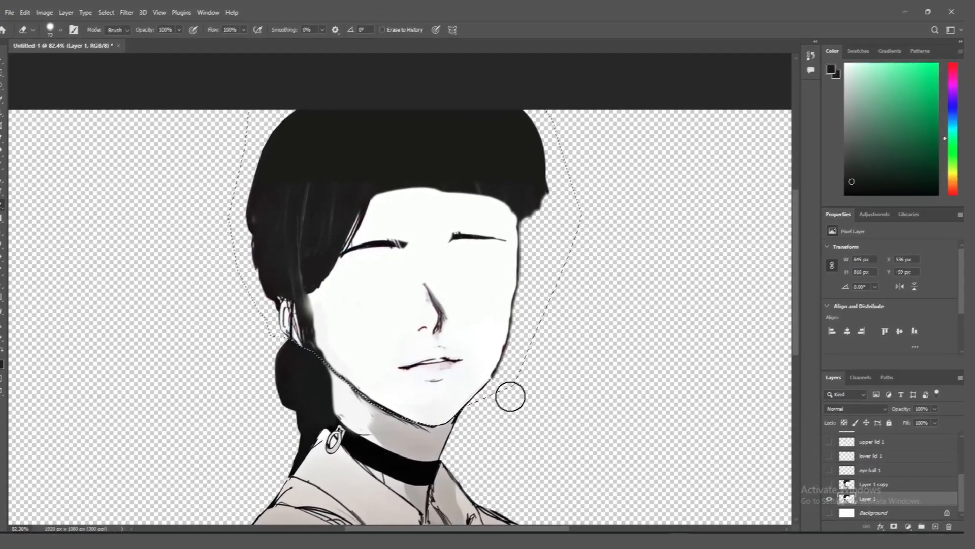
pyautogui.moveTo(509, 396)
pyautogui.mouseDown()
pyautogui.moveTo(523, 323)
pyautogui.moveTo(460, 377)
pyautogui.moveTo(491, 339)
pyautogui.moveTo(480, 376)
pyautogui.moveTo(431, 422)
pyautogui.moveTo(422, 391)
pyautogui.moveTo(490, 343)
pyautogui.moveTo(407, 124)
pyautogui.moveTo(215, 216)
pyautogui.moveTo(271, 350)
pyautogui.moveTo(382, 363)
pyautogui.moveTo(501, 218)
pyautogui.moveTo(359, 182)
pyautogui.moveTo(310, 233)
pyautogui.moveTo(439, 205)
pyautogui.moveTo(469, 238)
pyautogui.moveTo(357, 217)
pyautogui.moveTo(320, 225)
pyautogui.moveTo(341, 173)
pyautogui.moveTo(329, 163)
pyautogui.moveTo(256, 283)
pyautogui.mouseUp()
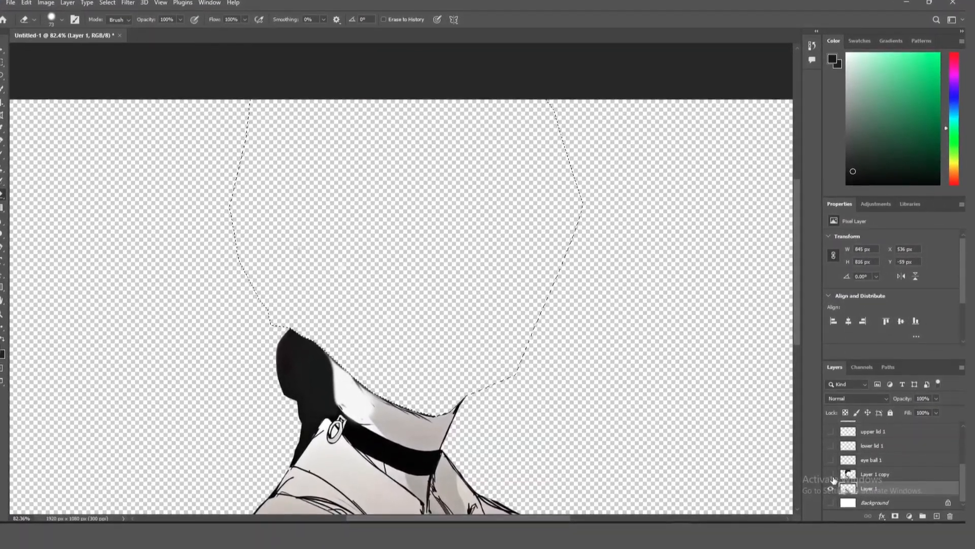
# Step: Show Layer 1 copy and copy its selected head area to a new layer
pyautogui.click(831, 474)
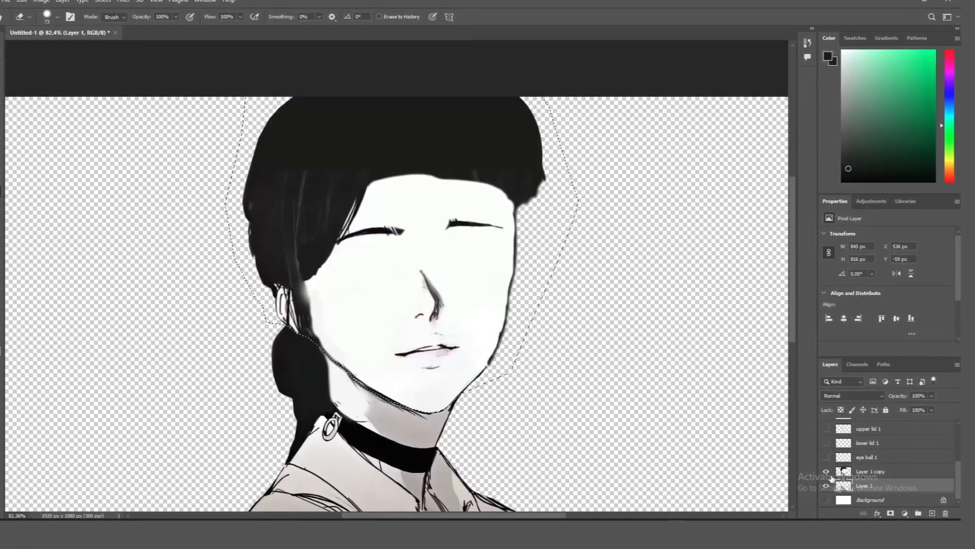
pyautogui.click(900, 474)
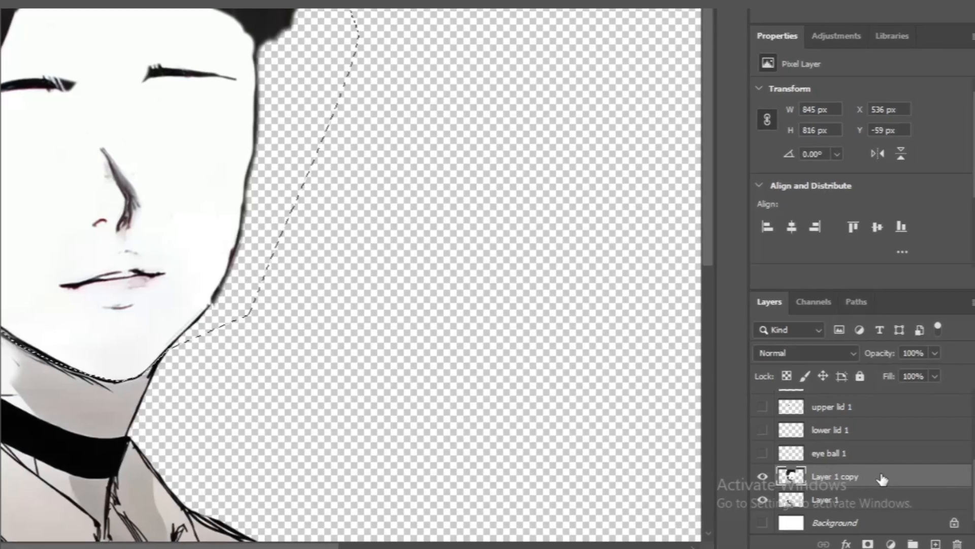
pyautogui.hotkey('ctrl', 'j')
pyautogui.scroll(-1, 871, 467)
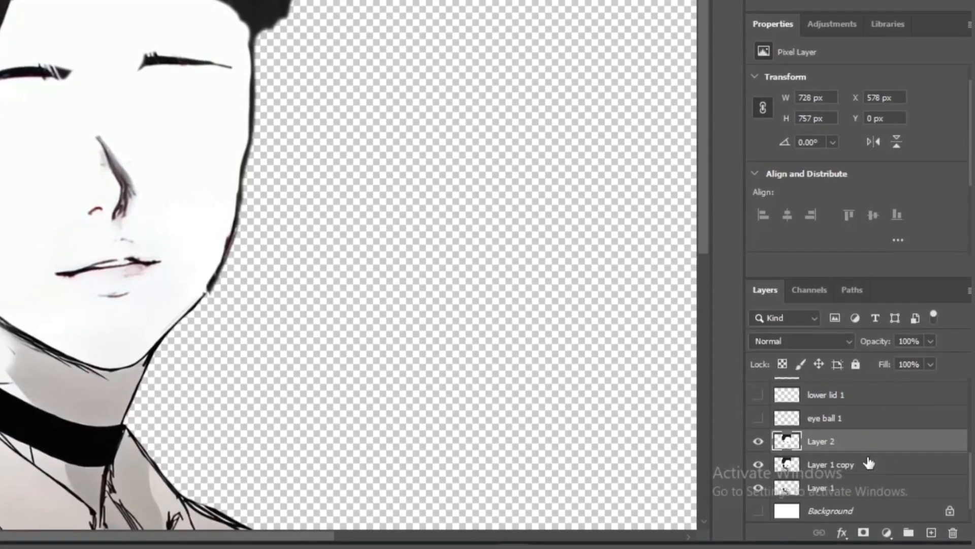
# Step: Delete the Layer 1 copy layer
pyautogui.click(897, 480)
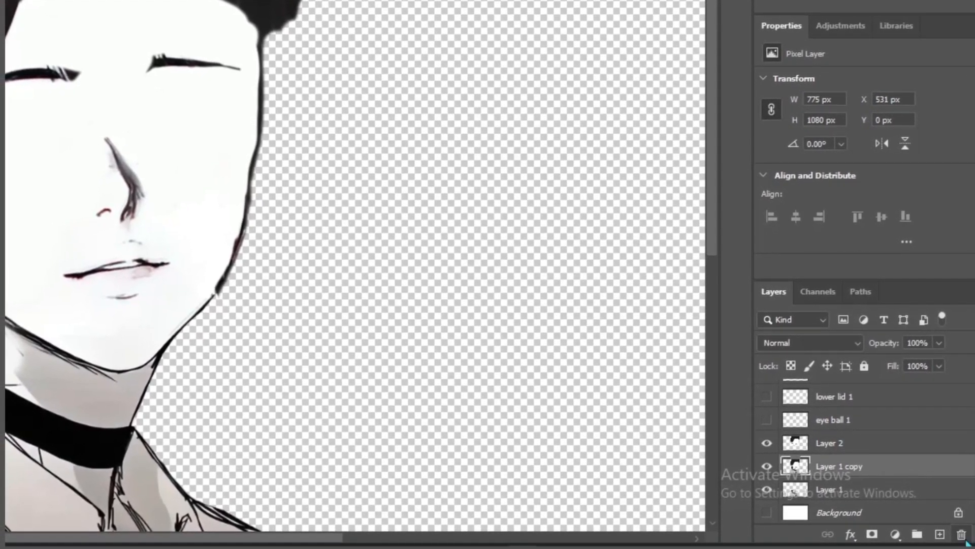
pyautogui.click(948, 541)
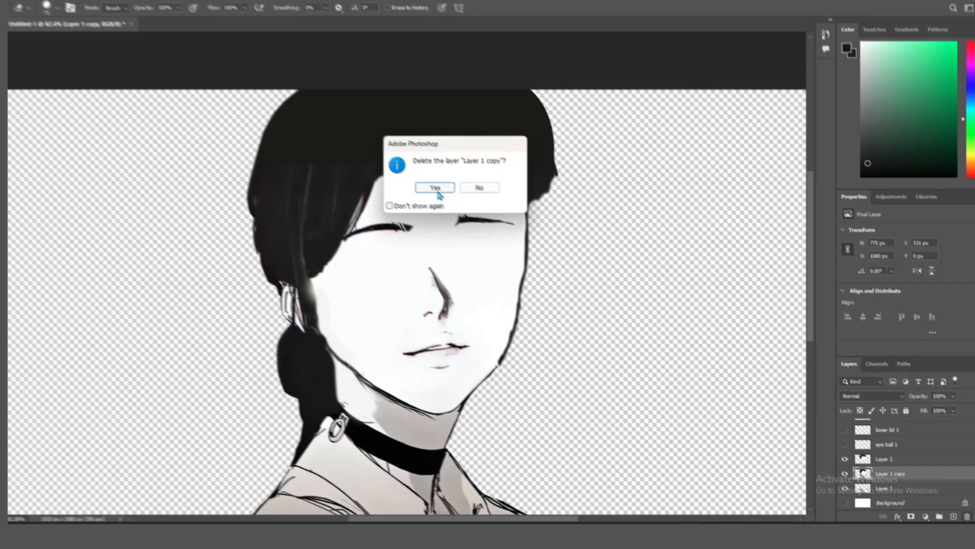
pyautogui.click(435, 189)
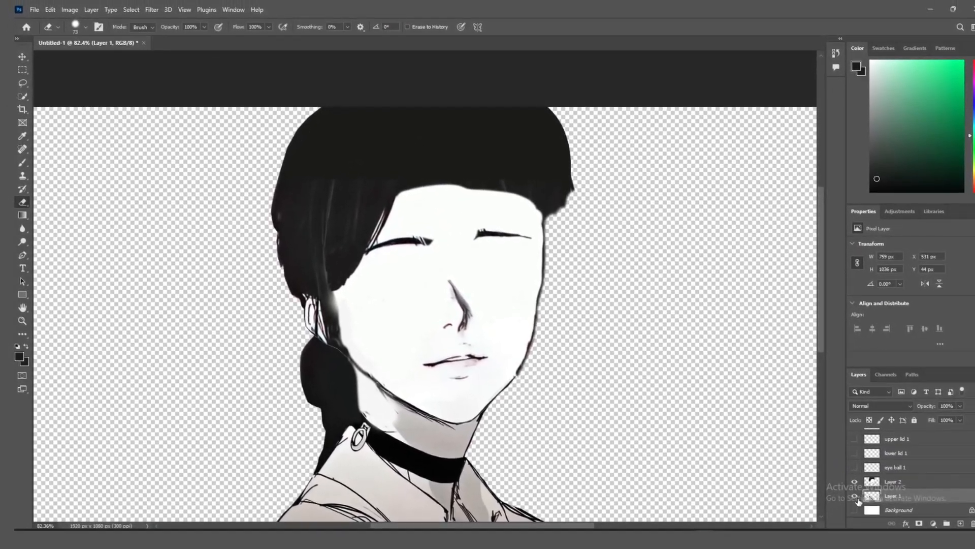
# Step: Check the head and body separation by toggling their visibility, and show all the hair, eyelid and eyeball layers
pyautogui.click(855, 497)
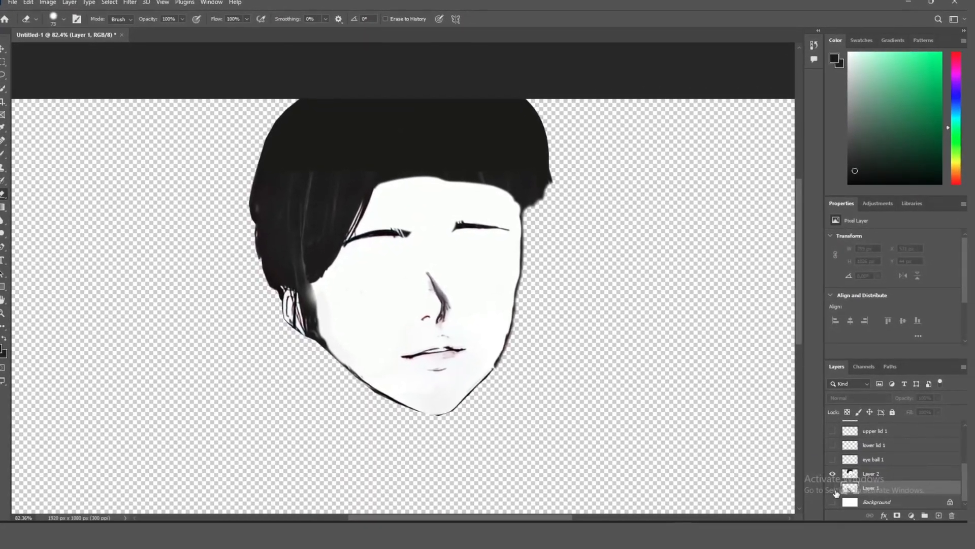
pyautogui.click(854, 496)
pyautogui.click(855, 482)
pyautogui.moveTo(842, 482); pyautogui.dragTo(853, 426)
pyautogui.scroll(5, 842, 437)
pyautogui.scroll(1, 944, 474)
pyautogui.hotkey('ctrl', 'space')
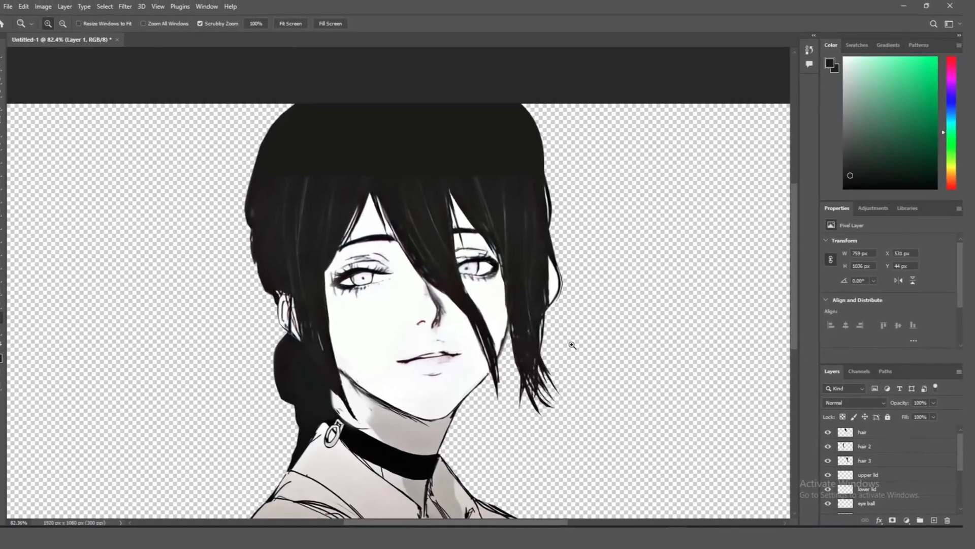
pyautogui.moveTo(595, 340); pyautogui.dragTo(569, 339)
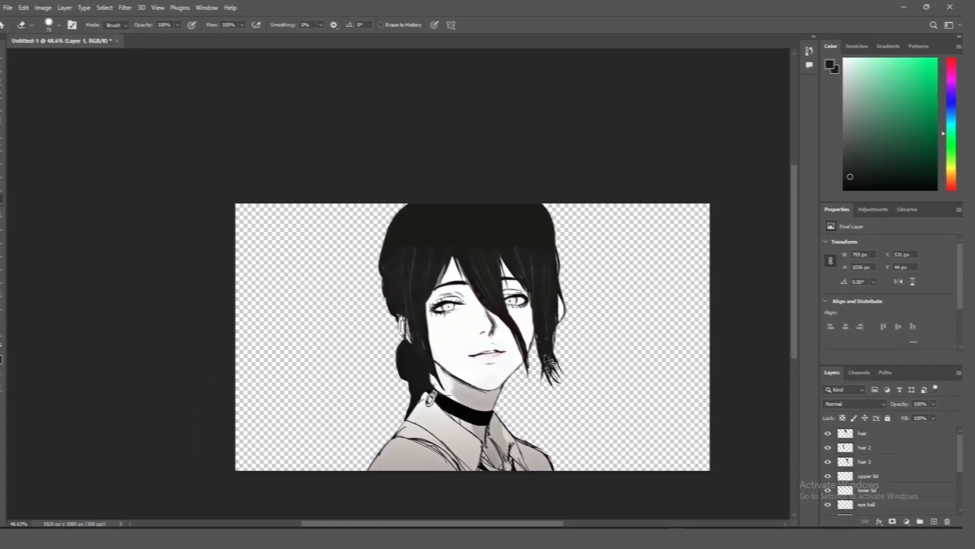
# Step: Save the document in the pf & psd folder as a Photoshop file named chainsaw man, with Maximize Compatibility on
pyautogui.hotkey('ctrl', 's')
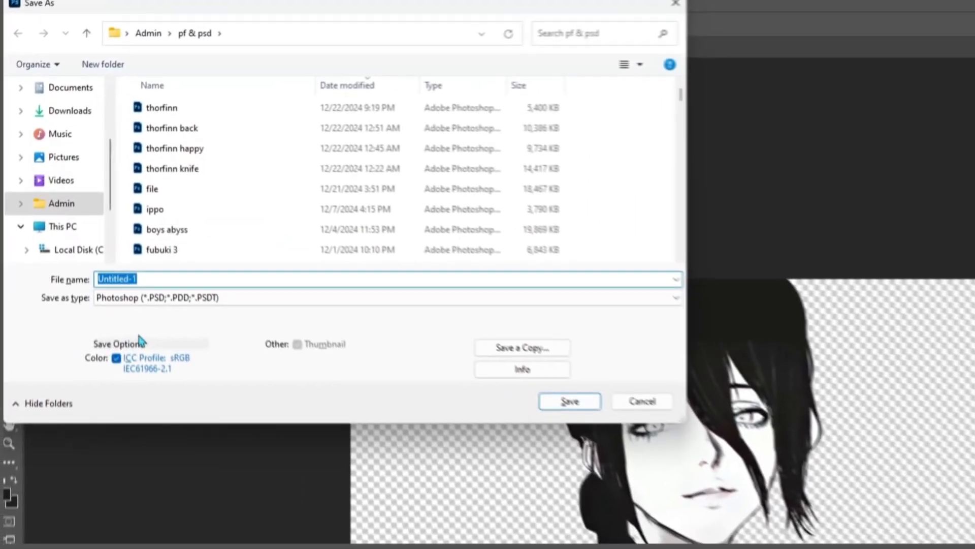
pyautogui.write('chainsaw man')
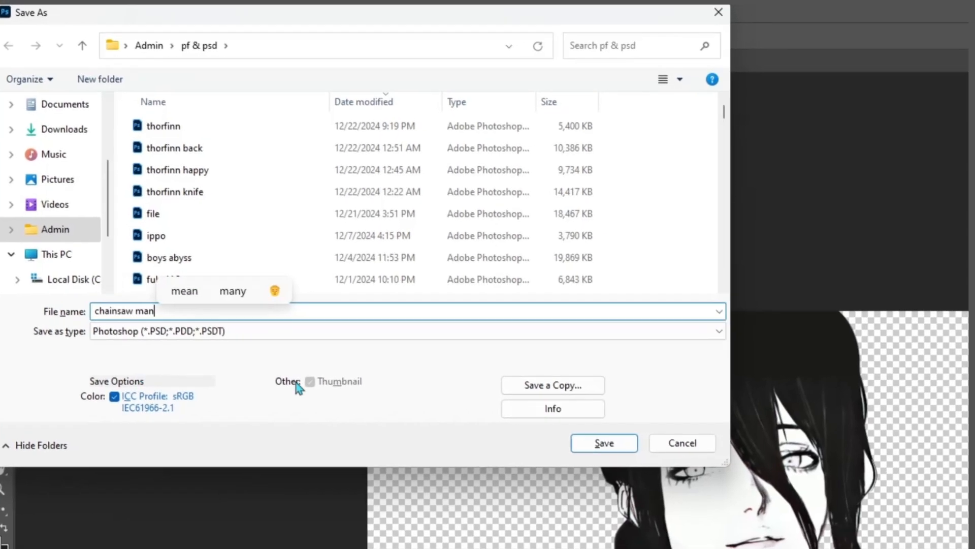
pyautogui.press('Return')
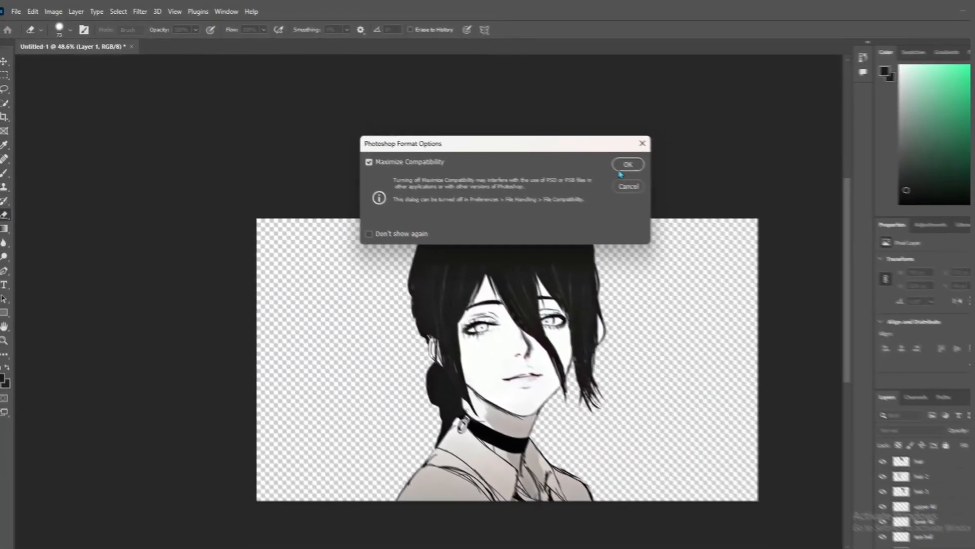
pyautogui.click(693, 174)
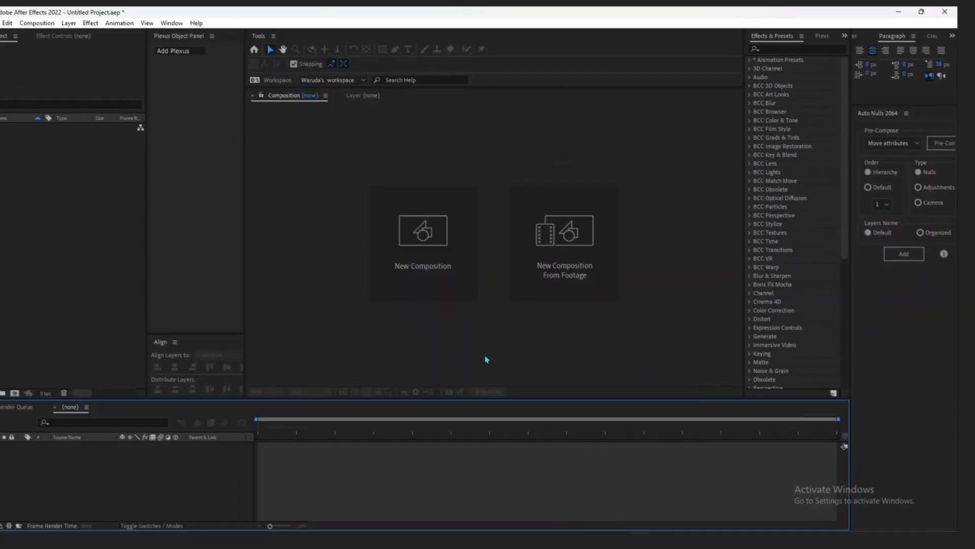
# Step: Switch to After Effects and create a 1920 × 1080 px composition at 30 fps, 3 seconds long, named Comp 1
pyautogui.click(447, 239)
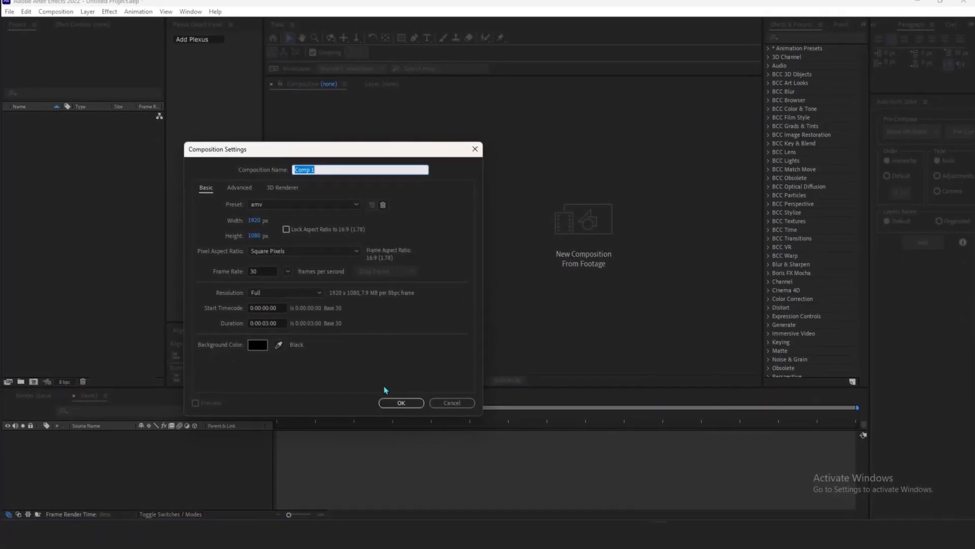
pyautogui.click(389, 403)
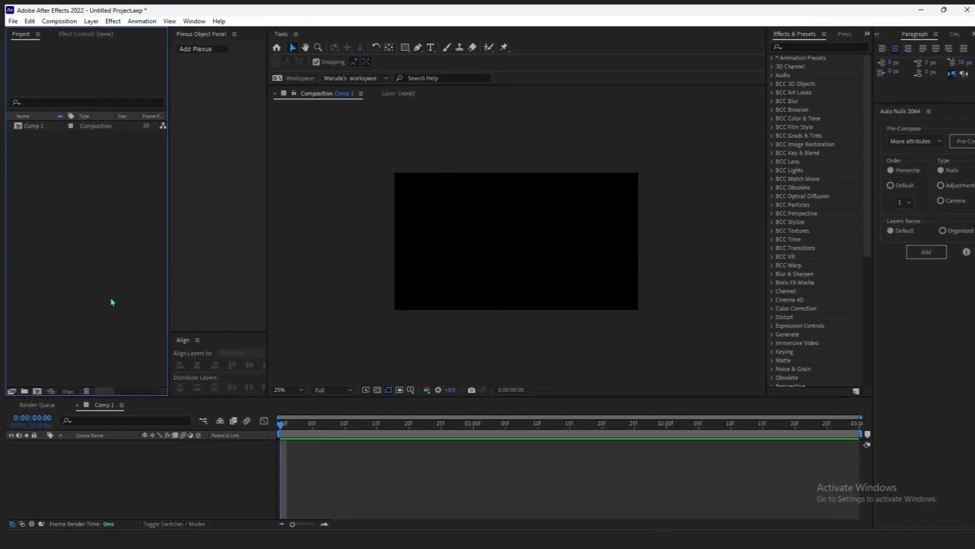
# Step: Import the chainsaw man Photoshop file with Composition as the import kind
pyautogui.doubleClick(106, 305)
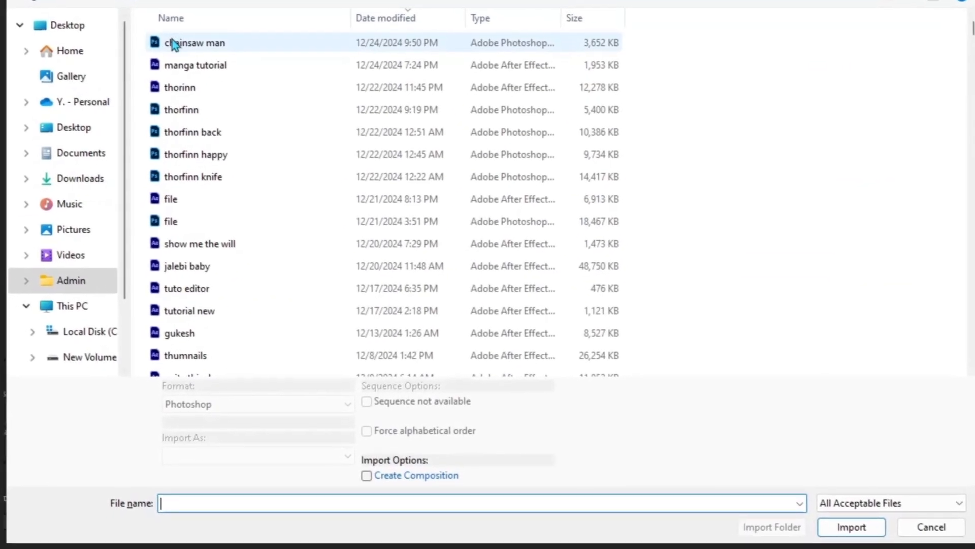
pyautogui.click(164, 44)
pyautogui.click(837, 512)
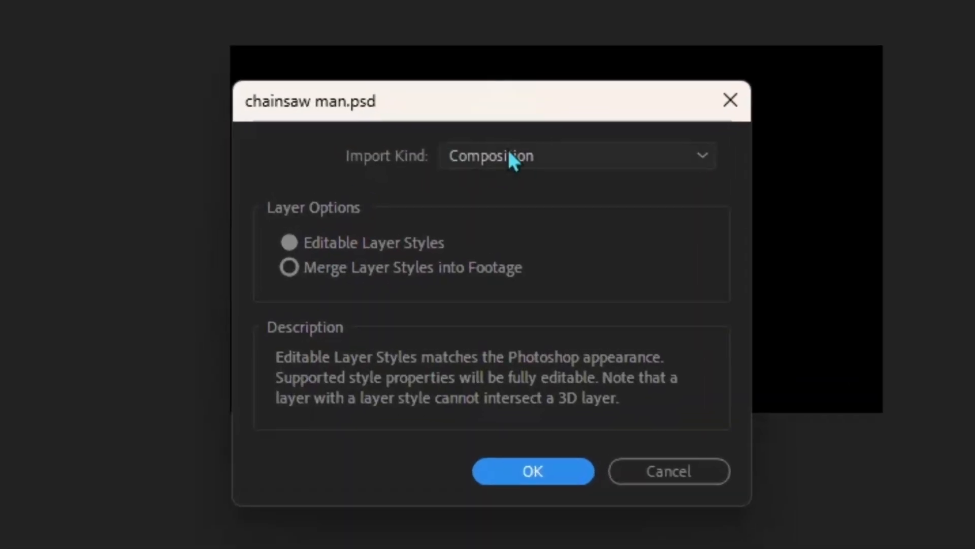
pyautogui.click(499, 213)
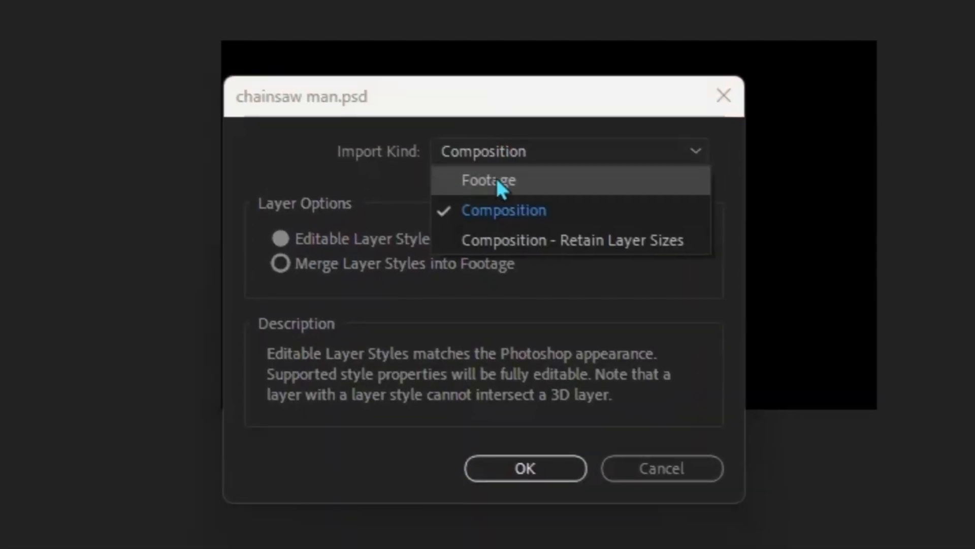
pyautogui.click(483, 209)
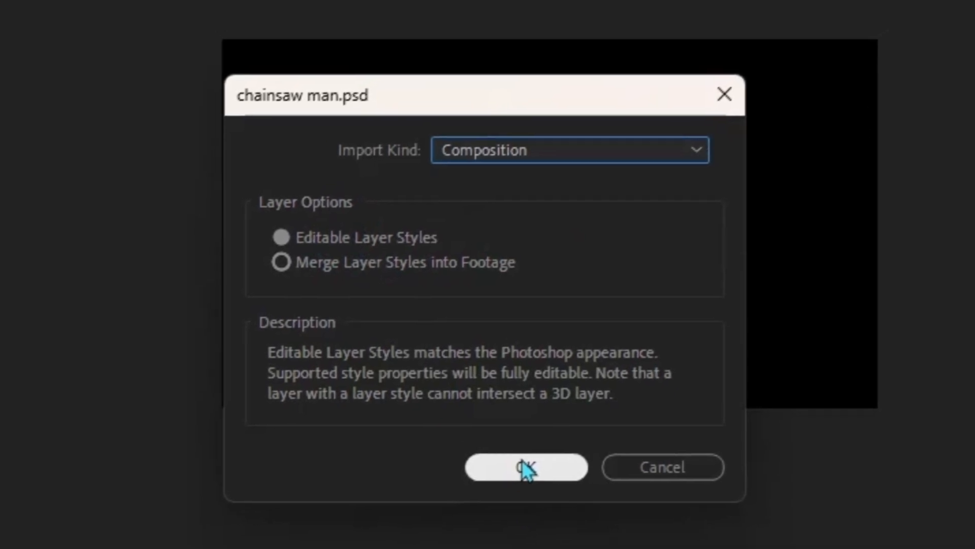
pyautogui.click(526, 467)
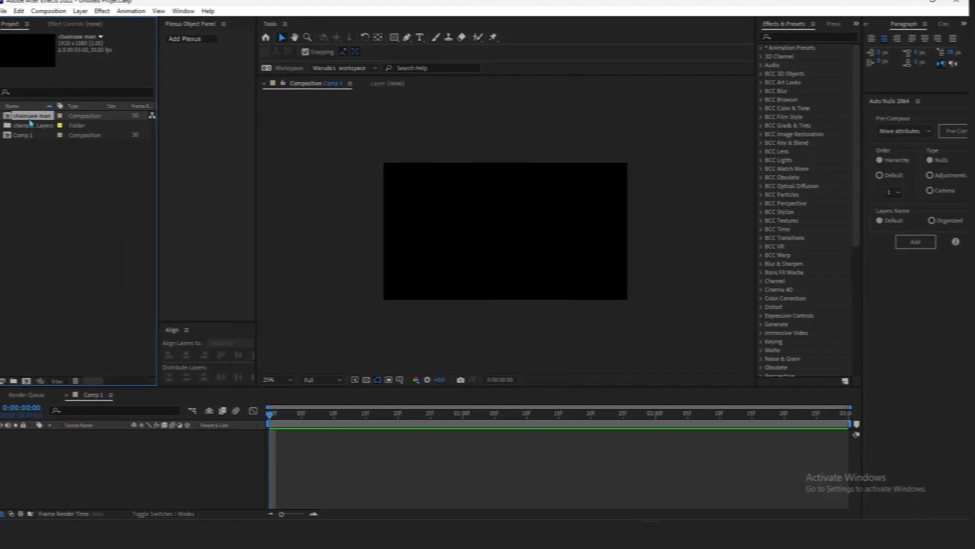
# Step: Add the chainsaw man composition to the Comp 1 timeline and open it to reach its individual layers
pyautogui.moveTo(19, 134); pyautogui.dragTo(86, 453)
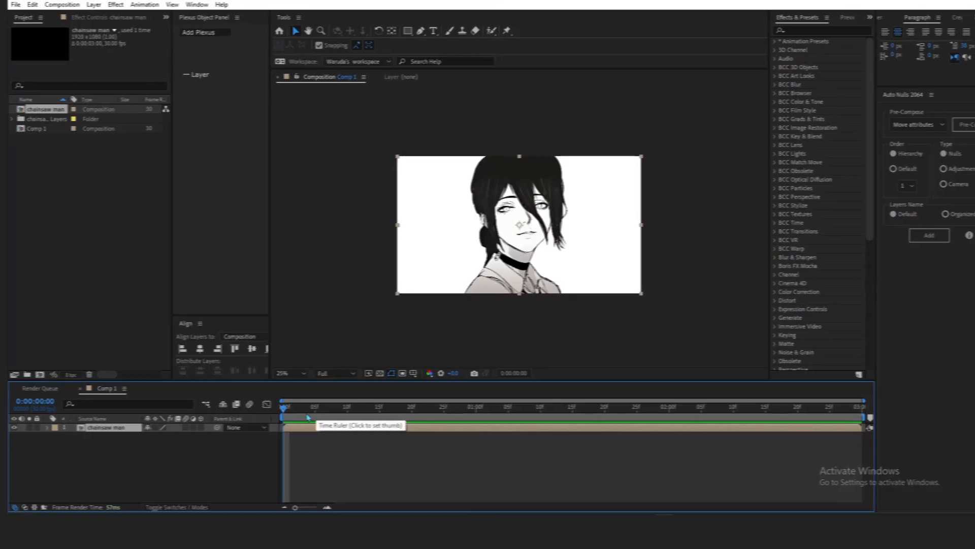
pyautogui.doubleClick(376, 433)
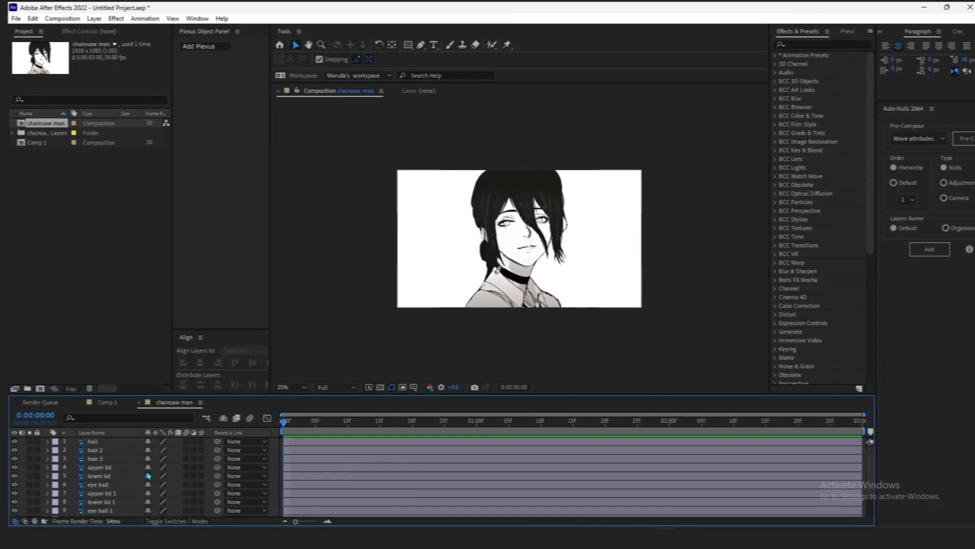
# Step: Pre-compose the upper lid, lower lid and eye ball layers together and rename the resulting layer right eye
pyautogui.scroll(-3, 144, 465)
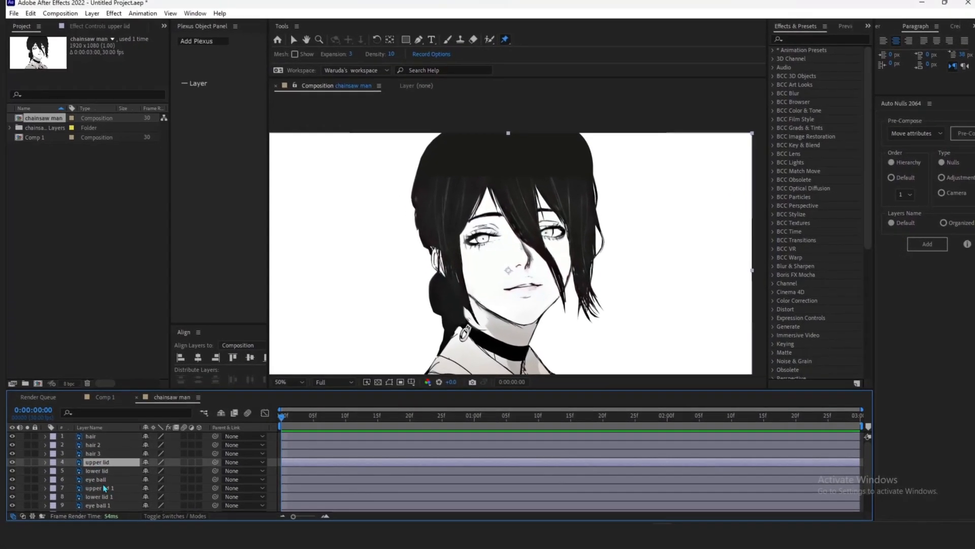
pyautogui.click(87, 478)
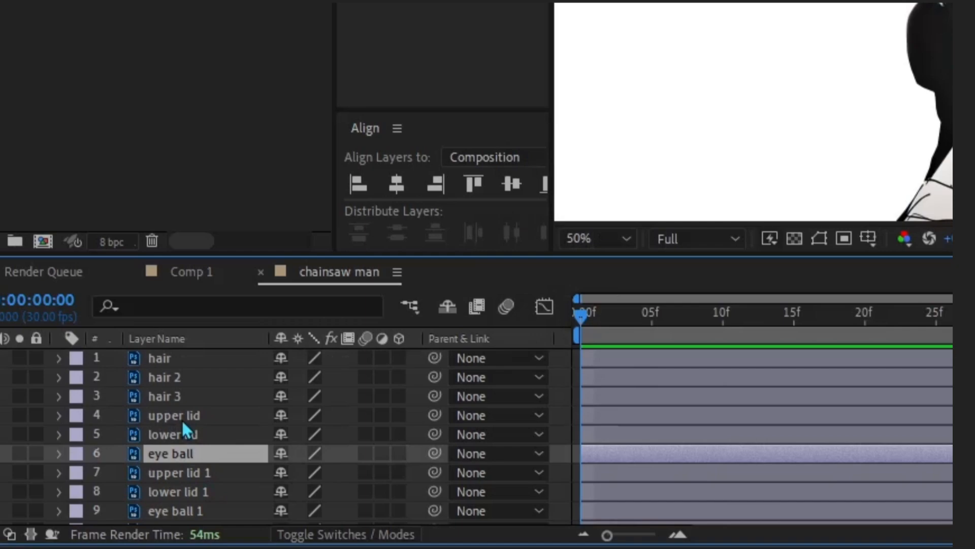
pyautogui.keyDown('shift'); pyautogui.click(173, 415); pyautogui.keyUp('shift')
pyautogui.rightClick(206, 433)
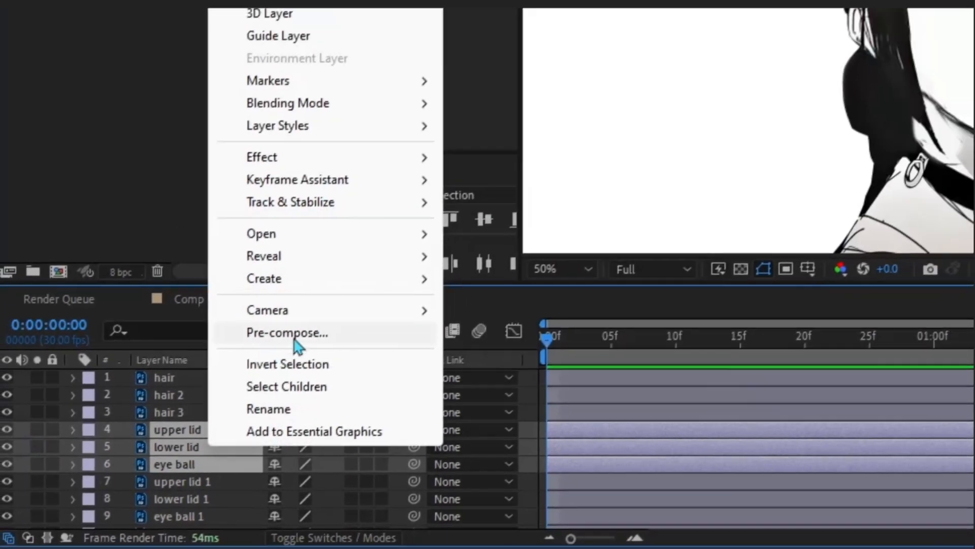
pyautogui.click(305, 298)
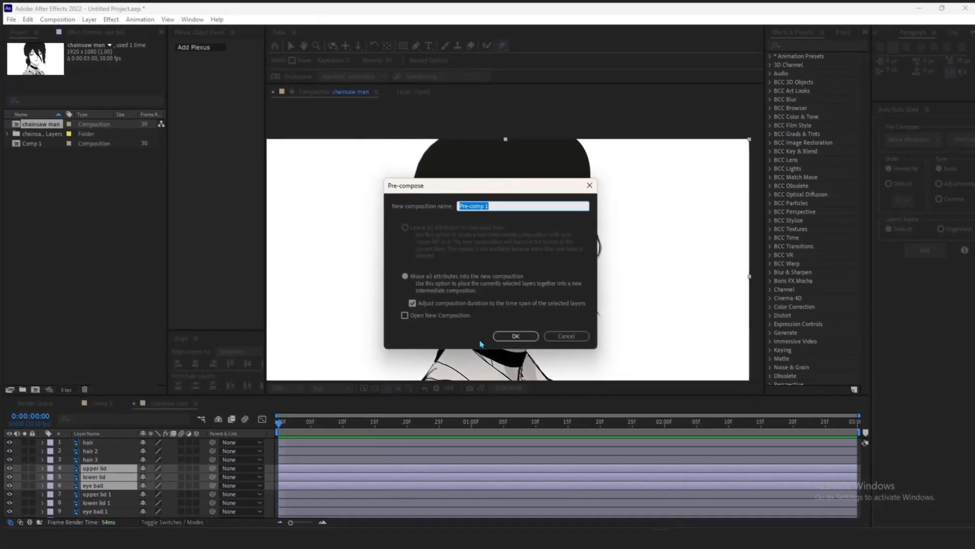
pyautogui.press('Return')
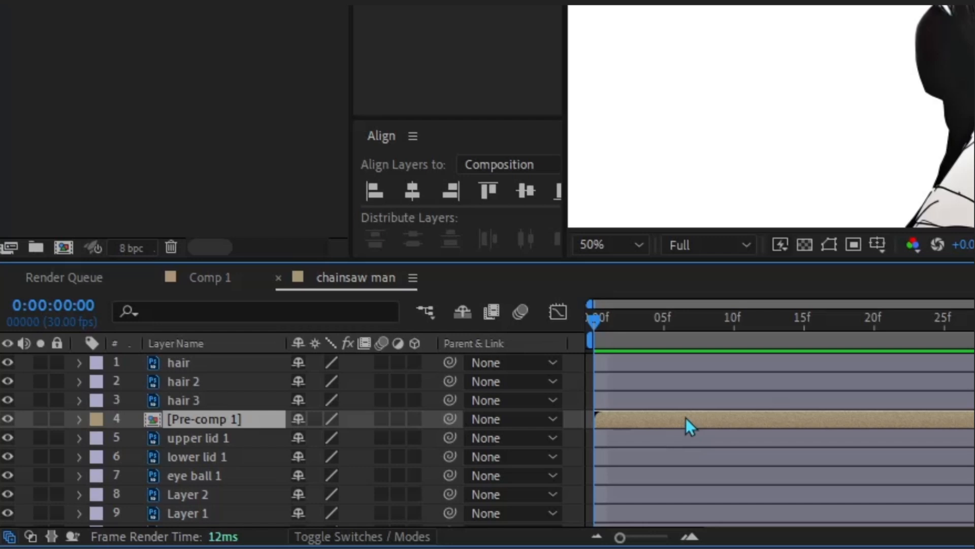
pyautogui.press('Return')
pyautogui.write('right eye')
pyautogui.press('Return')
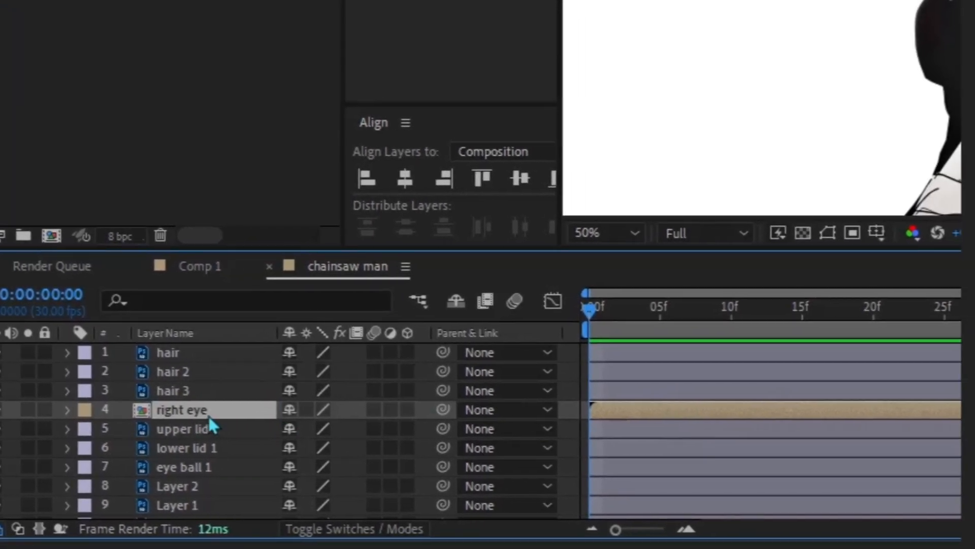
# Step: Pre-compose the upper lid 1, lower lid 1 and eye ball 1 layers into a composition named left eye
pyautogui.click(238, 428)
pyautogui.keyDown('shift'); pyautogui.click(240, 463); pyautogui.keyUp('shift')
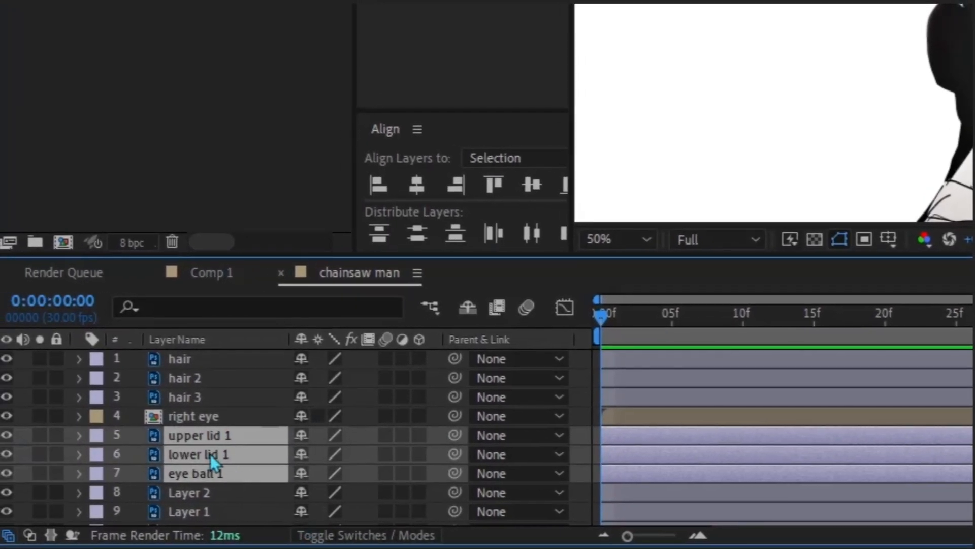
pyautogui.rightClick(210, 459)
pyautogui.click(293, 330)
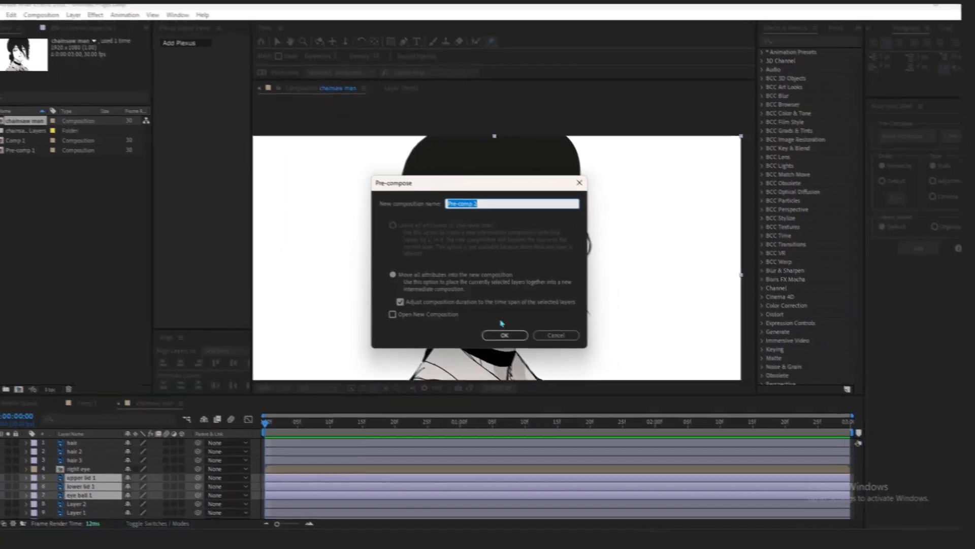
pyautogui.write('left eye')
pyautogui.click(533, 324)
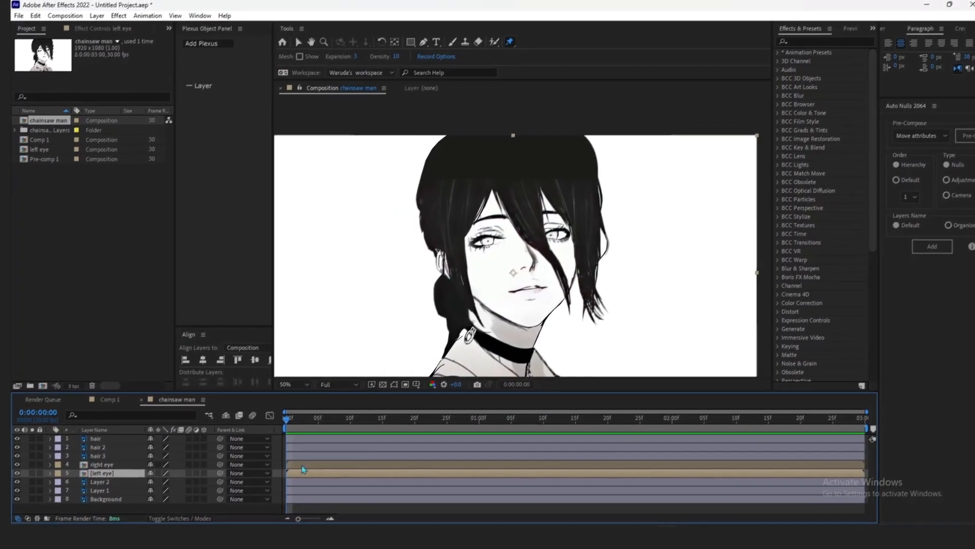
# Step: Open the right eye pre-composition and select its upper lid layer, with the eye enlarged and centred for pinning
pyautogui.doubleClick(303, 471)
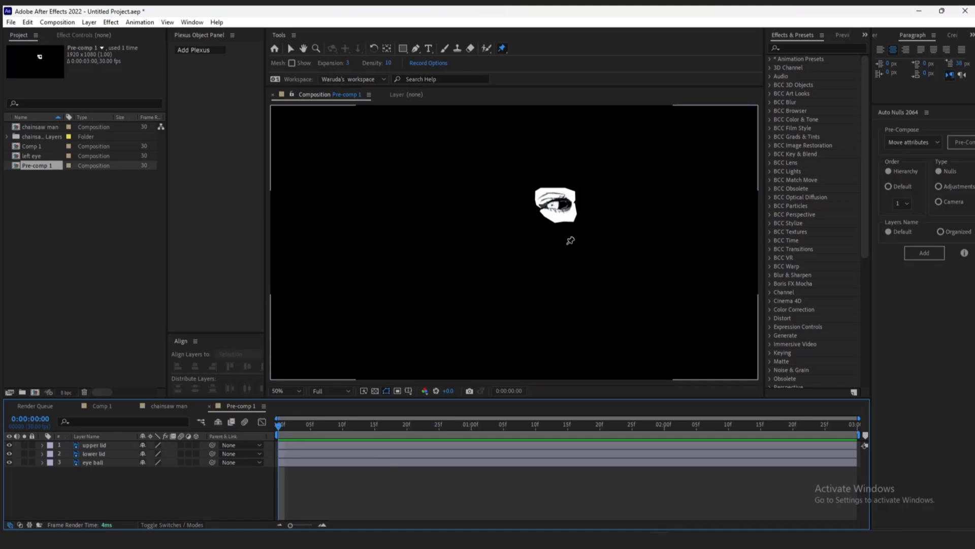
pyautogui.scroll(2, 570, 240)
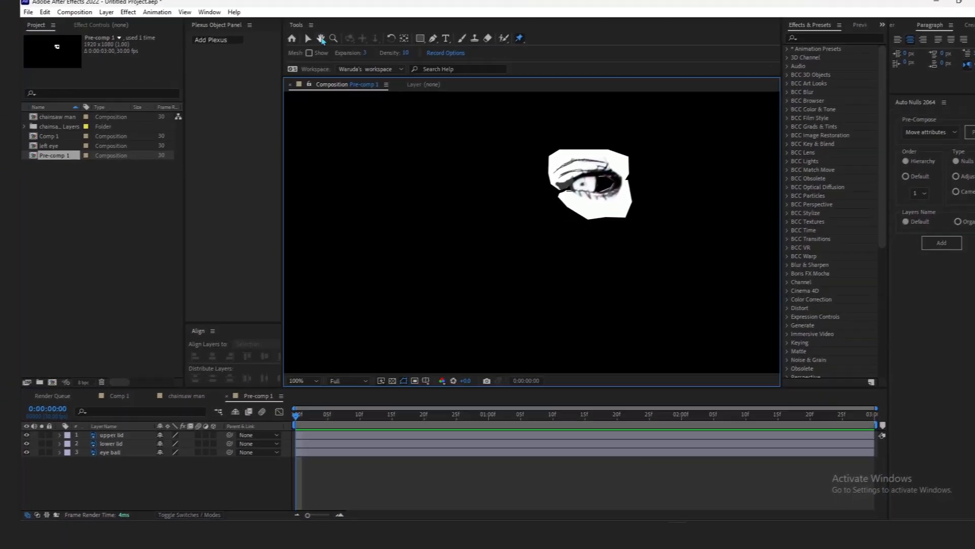
pyautogui.click(308, 38)
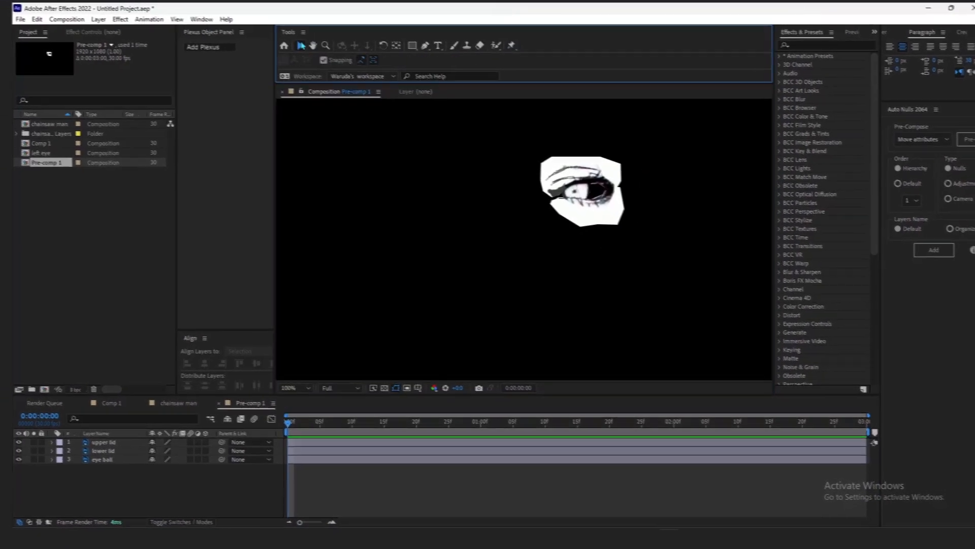
pyautogui.scroll(2, 580, 226)
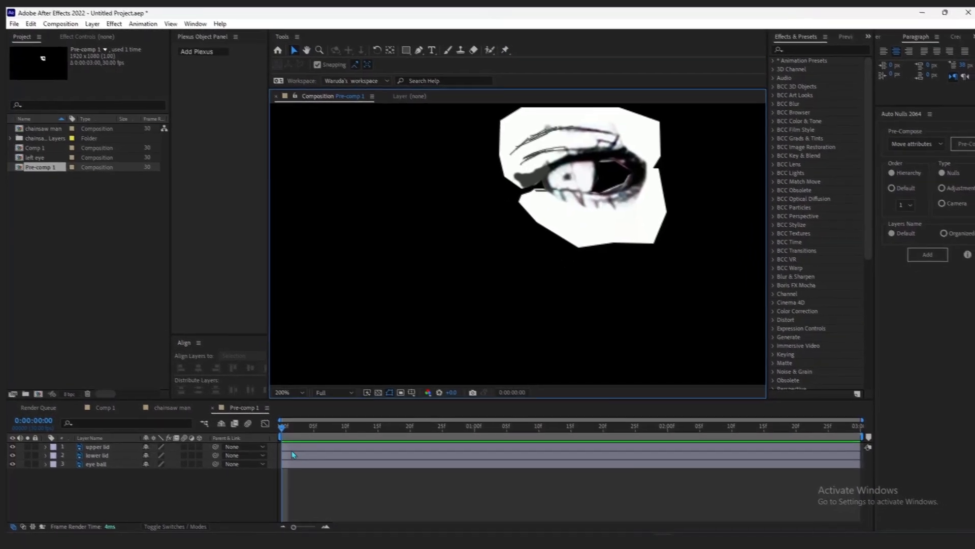
pyautogui.click(478, 451)
pyautogui.press('h')
pyautogui.moveTo(576, 270); pyautogui.dragTo(511, 350)
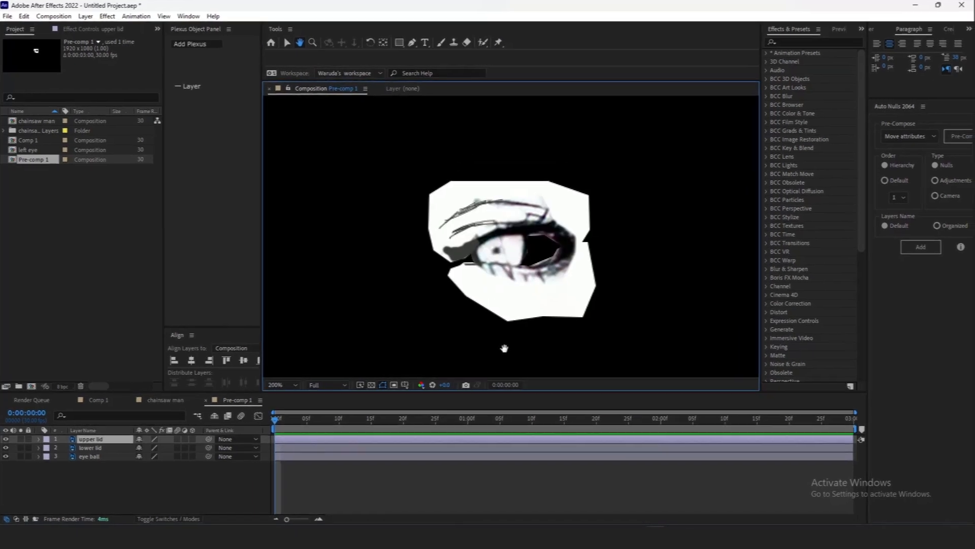
pyautogui.press('v')
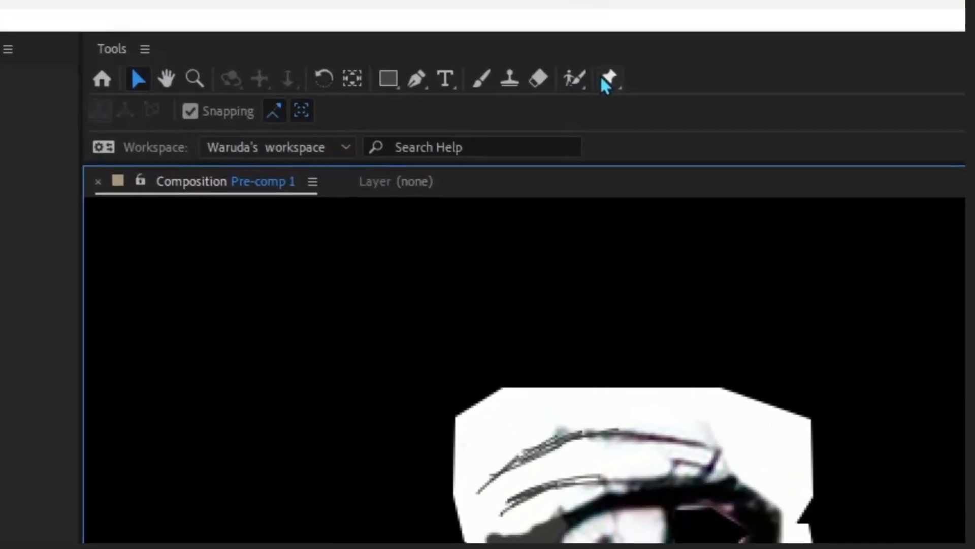
# Step: Place Puppet pins along the upper lid's outer edge and along its lash line from corner to corner
pyautogui.click(606, 80)
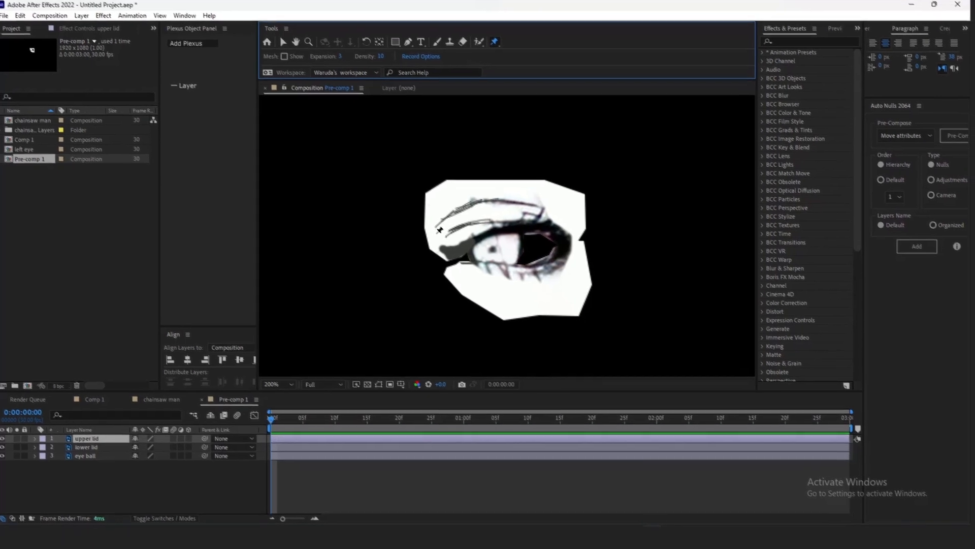
pyautogui.click(438, 234)
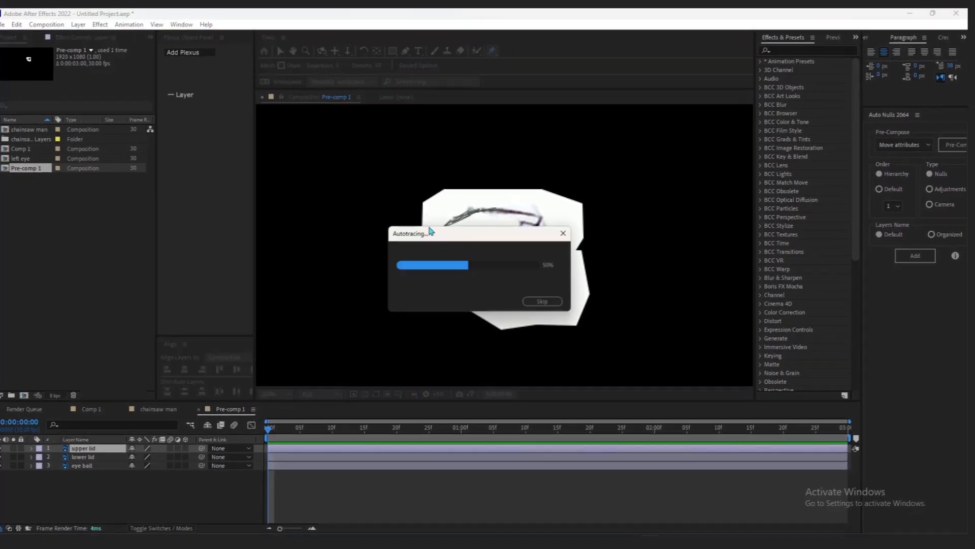
pyautogui.click(411, 193)
pyautogui.click(452, 185)
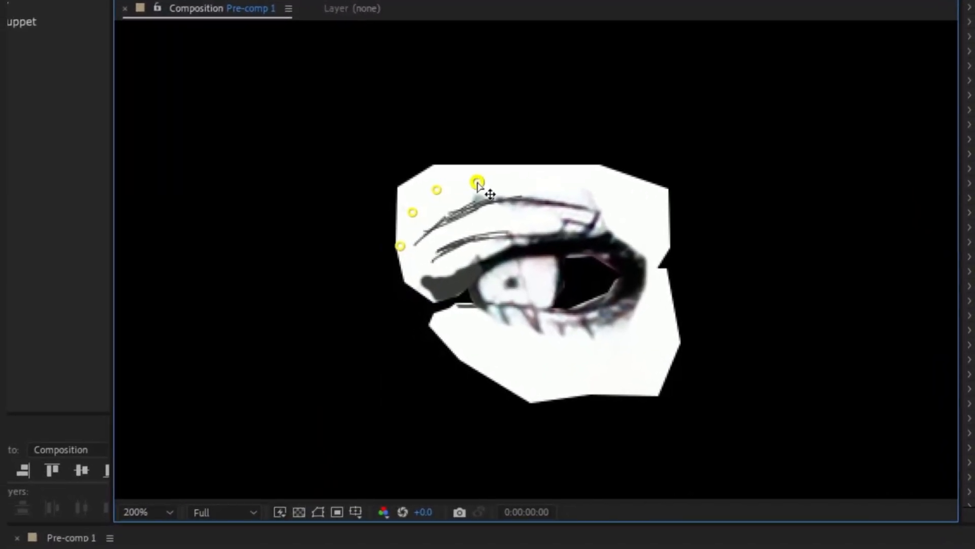
pyautogui.click(536, 176)
pyautogui.click(563, 176)
pyautogui.click(589, 182)
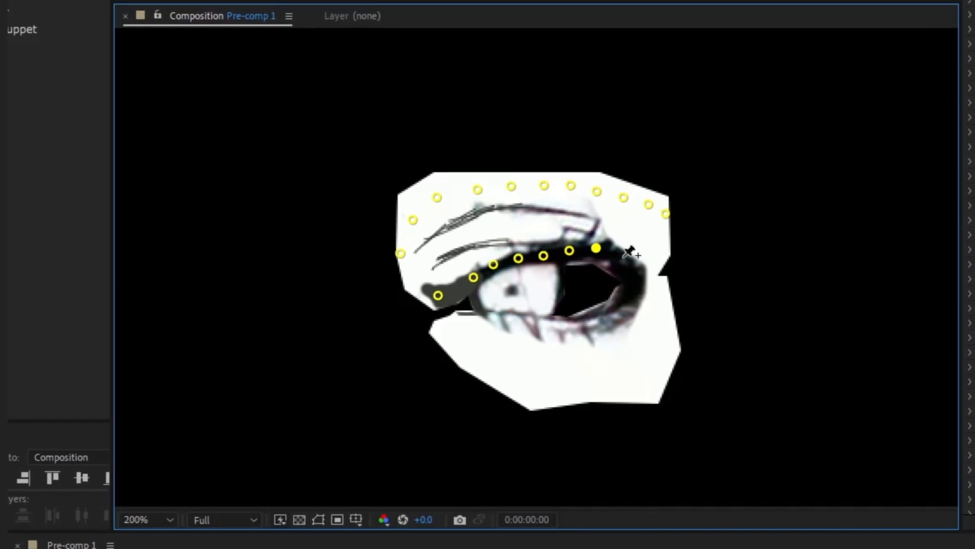
pyautogui.click(622, 255)
pyautogui.click(636, 265)
pyautogui.click(457, 288)
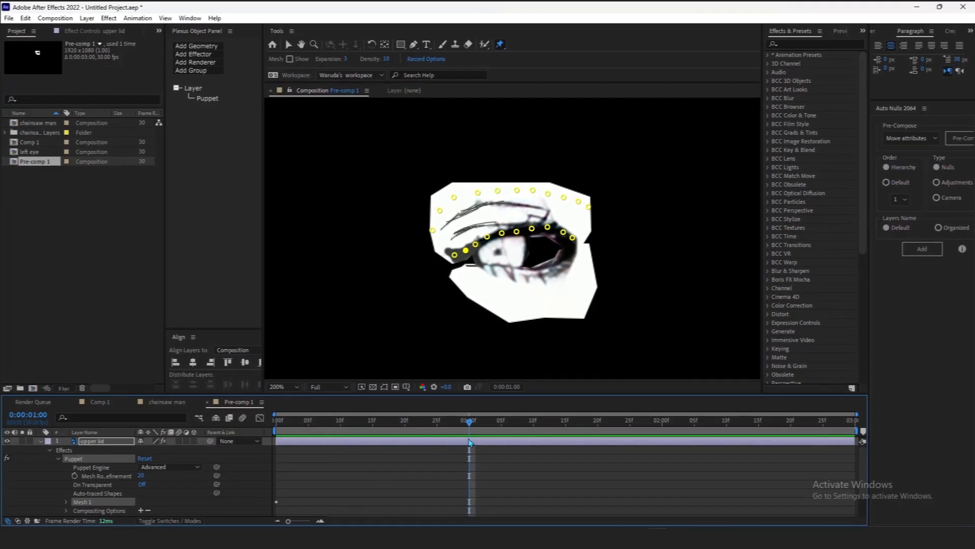
# Step: Move all the upper lid's puppet pin keyframes to about 0:00:01:16 and return the playhead to the first frame
pyautogui.press('u')
pyautogui.moveTo(341, 452); pyautogui.dragTo(273, 512)
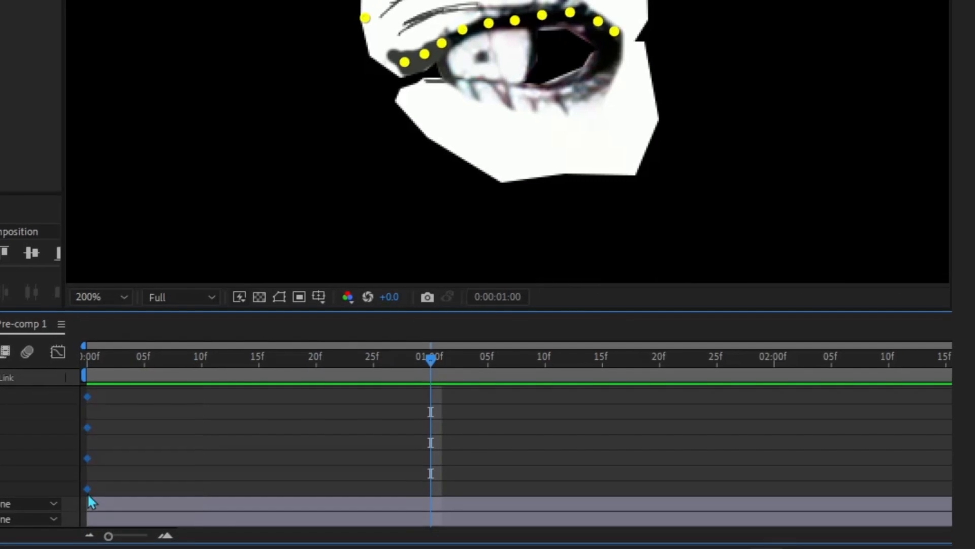
pyautogui.moveTo(87, 489); pyautogui.dragTo(616, 500)
pyautogui.moveTo(128, 362); pyautogui.dragTo(86, 362)
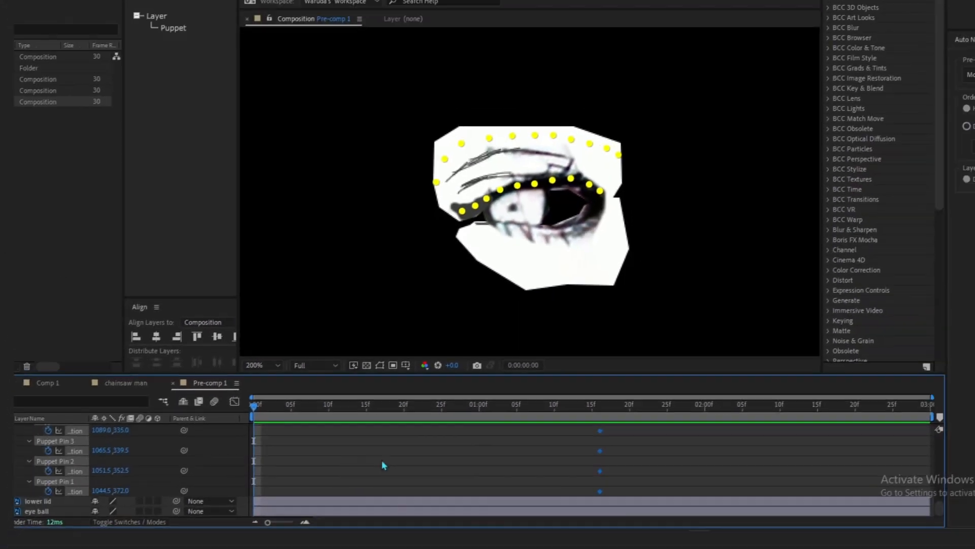
pyautogui.scroll(10, 366, 475)
pyautogui.click(347, 481)
pyautogui.scroll(2, 348, 480)
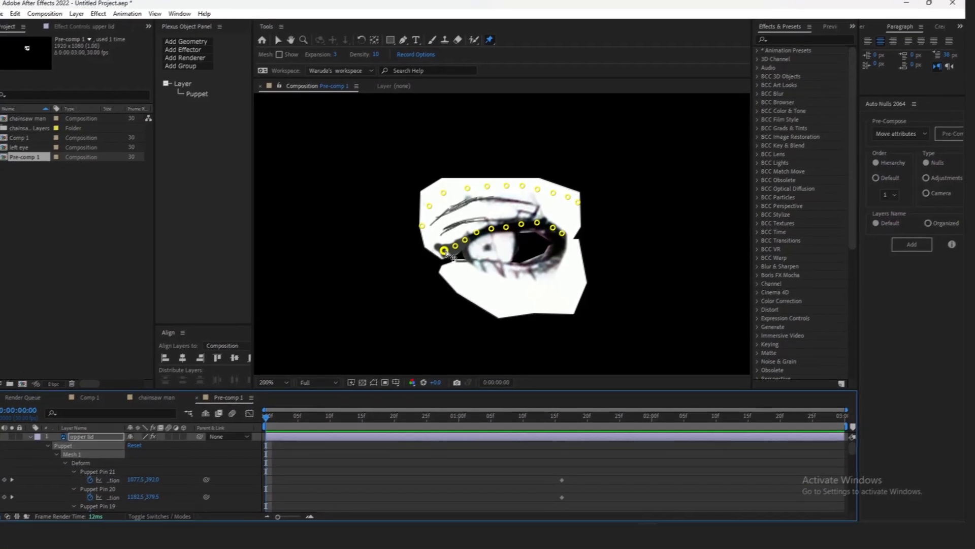
# Step: At frame 0, pull the lash-line puppet pins down onto the lower lid so the eye is closed
pyautogui.click(443, 250)
pyautogui.moveTo(476, 233); pyautogui.dragTo(483, 254)
pyautogui.moveTo(487, 225); pyautogui.dragTo(514, 252)
pyautogui.moveTo(517, 220); pyautogui.dragTo(527, 254)
pyautogui.moveTo(532, 216); pyautogui.dragTo(551, 248)
pyautogui.moveTo(564, 220); pyautogui.dragTo(564, 246)
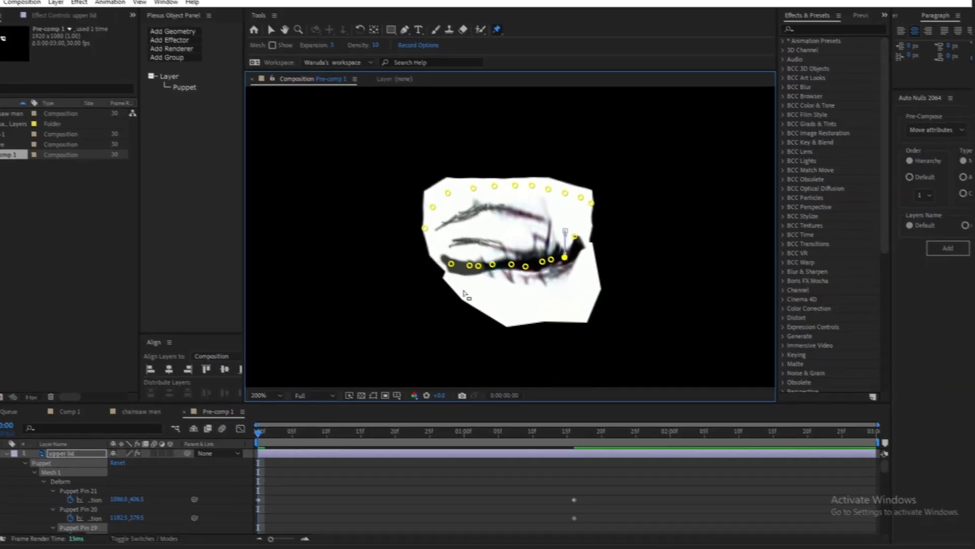
pyautogui.scroll(-1, 498, 378)
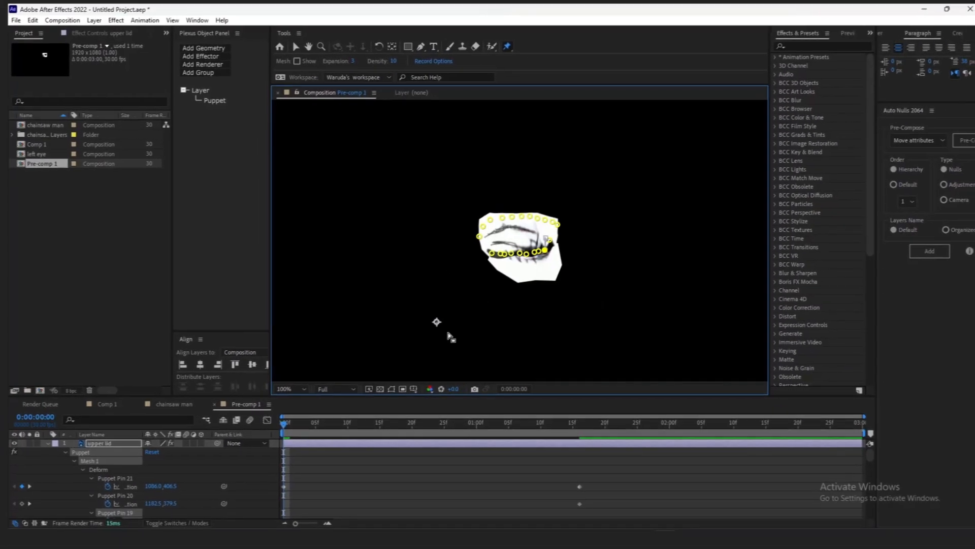
# Step: Collapse the upper lid's properties and scrub through the timeline to check the eye opening
pyautogui.click(318, 452)
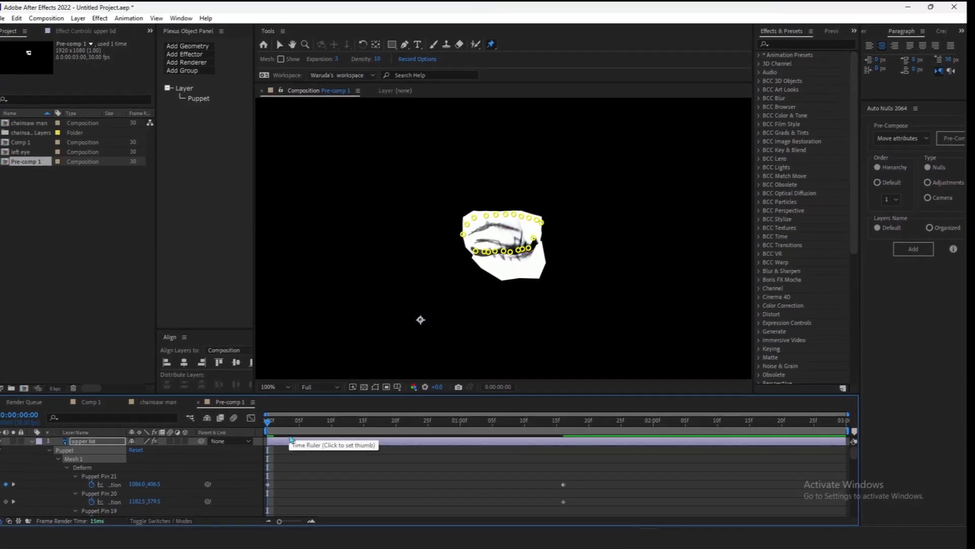
pyautogui.press('u')
pyautogui.click(341, 478)
pyautogui.moveTo(288, 426); pyautogui.dragTo(609, 440)
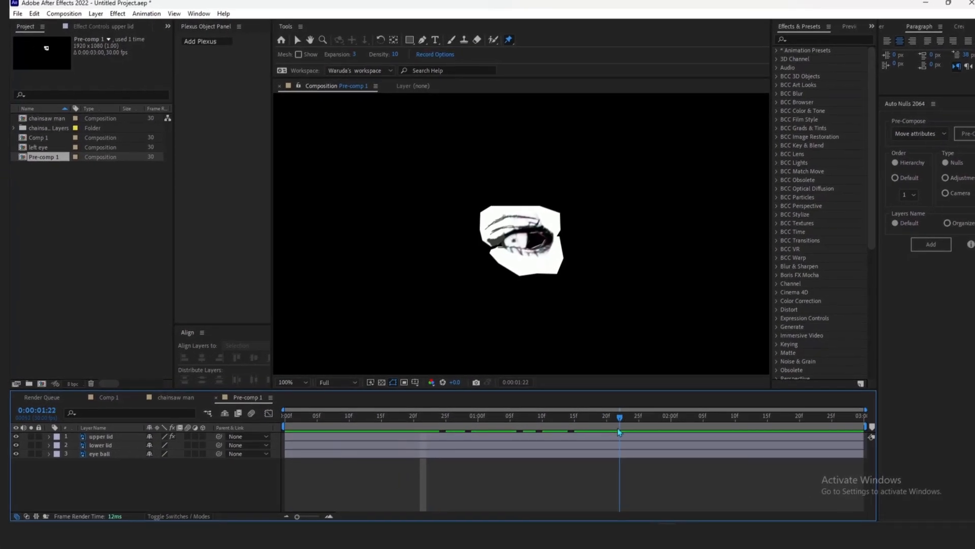
# Step: Reveal the upper lid's puppet pin keyframes, select them all and apply Easy Ease
pyautogui.click(577, 437)
pyautogui.press('u')
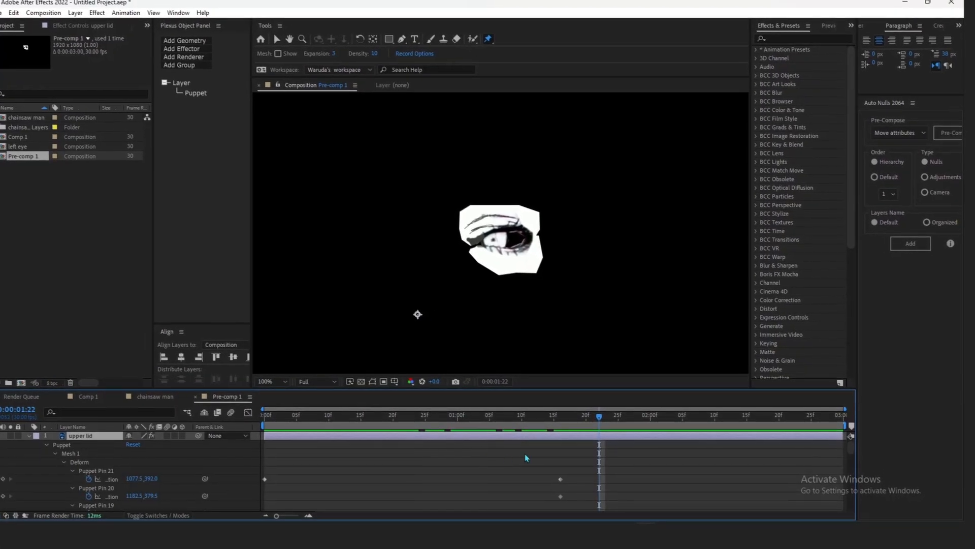
pyautogui.moveTo(598, 468); pyautogui.dragTo(292, 502)
pyautogui.press('F9')
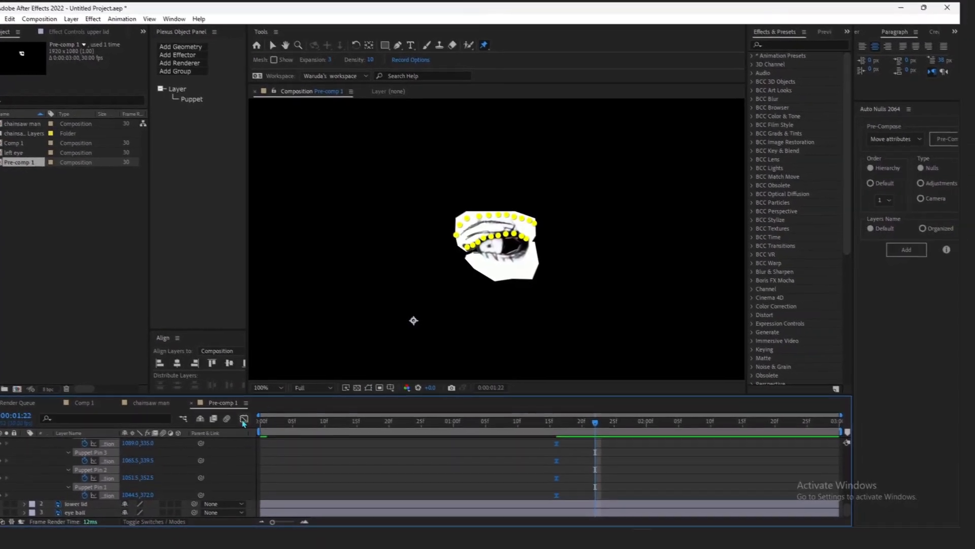
# Step: In the speed graph, lengthen the end keyframes' ease handle and shorten the first keyframes' handle to none for a fast start
pyautogui.click(244, 419)
pyautogui.moveTo(602, 472); pyautogui.dragTo(384, 500)
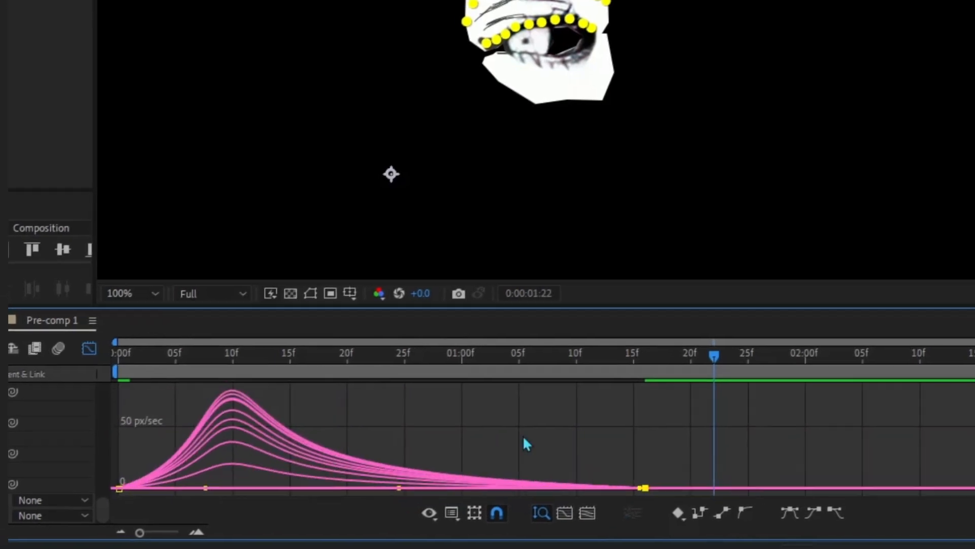
pyautogui.rightClick(522, 437)
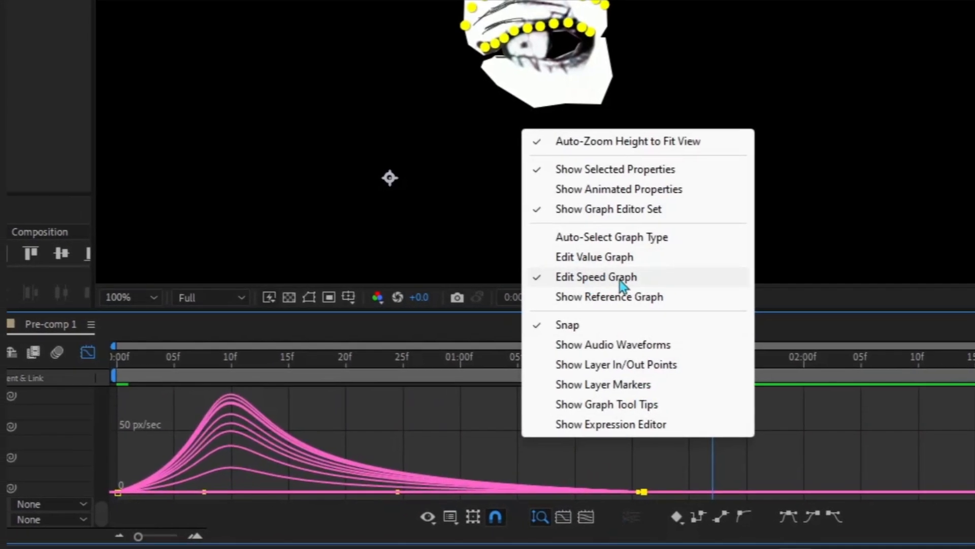
pyautogui.click(604, 277)
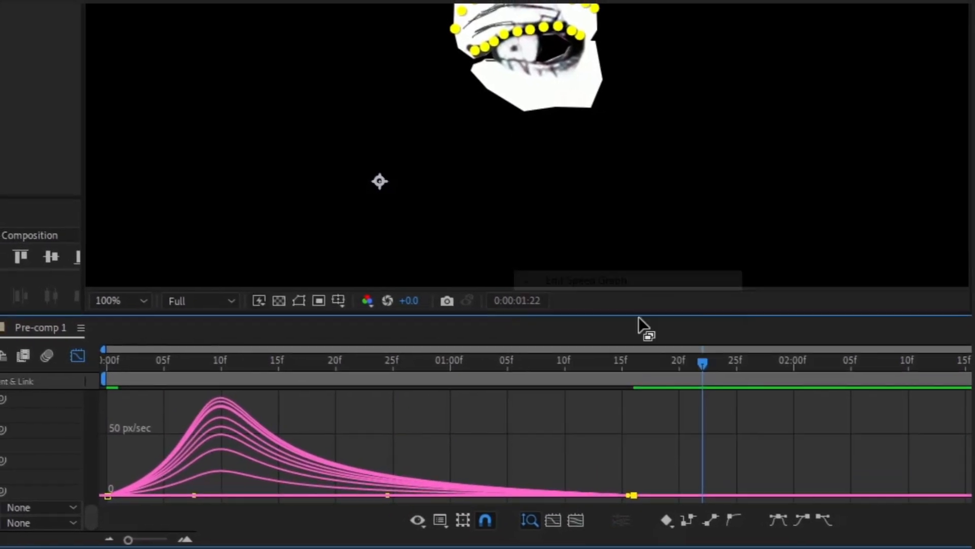
pyautogui.moveTo(176, 498); pyautogui.dragTo(112, 505)
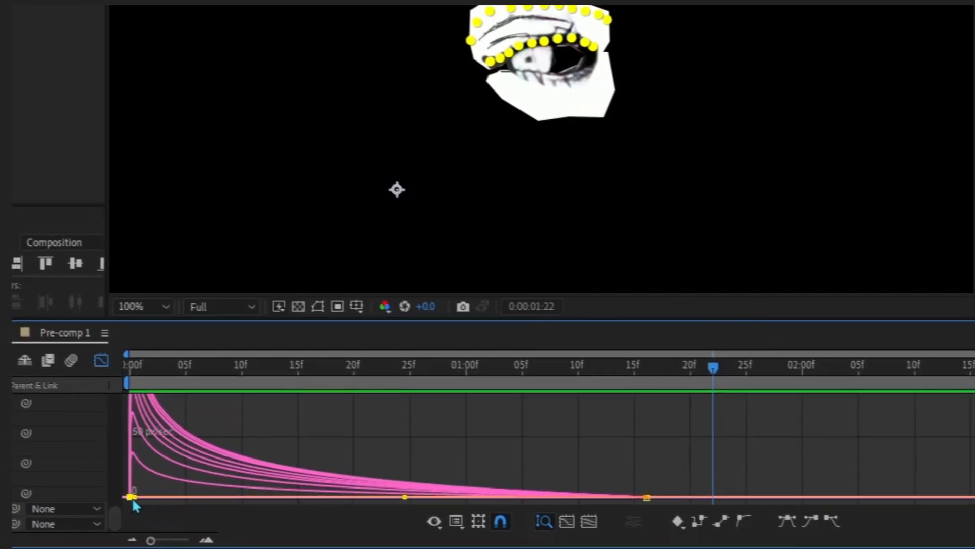
pyautogui.click(101, 360)
# Step: Collapse the keyframes, scrub the first frames and play the eye-opening animation from the start
pyautogui.press('u')
pyautogui.moveTo(241, 374); pyautogui.dragTo(231, 373)
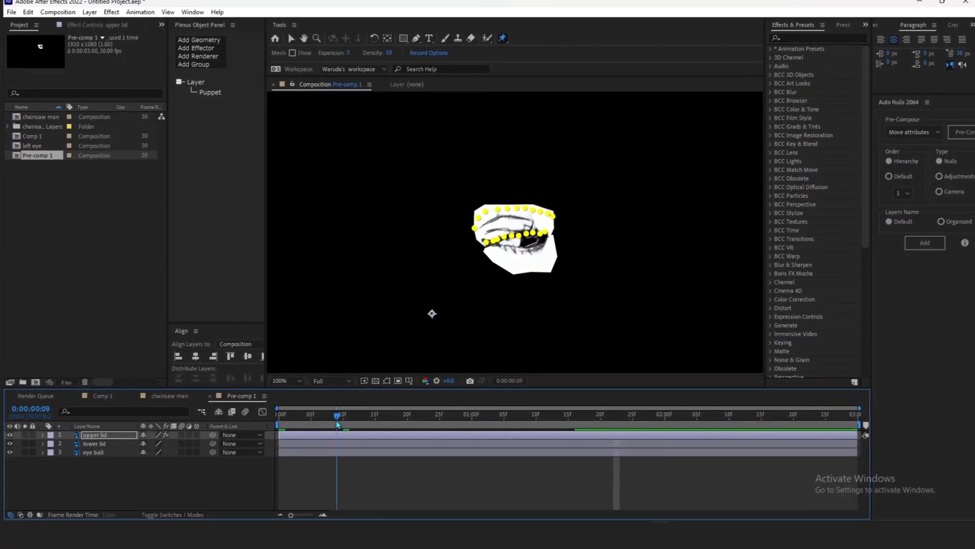
pyautogui.moveTo(337, 424); pyautogui.dragTo(265, 429)
pyautogui.press('space')
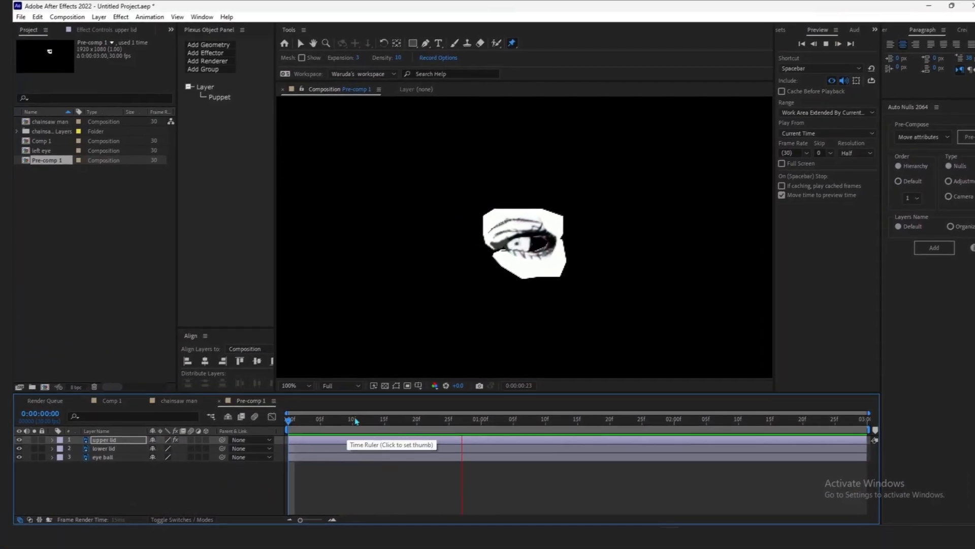
# Step: Stop the playback, scrub through the right eye's opening and return to the chainsaw man composition
pyautogui.press('space')
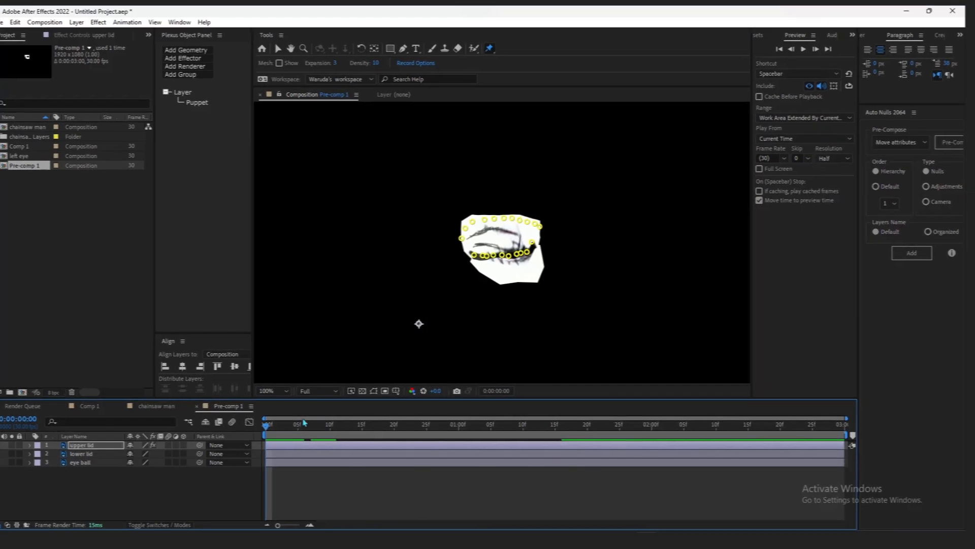
pyautogui.moveTo(274, 429); pyautogui.dragTo(563, 427)
pyautogui.click(235, 489)
pyautogui.click(173, 409)
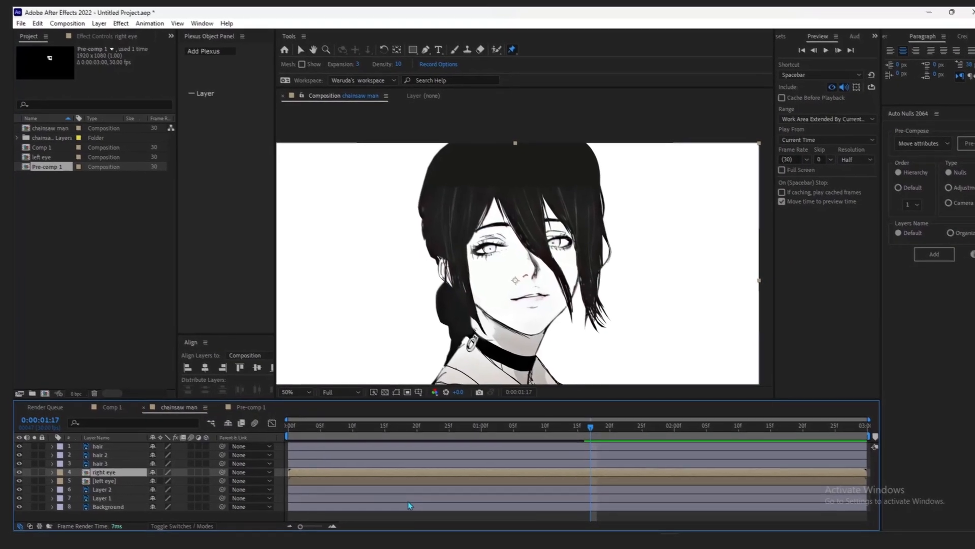
# Step: Open the left eye composition at its first frame and place puppet pins along the outer edge of upper lid 1
pyautogui.doubleClick(354, 476)
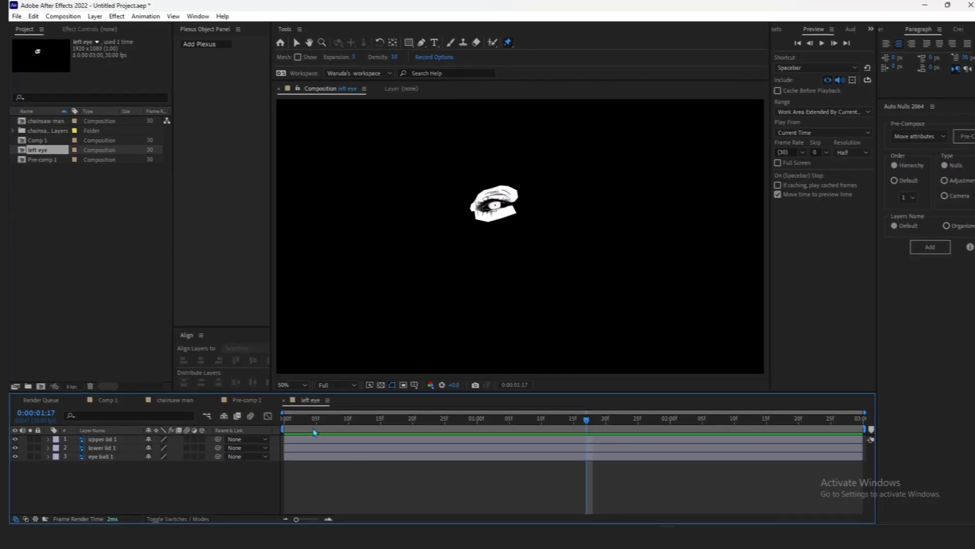
pyautogui.click(283, 424)
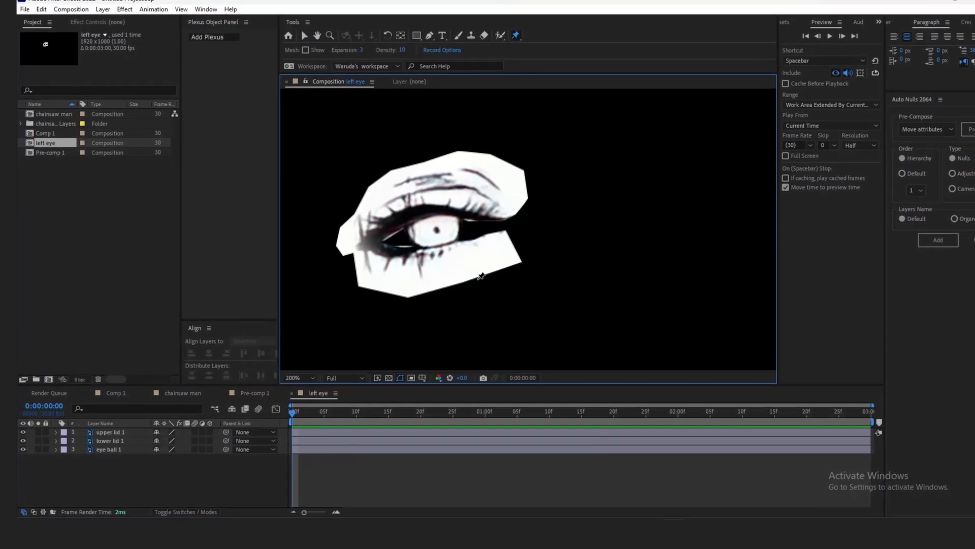
pyautogui.click(309, 433)
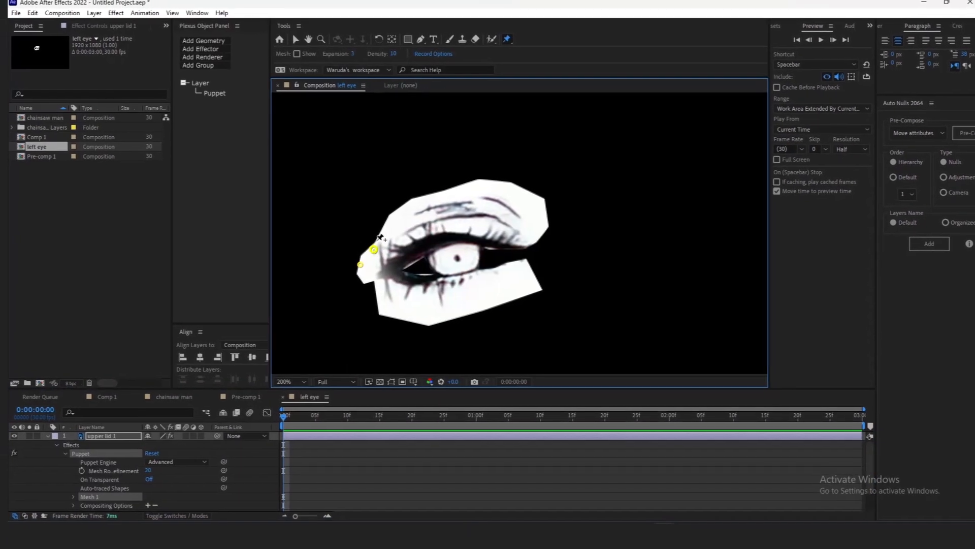
pyautogui.click(500, 198)
pyautogui.click(513, 204)
pyautogui.click(522, 209)
pyautogui.click(527, 229)
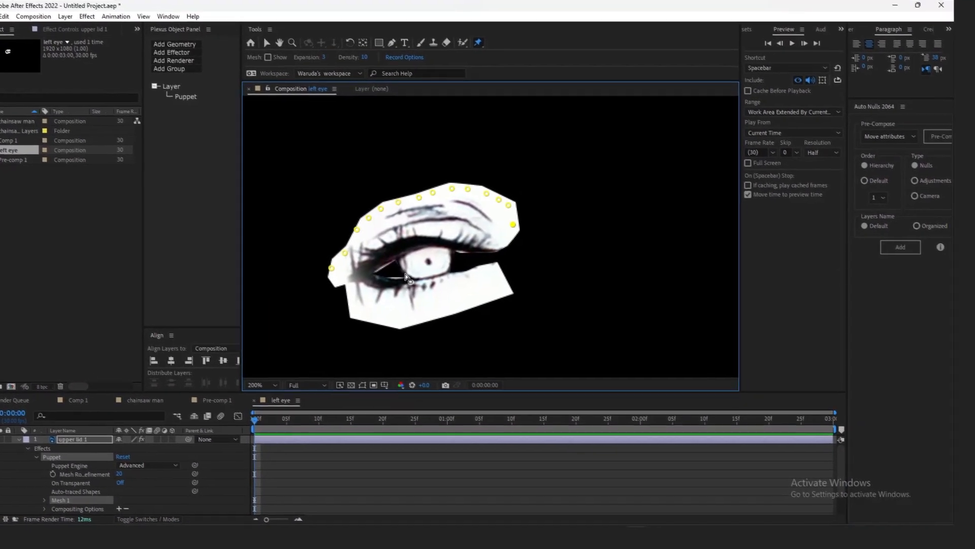
# Step: Place a row of puppet pins along the lash line of upper lid 1, from the inner lashes to the eye's far corner
pyautogui.click(387, 251)
pyautogui.click(398, 245)
pyautogui.click(413, 242)
pyautogui.click(427, 239)
pyautogui.click(443, 239)
pyautogui.click(456, 241)
pyautogui.click(474, 243)
pyautogui.click(488, 246)
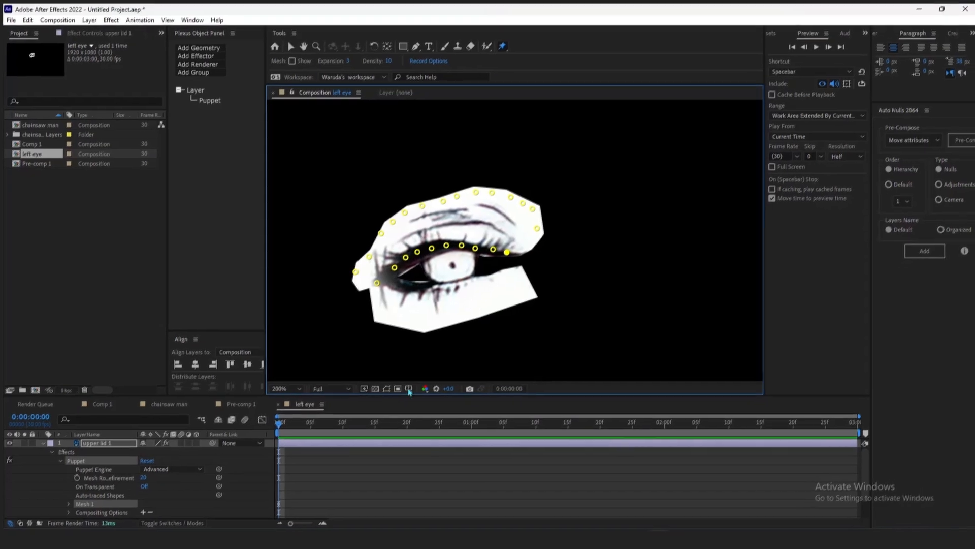
# Step: Reveal all puppet pin keyframes of upper lid 1 and move them to 0:00:01:25
pyautogui.press('u')
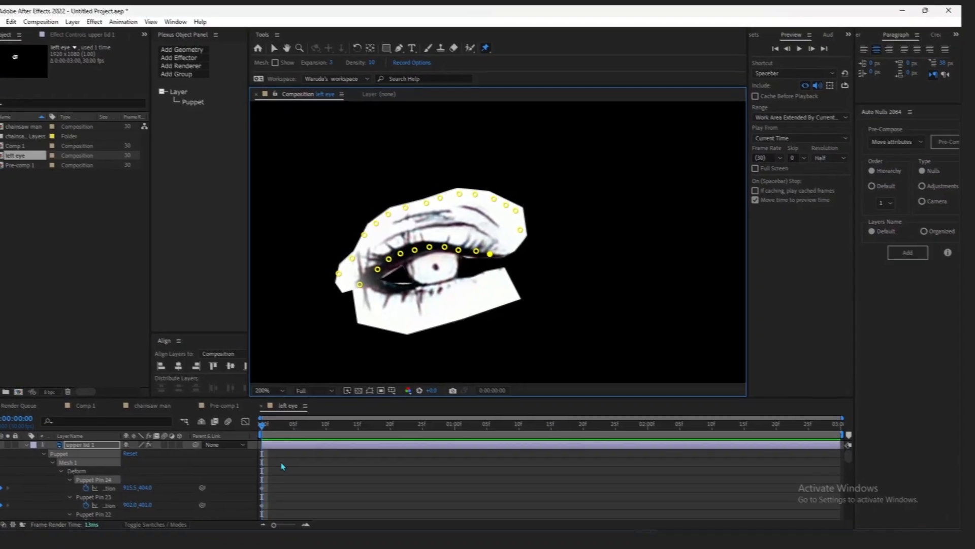
pyautogui.moveTo(356, 401); pyautogui.dragTo(355, 333)
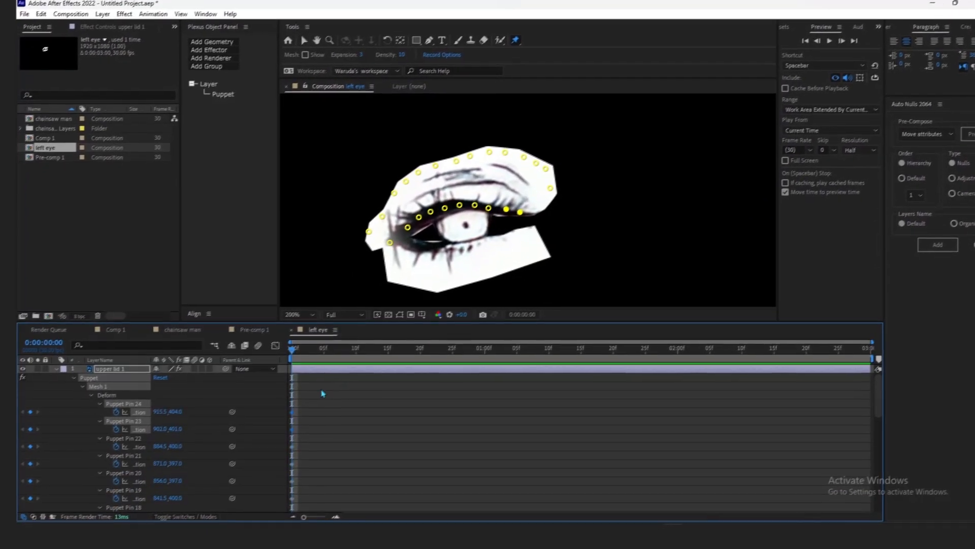
pyautogui.moveTo(311, 403); pyautogui.dragTo(624, 486)
pyautogui.scroll(10, 378, 453)
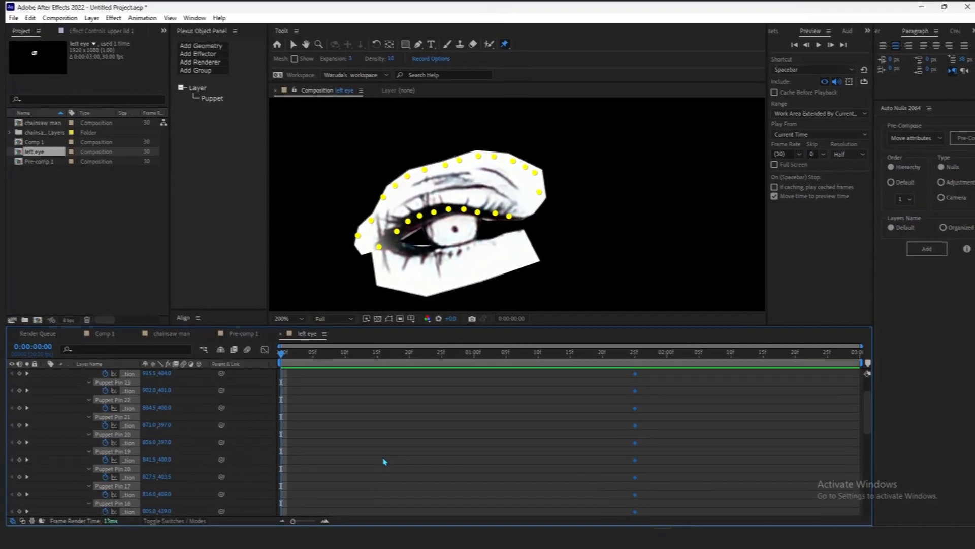
pyautogui.click(369, 448)
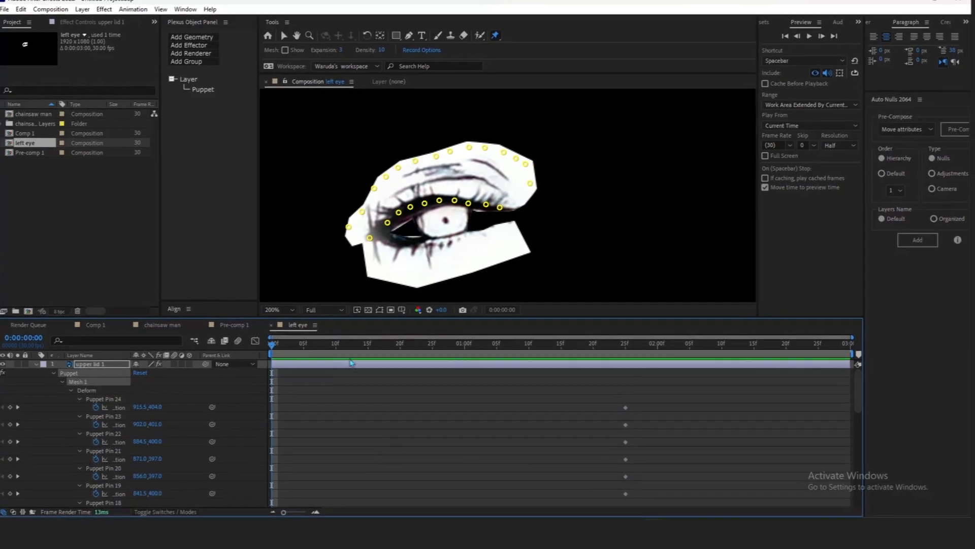
# Step: Select the Puppet effect of upper lid 1, pull the lash-line pins down at the first frame to close the eye, and scrub to check
pyautogui.click(316, 398)
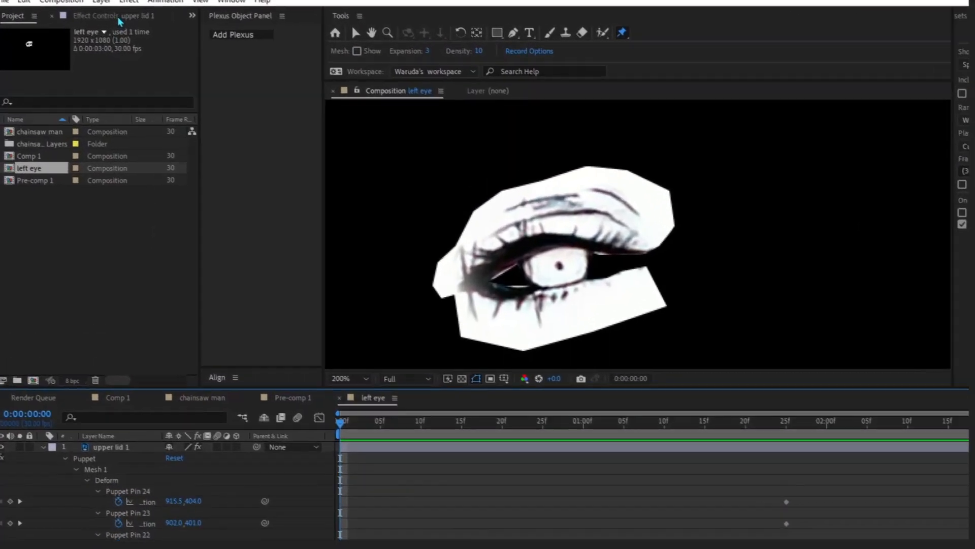
pyautogui.click(94, 33)
pyautogui.click(59, 48)
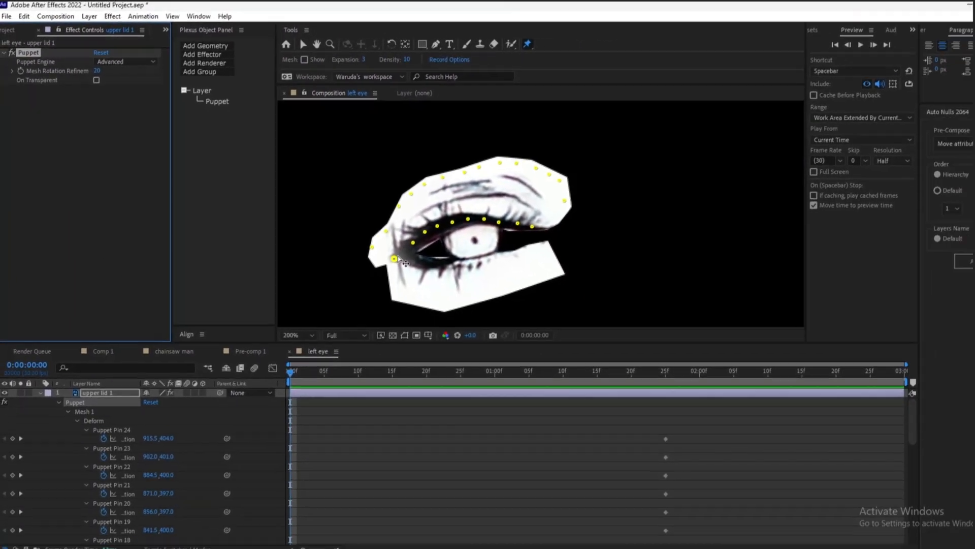
pyautogui.moveTo(398, 239); pyautogui.dragTo(418, 260)
pyautogui.moveTo(422, 223); pyautogui.dragTo(446, 251)
pyautogui.moveTo(451, 217); pyautogui.dragTo(512, 237)
pyautogui.moveTo(288, 350); pyautogui.dragTo(635, 352)
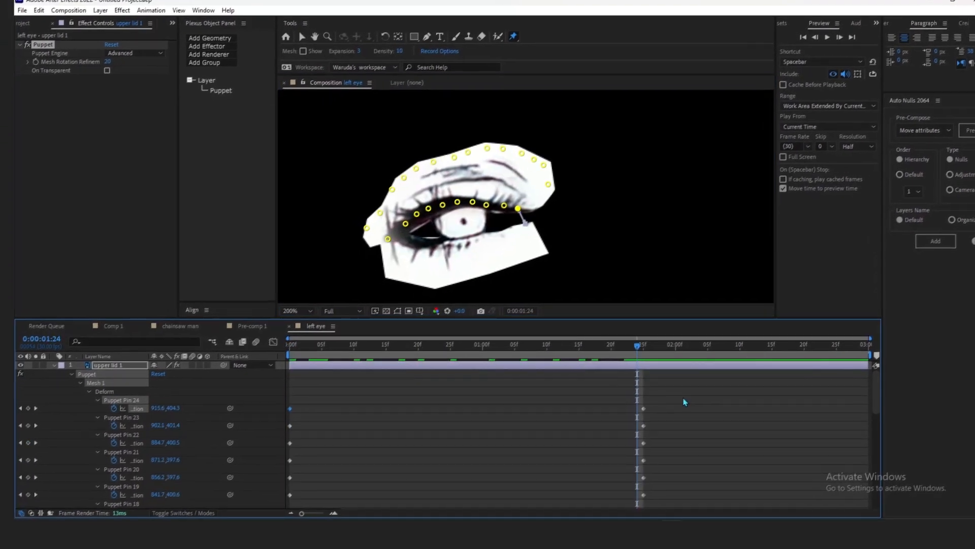
# Step: Apply Easy Ease to all lid keyframes, lengthening the end handles and removing the start handles in the speed graph for a fast start
pyautogui.moveTo(684, 401); pyautogui.dragTo(269, 495)
pyautogui.press('F9')
pyautogui.click(275, 352)
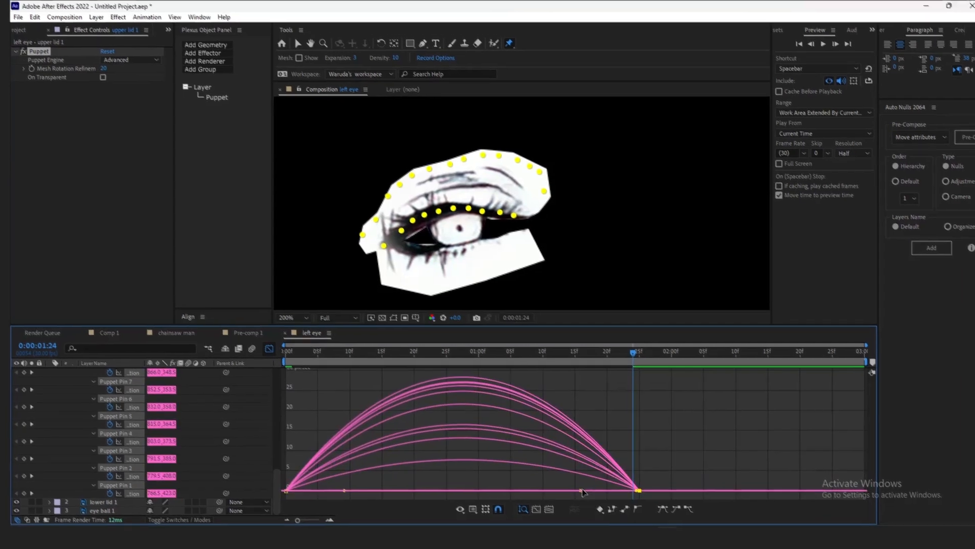
pyautogui.moveTo(587, 495); pyautogui.dragTo(474, 495)
pyautogui.moveTo(341, 494); pyautogui.dragTo(283, 495)
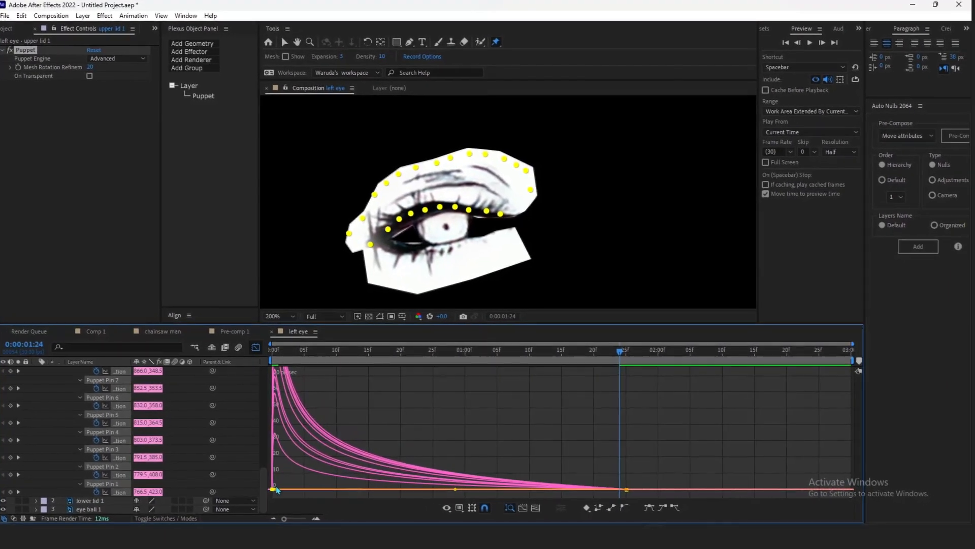
pyautogui.click(263, 354)
pyautogui.press('u')
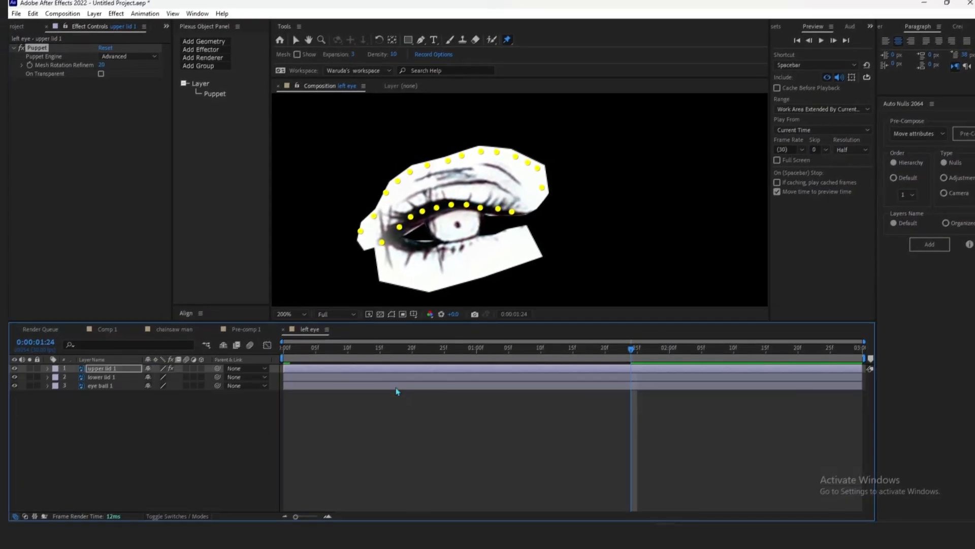
# Step: Restore the smaller timeline, return to the chainsaw man composition and play both eyes opening
pyautogui.moveTo(359, 322); pyautogui.dragTo(363, 375)
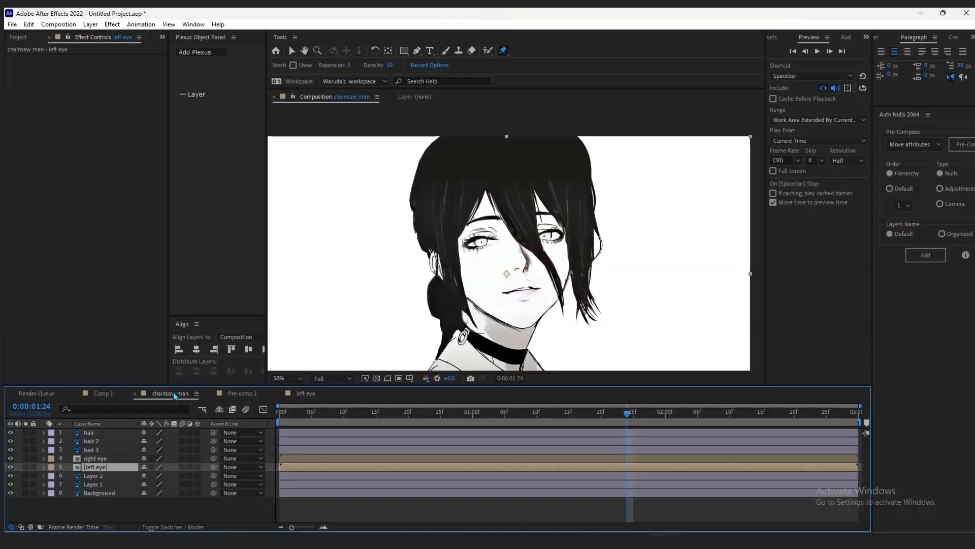
pyautogui.click(175, 389)
pyautogui.press('space')
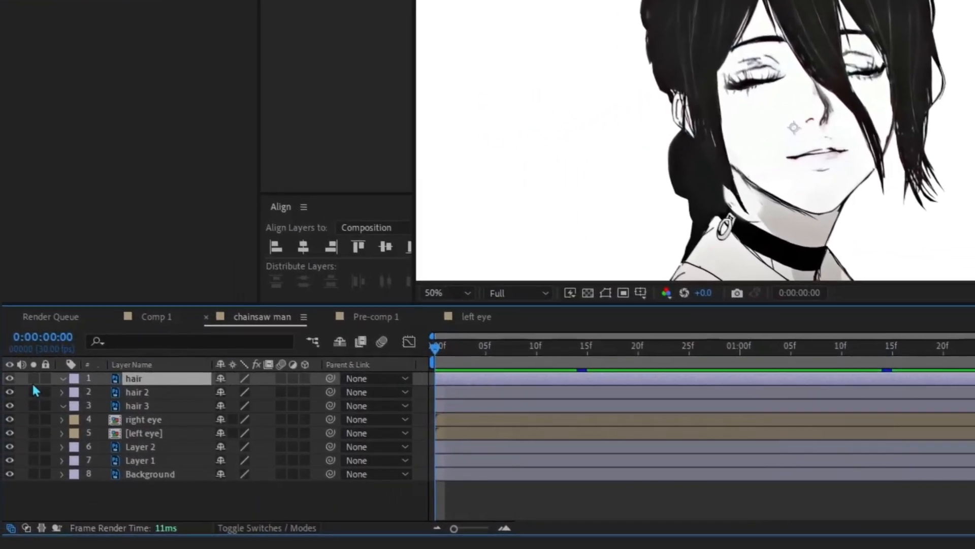
# Step: Solo the hair layer, place four puppet pins along its top edge and one at the tip, and turn solo off
pyautogui.click(33, 378)
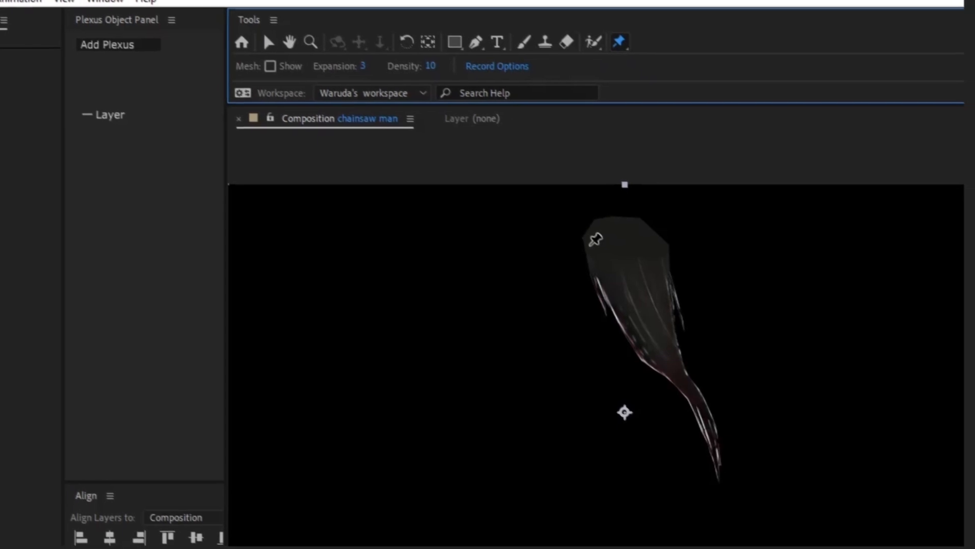
pyautogui.click(606, 218)
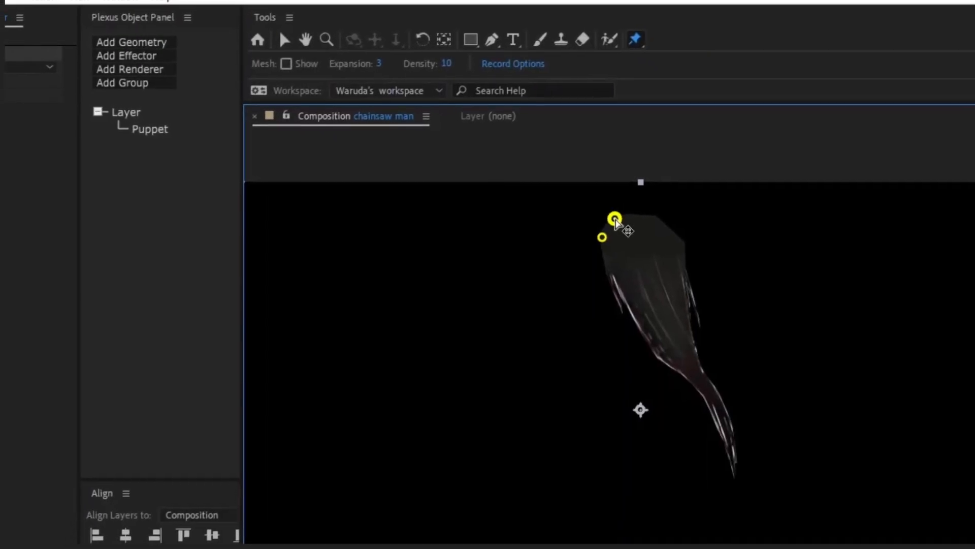
pyautogui.click(626, 214)
pyautogui.click(642, 214)
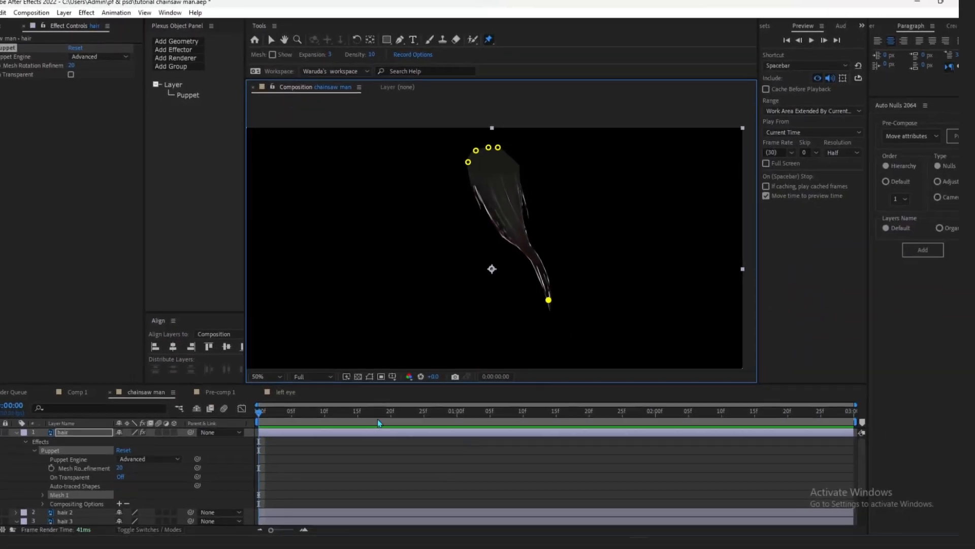
pyautogui.click(12, 426)
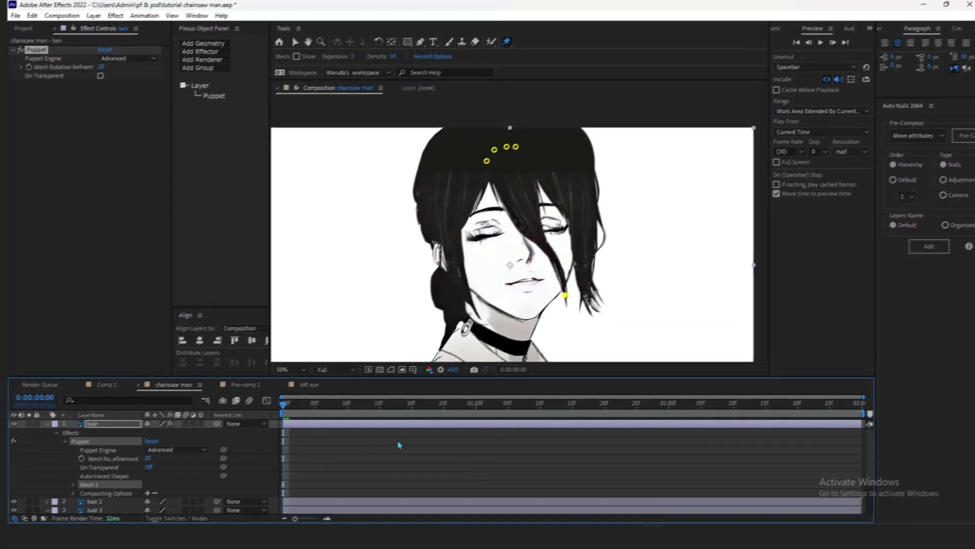
# Step: Swing the hair's tip pin across the chin at 0:00:01:00 and bring it back to the original side at 0:00:02:00
pyautogui.moveTo(338, 408); pyautogui.dragTo(457, 413)
pyautogui.moveTo(553, 290); pyautogui.dragTo(489, 310)
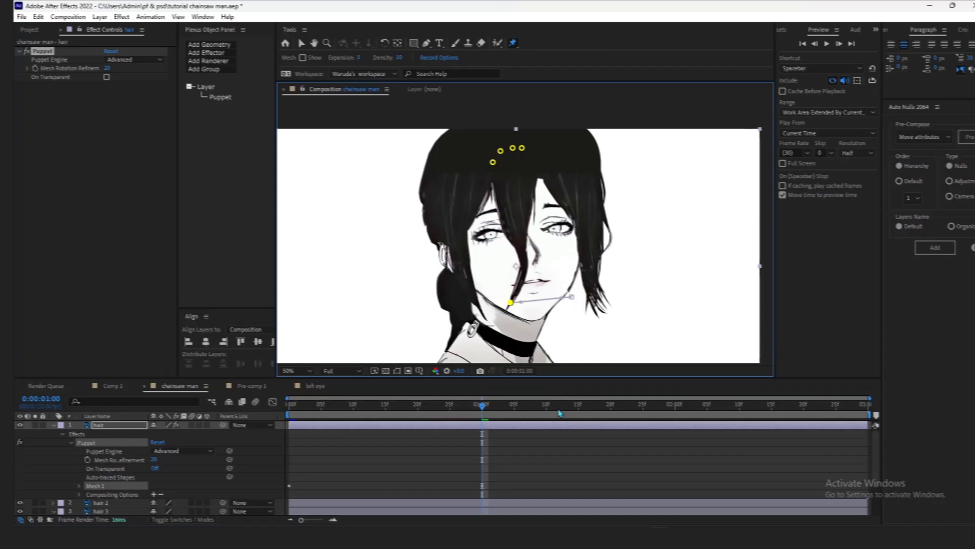
pyautogui.moveTo(558, 409); pyautogui.dragTo(675, 409)
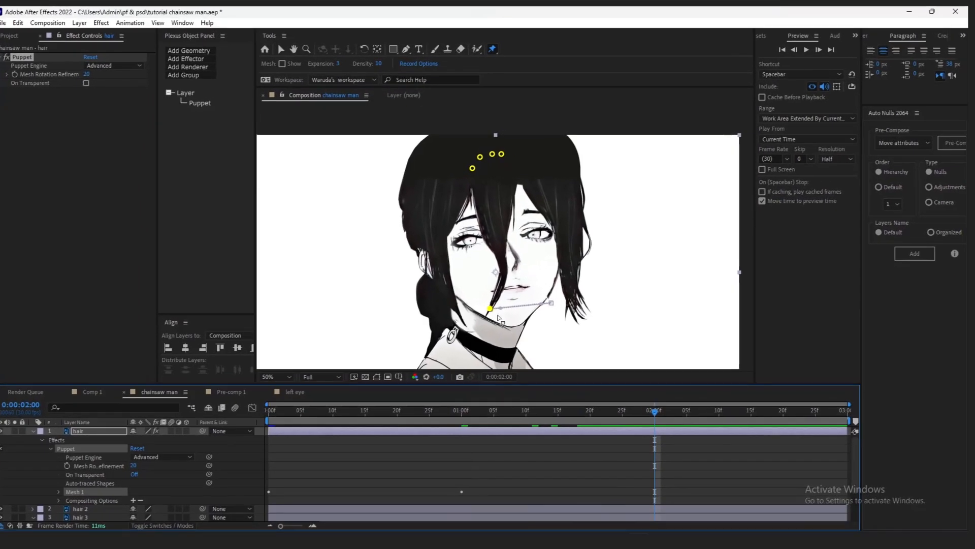
pyautogui.moveTo(507, 304); pyautogui.dragTo(569, 287)
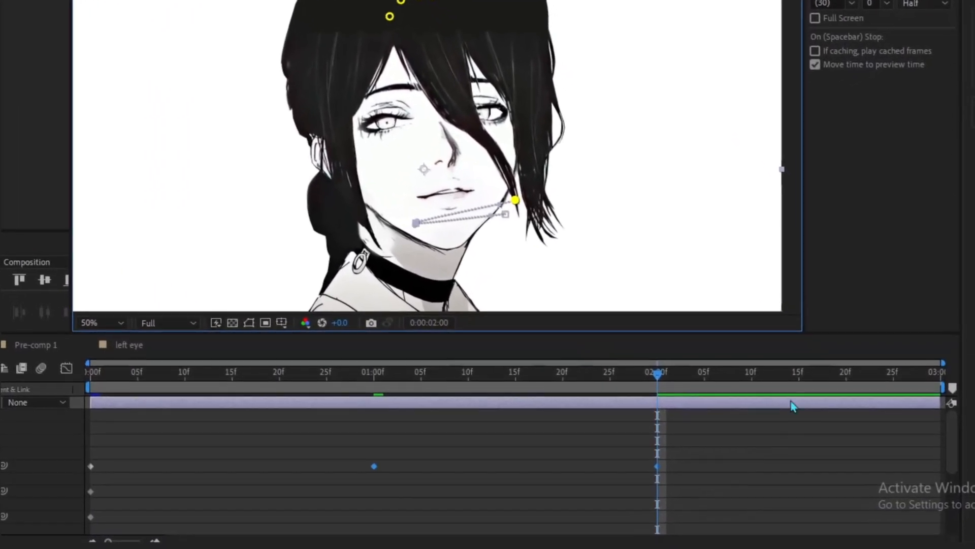
# Step: Copy the tip pin's starting keyframe to the last frame, 0:00:02:29, and play the hair movement from the beginning
pyautogui.moveTo(785, 379); pyautogui.dragTo(937, 382)
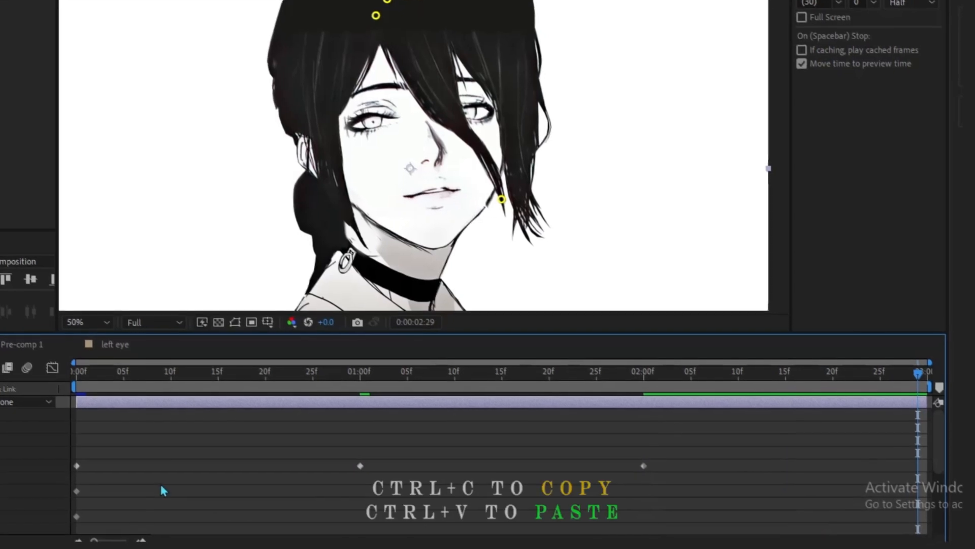
pyautogui.moveTo(139, 445); pyautogui.dragTo(85, 482)
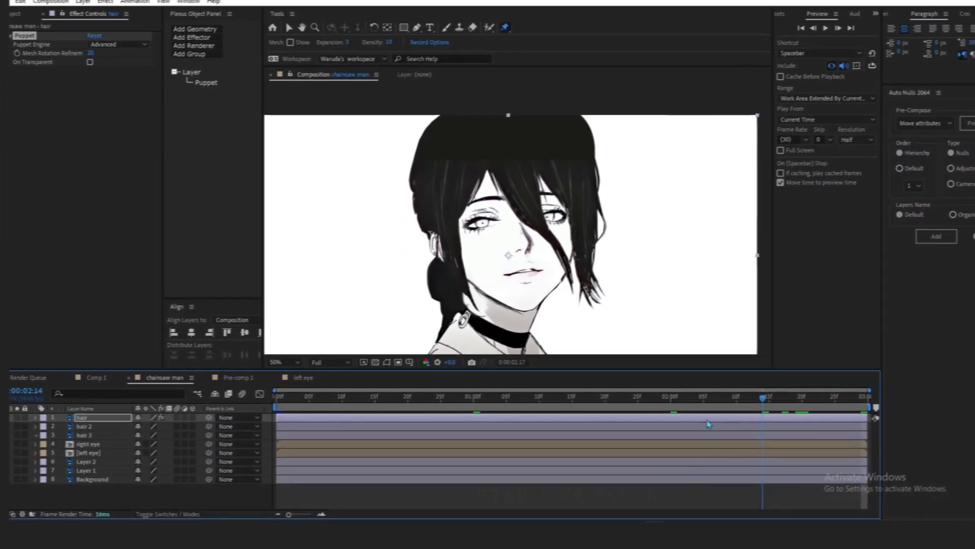
pyautogui.press('space')
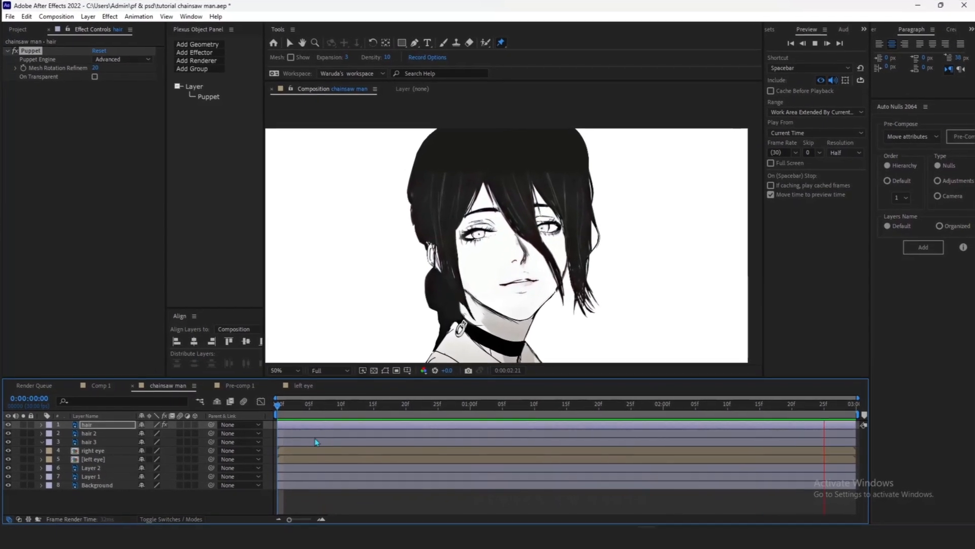
pyautogui.moveTo(316, 408); pyautogui.dragTo(287, 424)
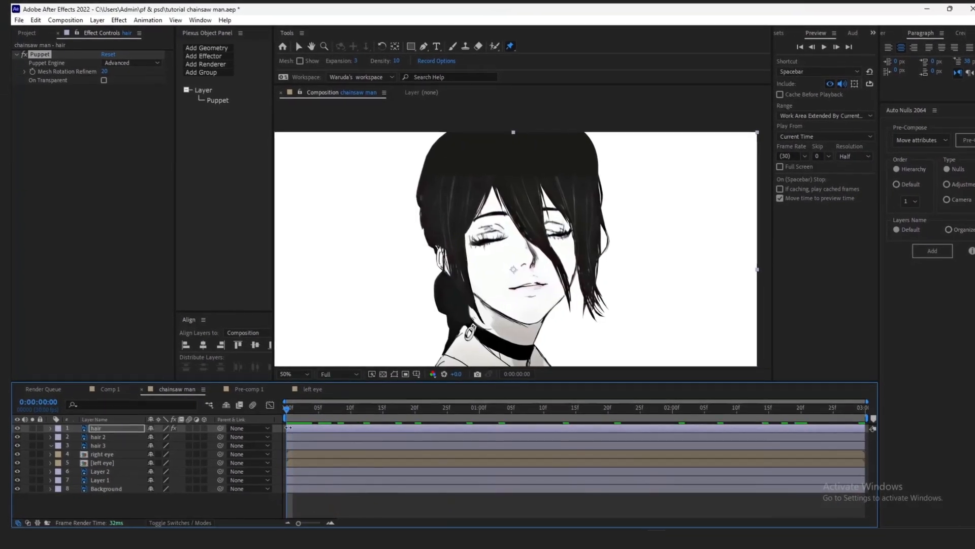
# Step: Solo the hair 2 layer, place three puppet pins along its top edge and one near the tip, and turn solo off
pyautogui.click(319, 434)
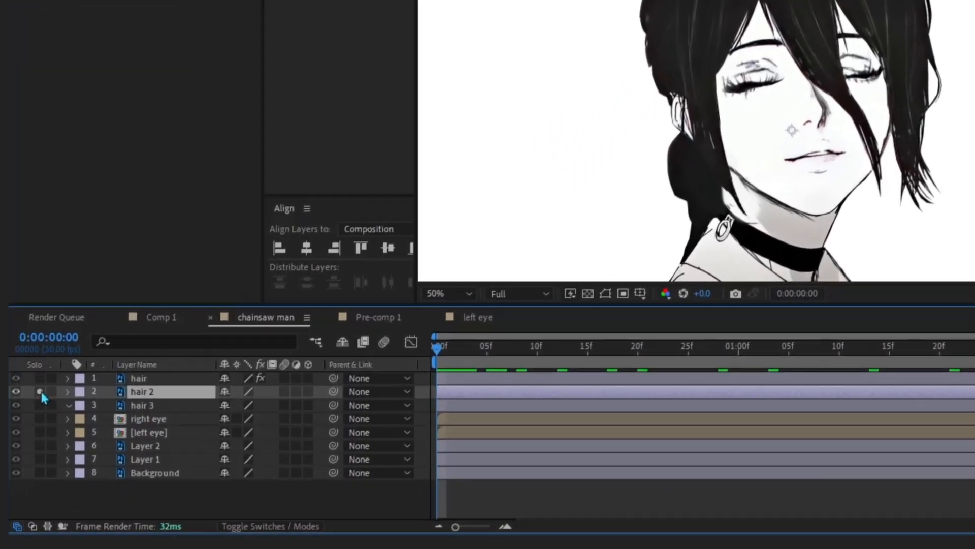
pyautogui.click(32, 437)
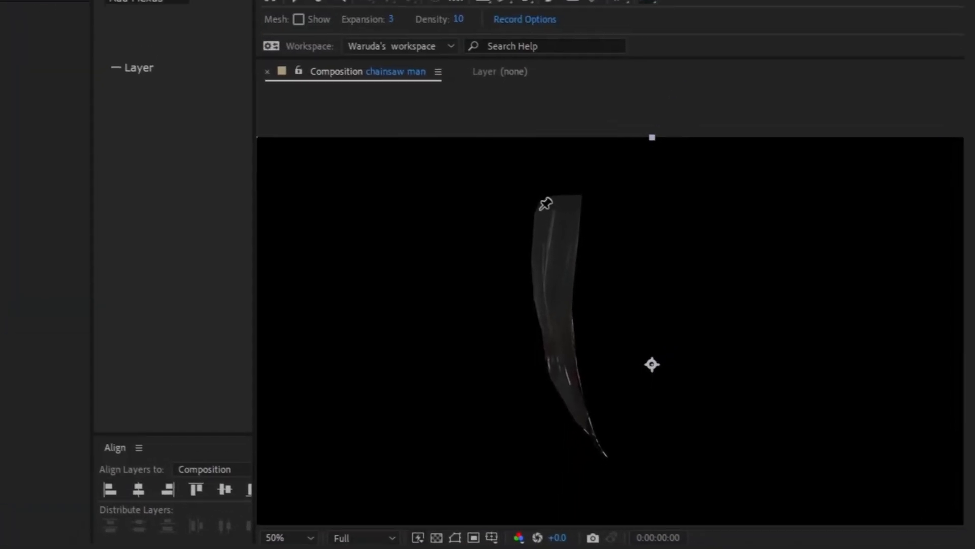
pyautogui.click(527, 261)
pyautogui.click(542, 252)
pyautogui.click(557, 247)
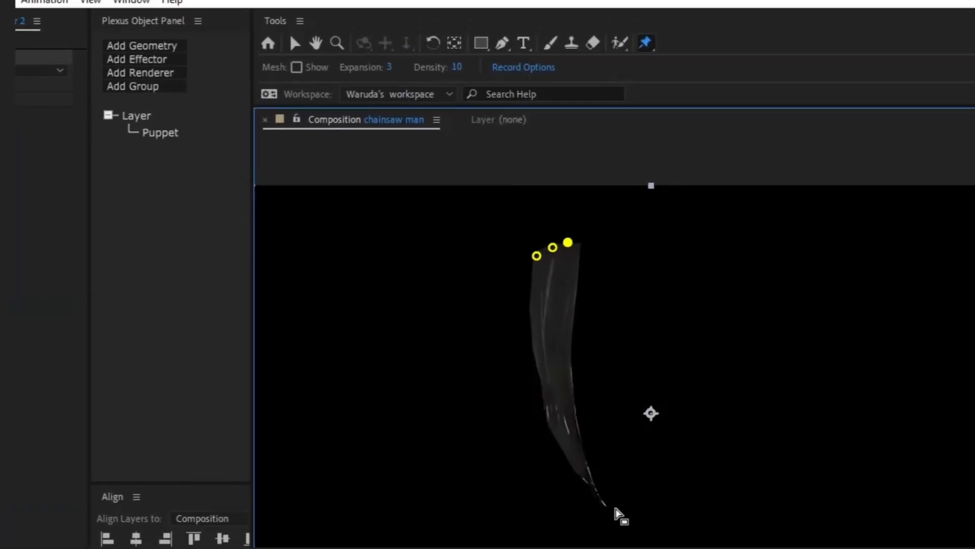
pyautogui.click(585, 496)
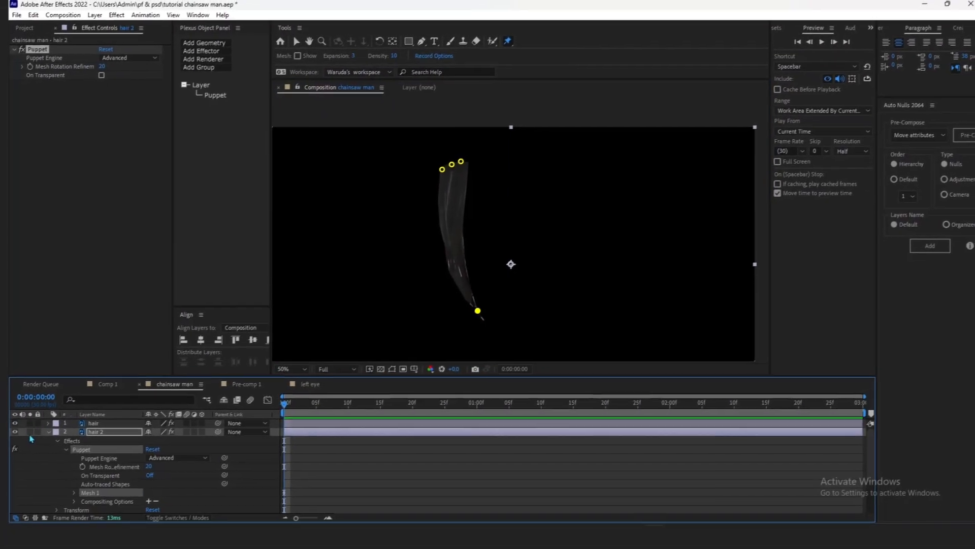
pyautogui.click(30, 433)
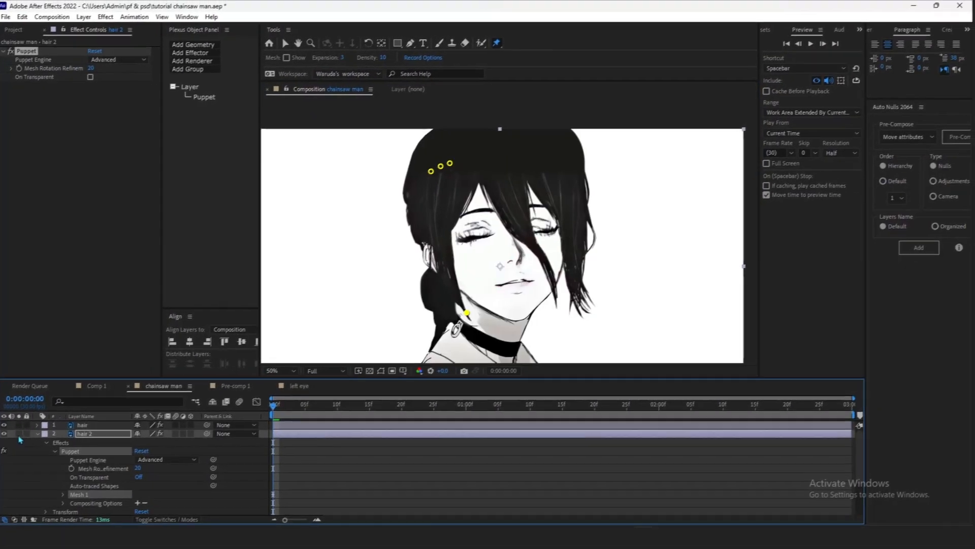
# Step: Swing the hair 2 tip pin across to the chin at 0:00:01:00 and bring it back to the original side at 0:00:01:28
pyautogui.click(470, 409)
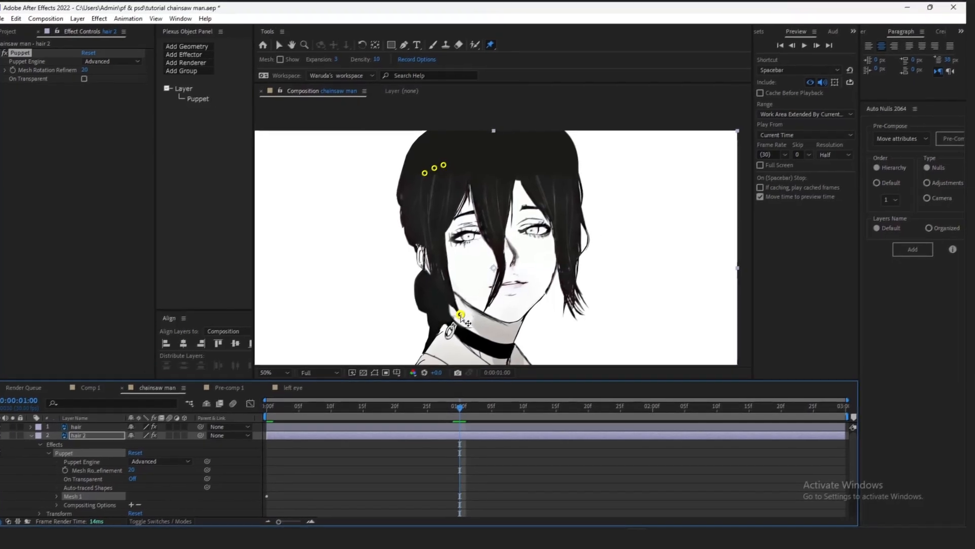
pyautogui.moveTo(460, 314); pyautogui.dragTo(521, 300)
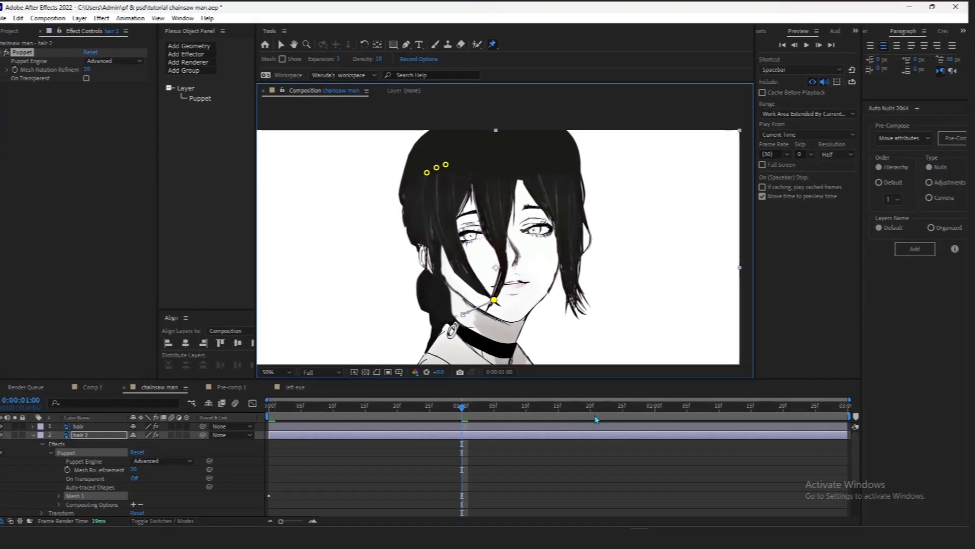
pyautogui.moveTo(604, 408); pyautogui.dragTo(642, 408)
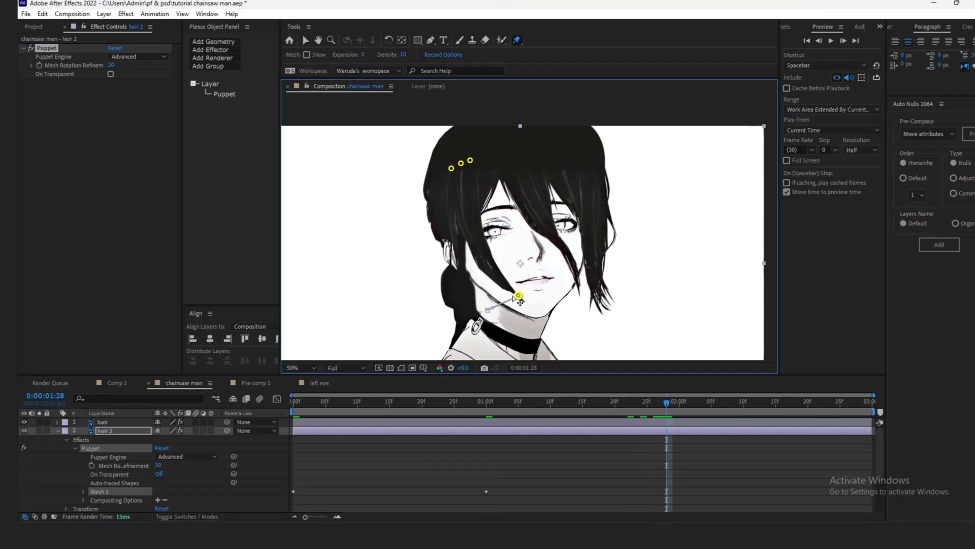
pyautogui.moveTo(518, 296); pyautogui.dragTo(458, 305)
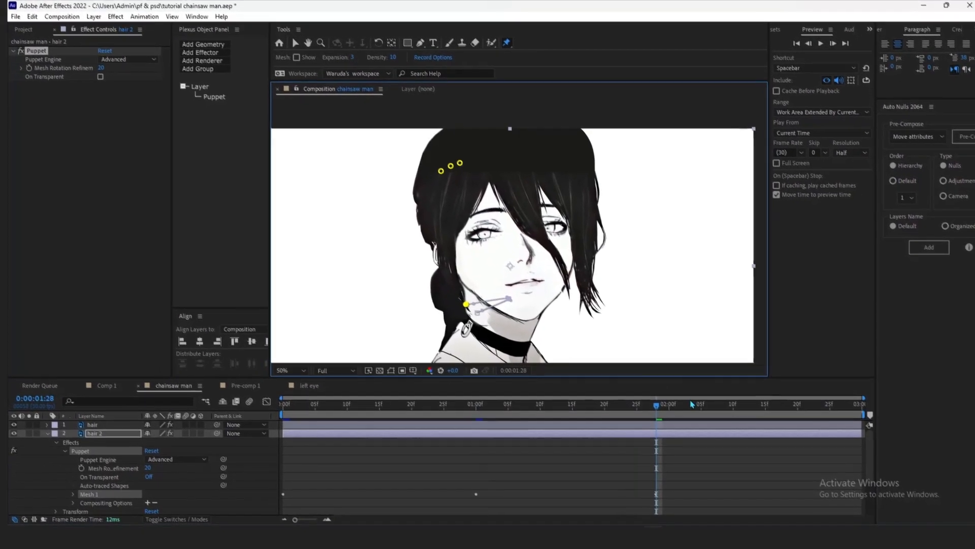
# Step: Copy the hair 2 tip pin's starting keyframe to the last frame, 0:00:02:29, and play the animation from the beginning
pyautogui.moveTo(696, 408); pyautogui.dragTo(859, 412)
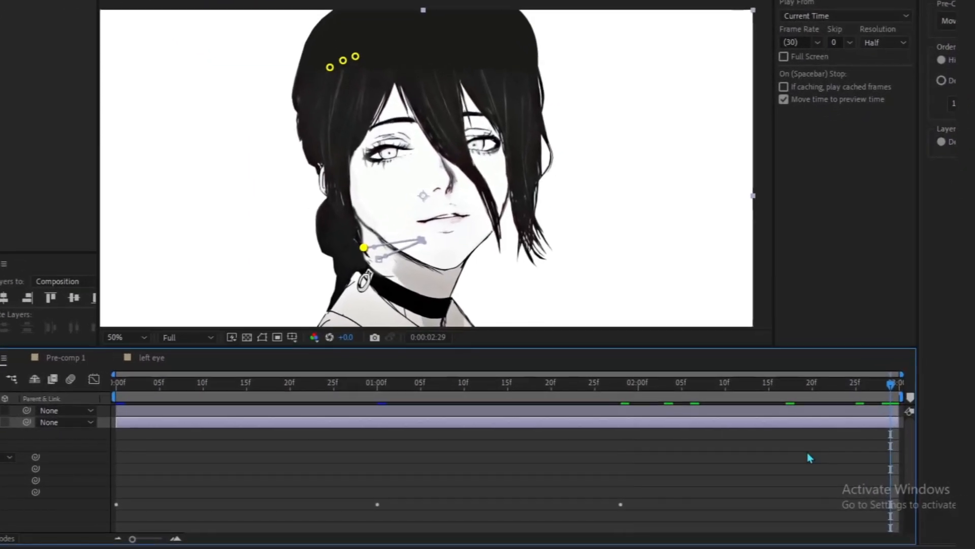
pyautogui.press('u')
pyautogui.moveTo(148, 475); pyautogui.dragTo(82, 491)
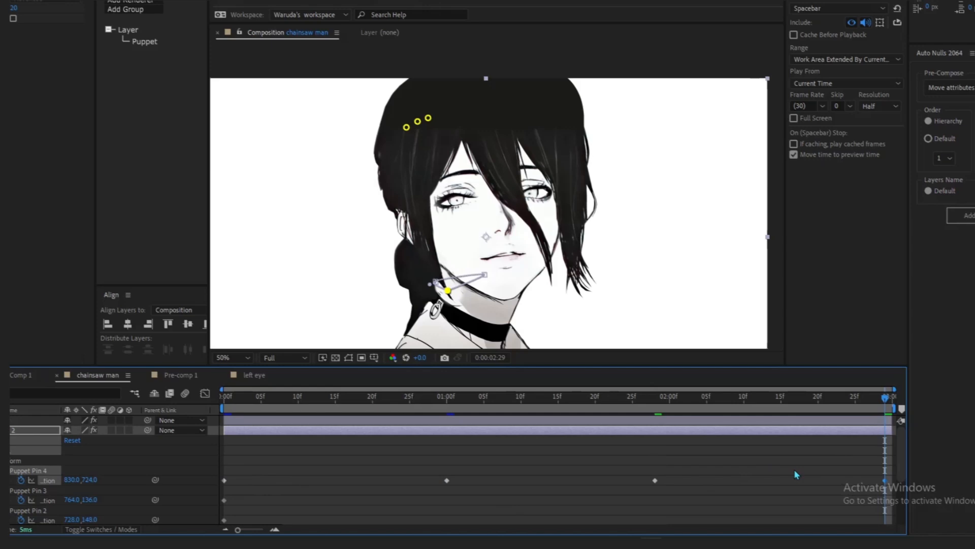
pyautogui.press('u')
pyautogui.moveTo(862, 399); pyautogui.dragTo(412, 431)
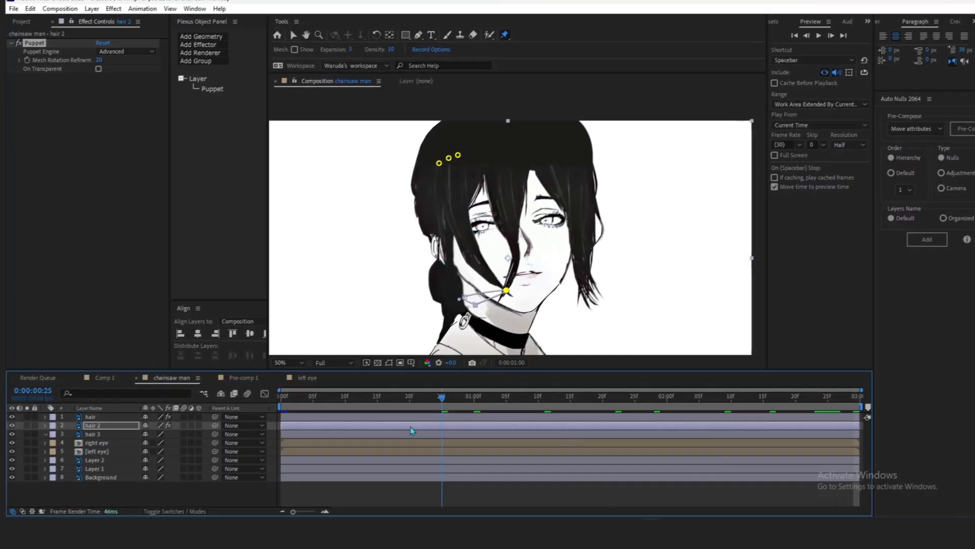
pyautogui.press('space')
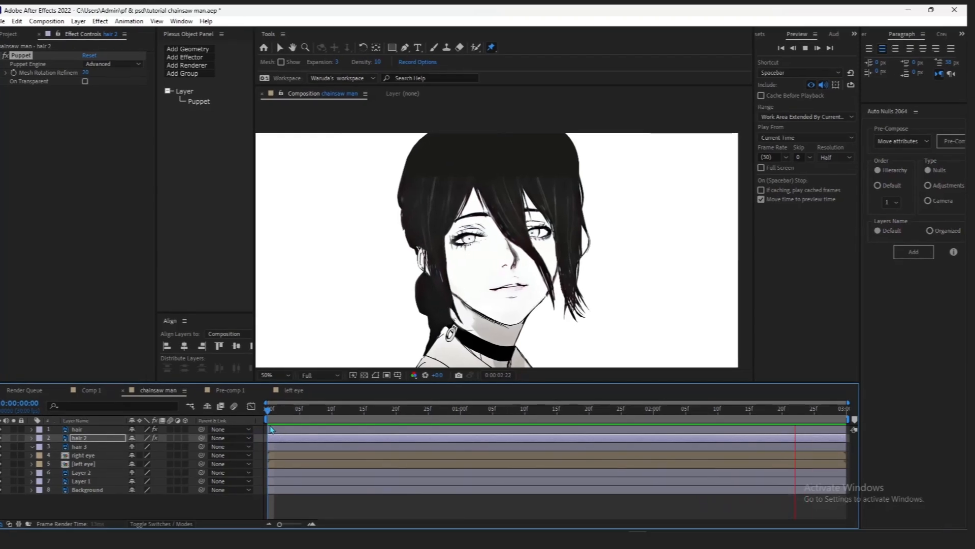
pyautogui.click(282, 419)
# Step: Solo the hair 3 layer, place five puppet pins along its top edge and one near the tip, and turn solo off
pyautogui.click(286, 437)
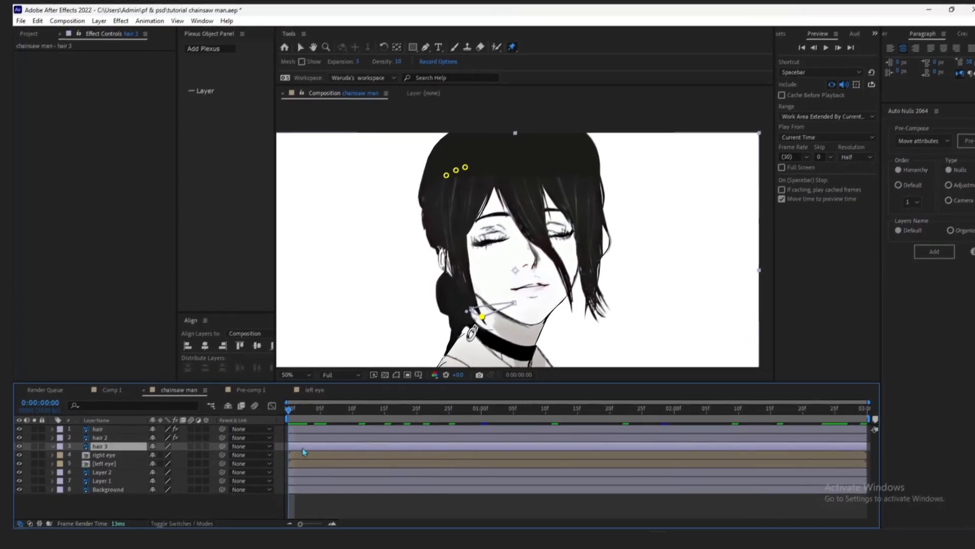
pyautogui.click(19, 436)
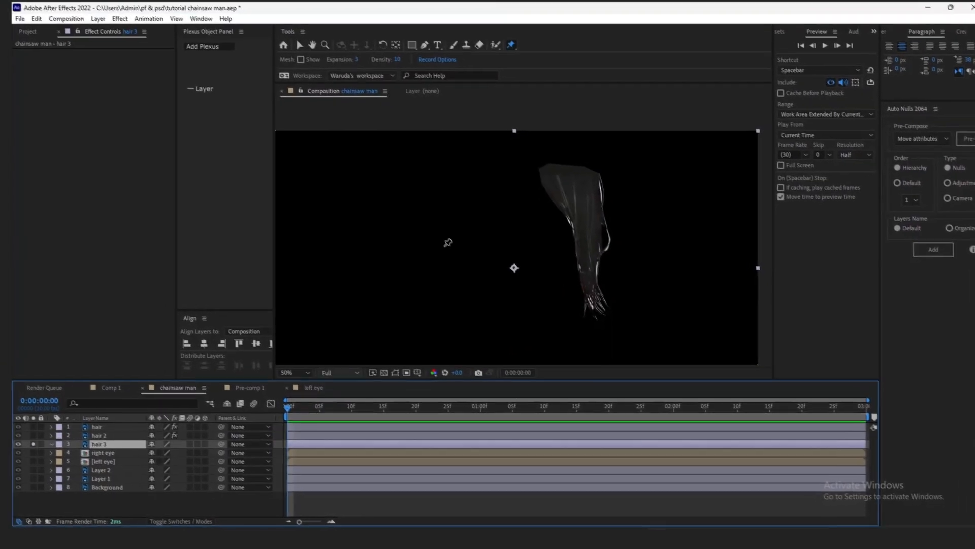
pyautogui.click(530, 179)
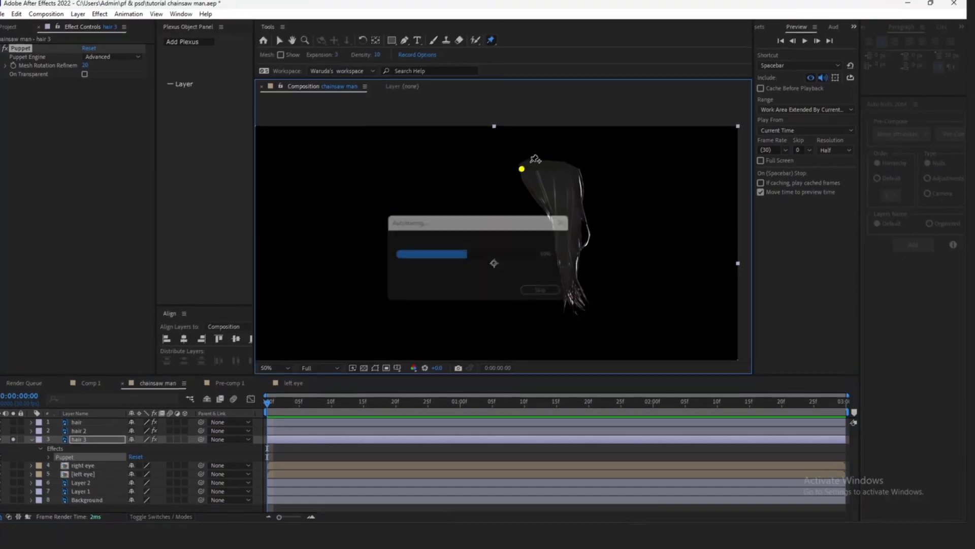
pyautogui.click(537, 170)
pyautogui.click(553, 170)
pyautogui.click(567, 174)
pyautogui.click(584, 179)
pyautogui.click(580, 309)
pyautogui.click(21, 449)
# Step: Swing the hair 3 tip pin toward the chin at about 0:00:01:00, return it at about 0:00:02:00, and play the result
pyautogui.moveTo(580, 309); pyautogui.dragTo(535, 310)
pyautogui.moveTo(465, 411); pyautogui.dragTo(658, 413)
pyautogui.moveTo(533, 307); pyautogui.dragTo(577, 306)
pyautogui.moveTo(658, 411); pyautogui.dragTo(293, 442)
pyautogui.click(36, 448)
pyautogui.press('space')
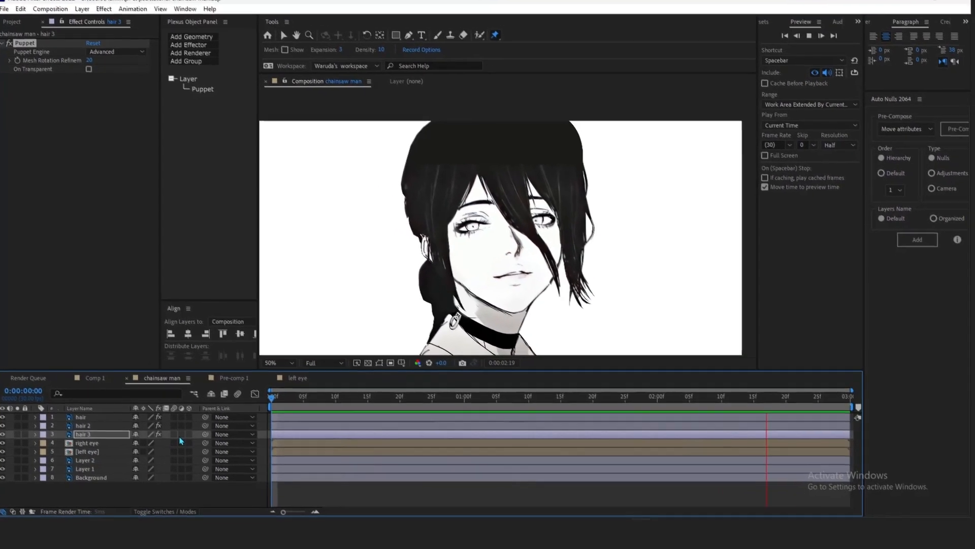
pyautogui.press('space')
# Step: Open the right eye's pre-composition and copy the upper lid's closed-eye keyframes from the first frame to 0:00:01:25
pyautogui.doubleClick(339, 451)
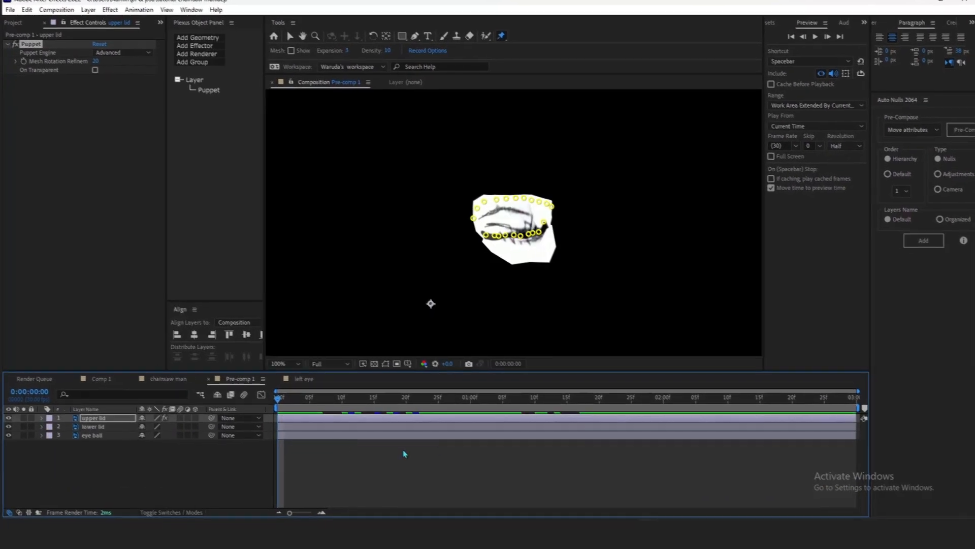
pyautogui.press('u')
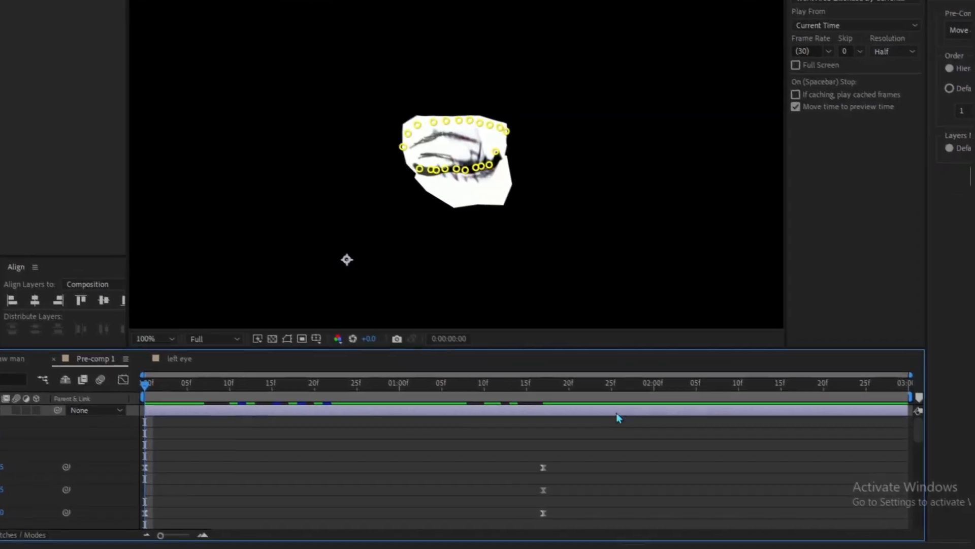
pyautogui.click(627, 405)
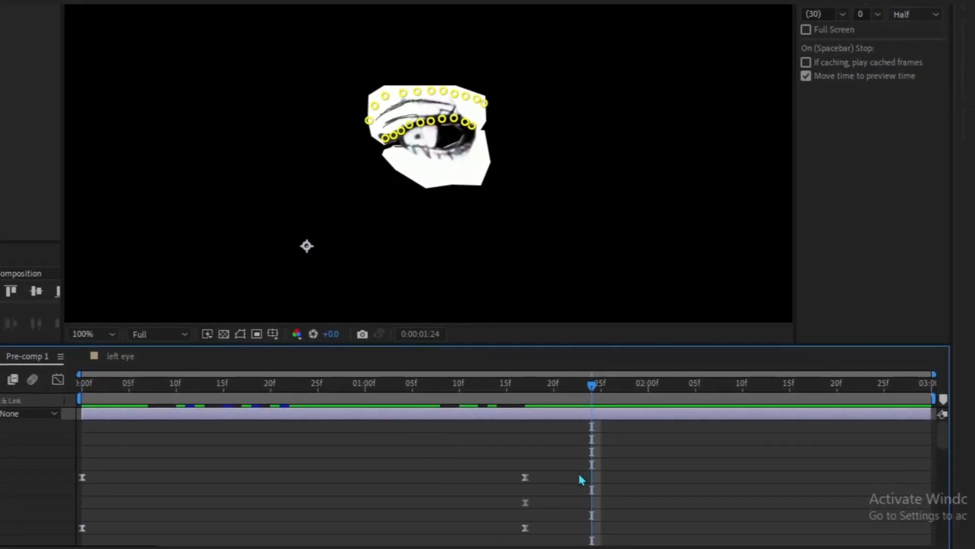
pyautogui.moveTo(582, 480); pyautogui.dragTo(74, 531)
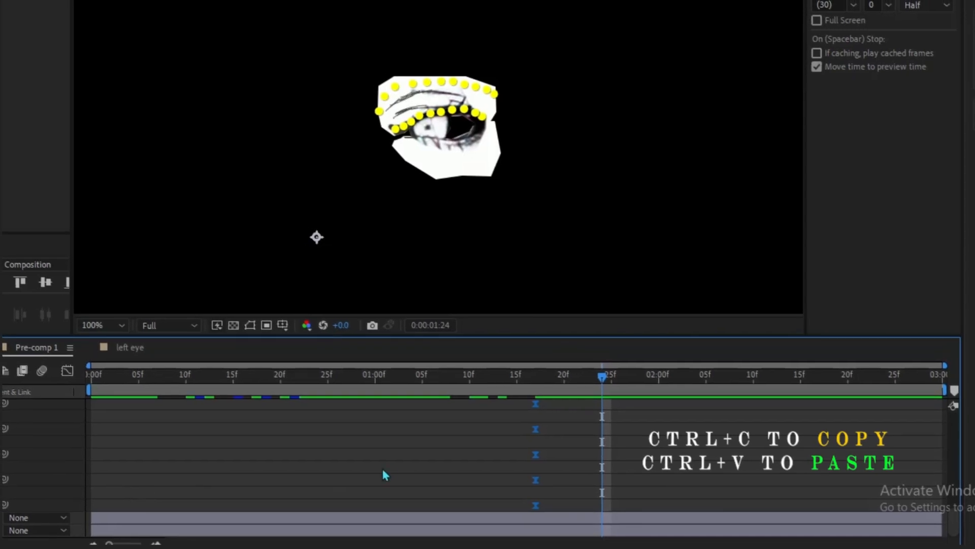
pyautogui.click(604, 377)
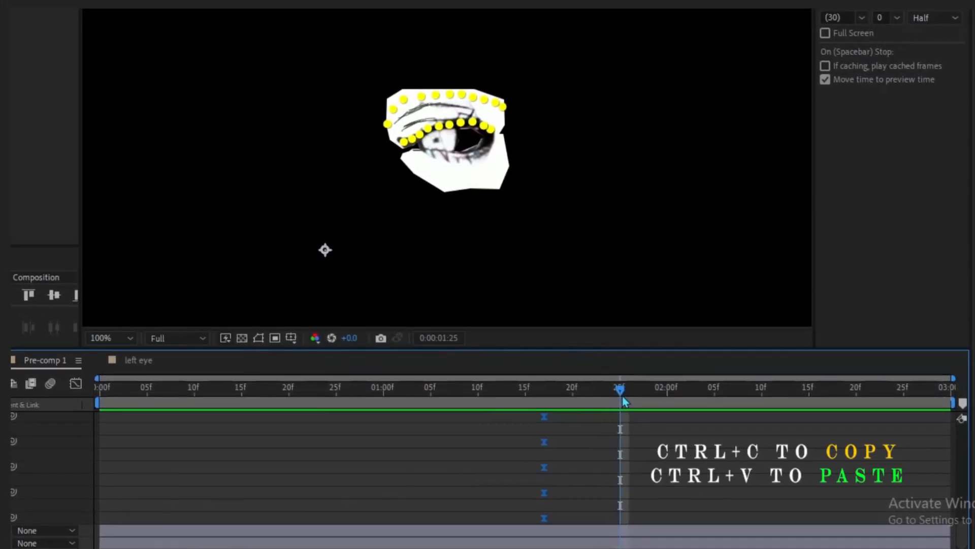
pyautogui.hotkey('ctrl', 'v')
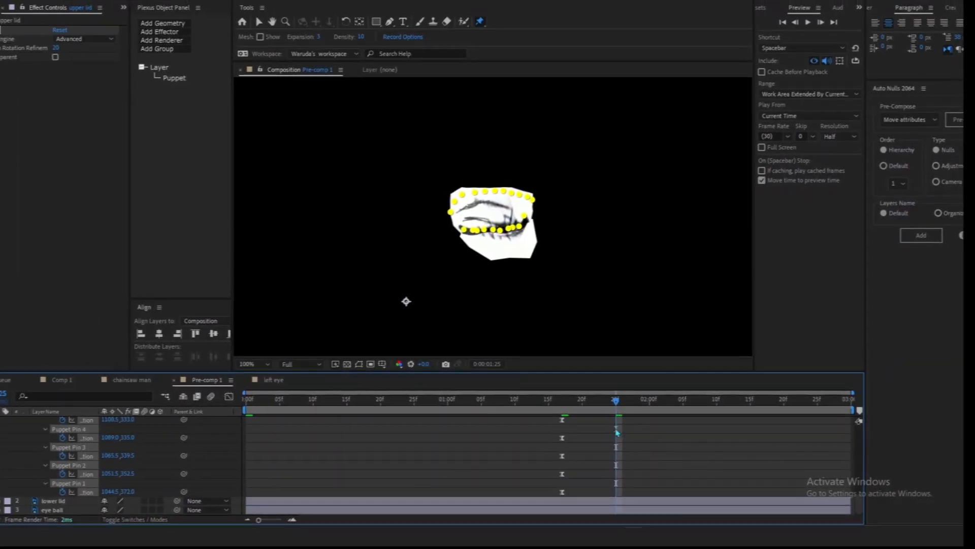
pyautogui.scroll(3, 617, 432)
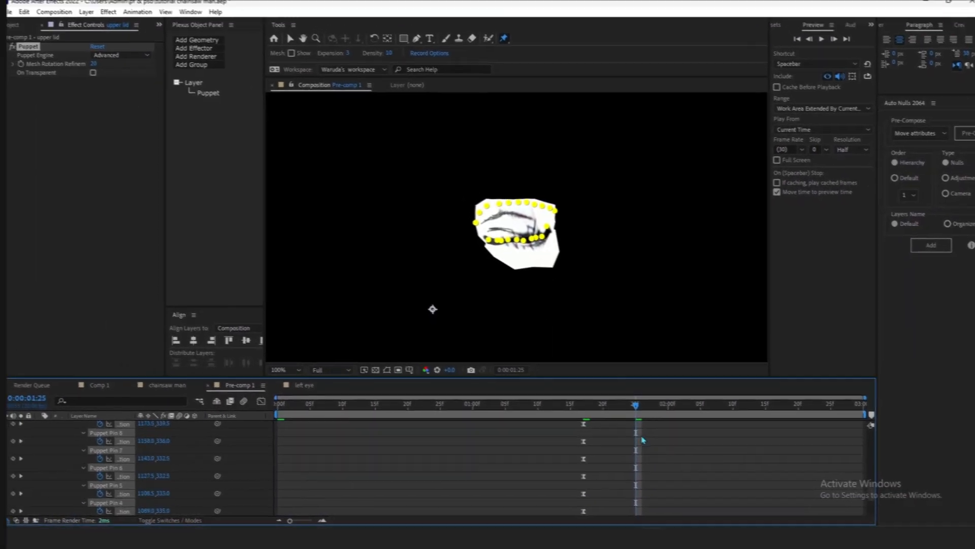
# Step: Check the right eye's lid movement toward the end of the timeline and play it from the beginning
pyautogui.moveTo(623, 401); pyautogui.dragTo(832, 432)
pyautogui.moveTo(547, 450); pyautogui.dragTo(211, 435)
pyautogui.press('space')
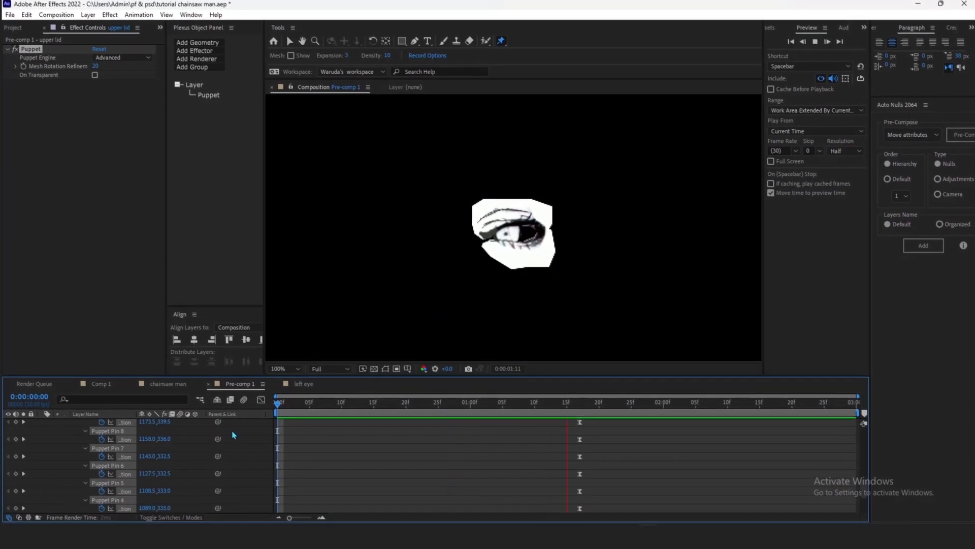
pyautogui.press('space')
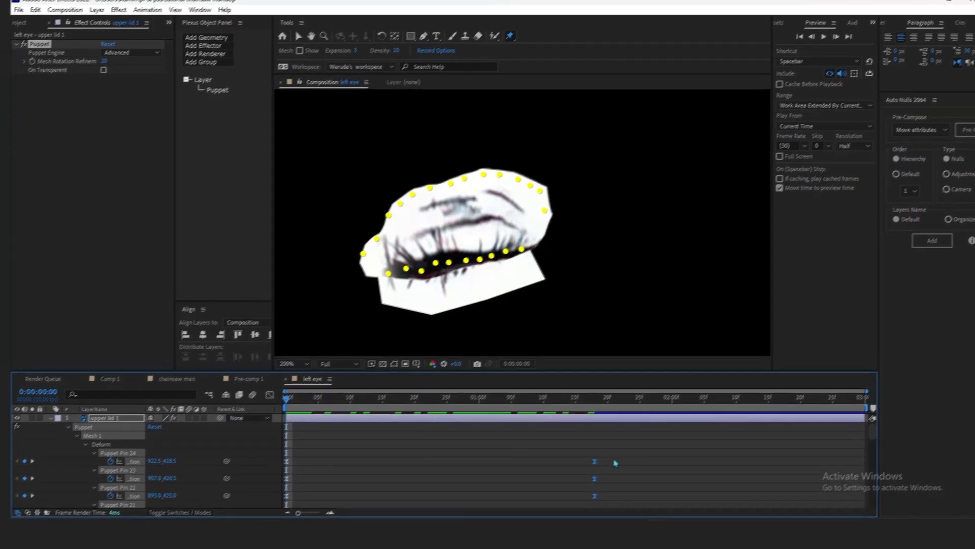
# Step: Copy the left eye's closed upper-lid keyframes to 0:00:01:25 and its open-lid keyframes to 0:00:02:29, and preview the movement
pyautogui.moveTo(617, 455); pyautogui.dragTo(285, 514)
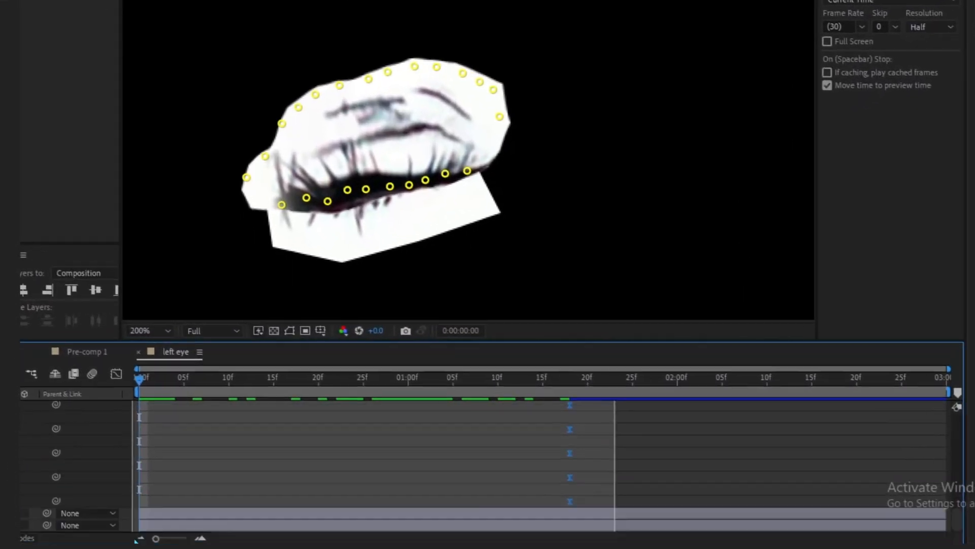
pyautogui.moveTo(135, 540); pyautogui.dragTo(134, 540)
pyautogui.moveTo(641, 380); pyautogui.dragTo(607, 397)
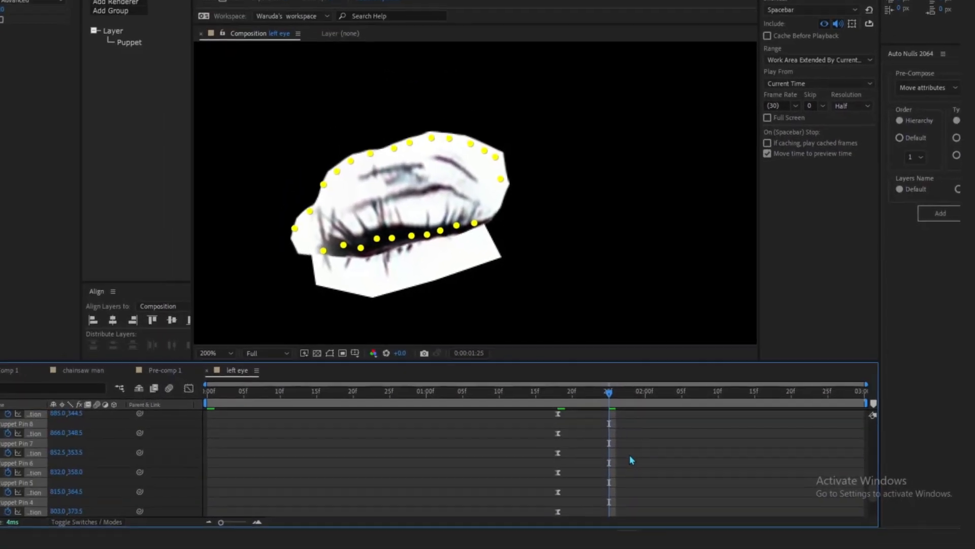
pyautogui.scroll(3, 629, 455)
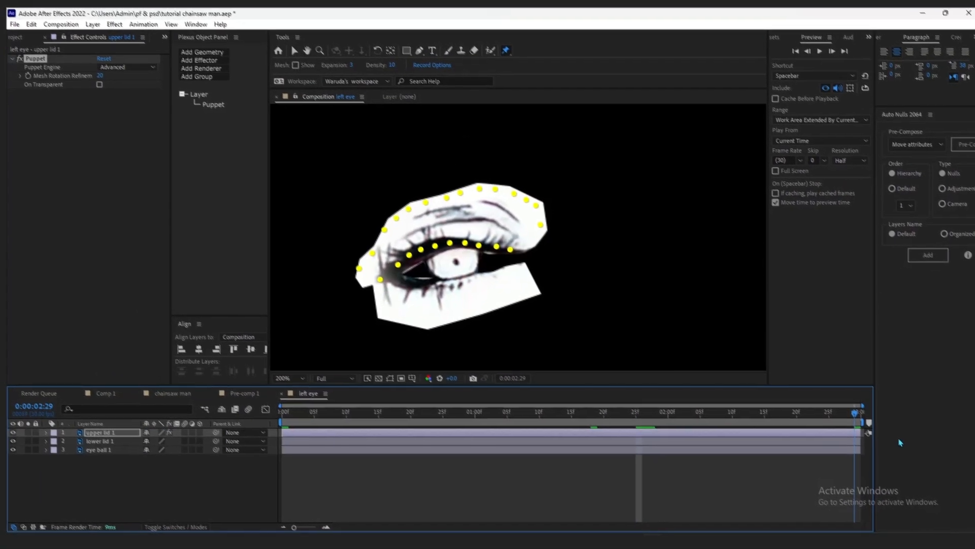
pyautogui.press('space')
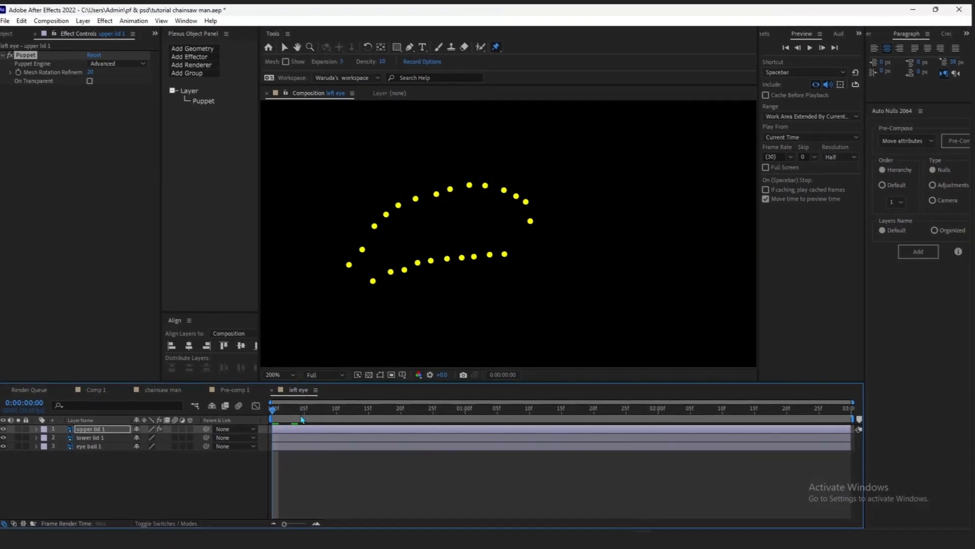
pyautogui.click(301, 417)
# Step: Return to the chainsaw man composition and play the combined eye and hair animation from the beginning
pyautogui.click(163, 390)
pyautogui.moveTo(299, 417); pyautogui.dragTo(262, 422)
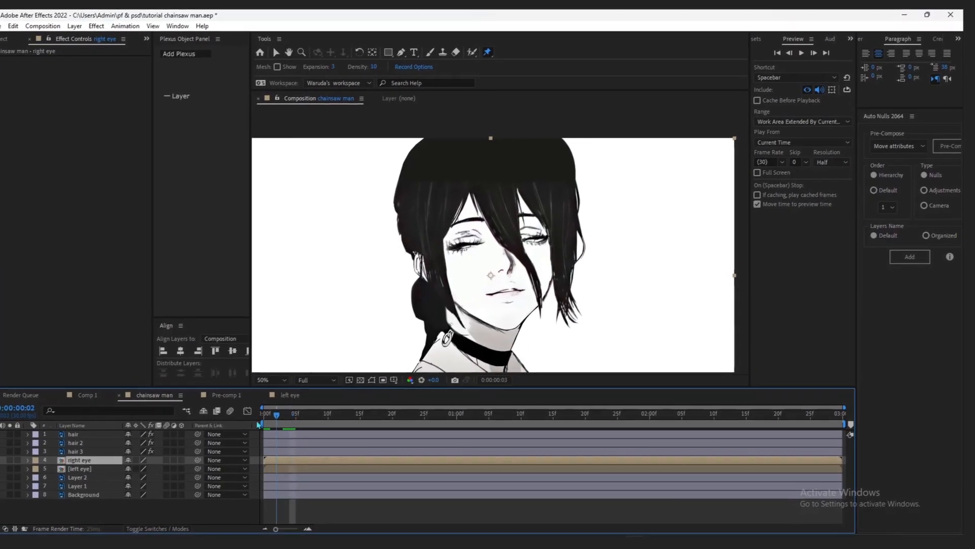
pyautogui.press('space')
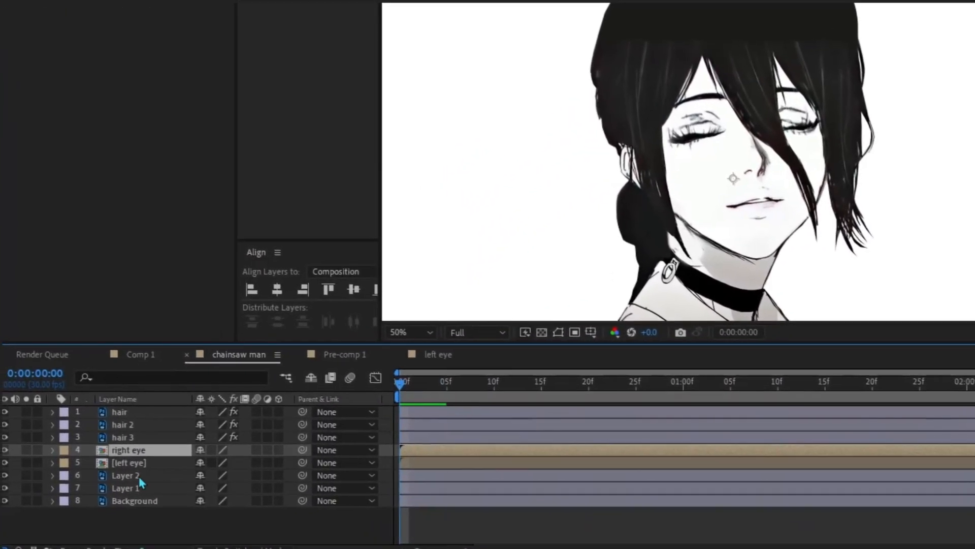
# Step: Pre-compose the three hair layers, both eye layers and Layer 2 together into one head composition
pyautogui.click(140, 477)
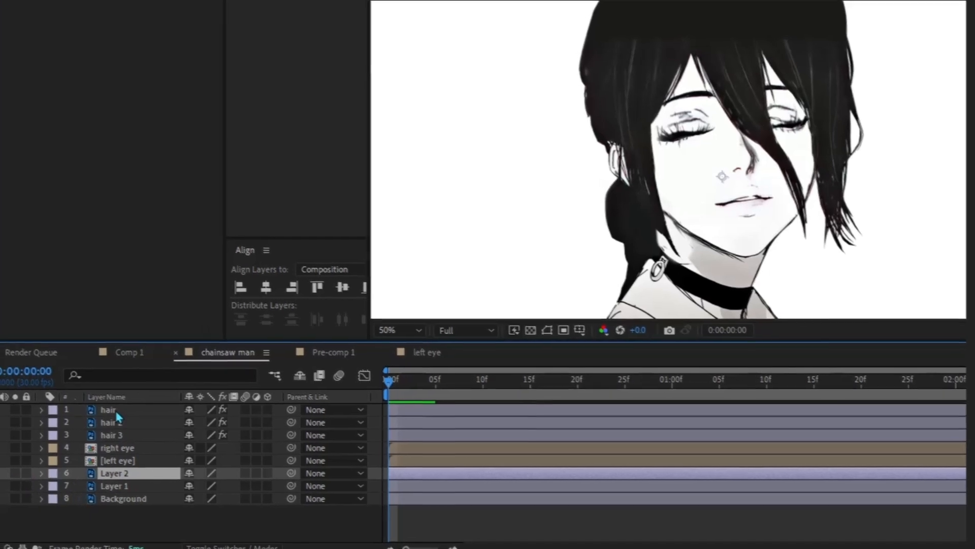
pyautogui.keyDown('ctrl'); pyautogui.click(117, 460); pyautogui.keyUp('ctrl')
pyautogui.rightClick(125, 460)
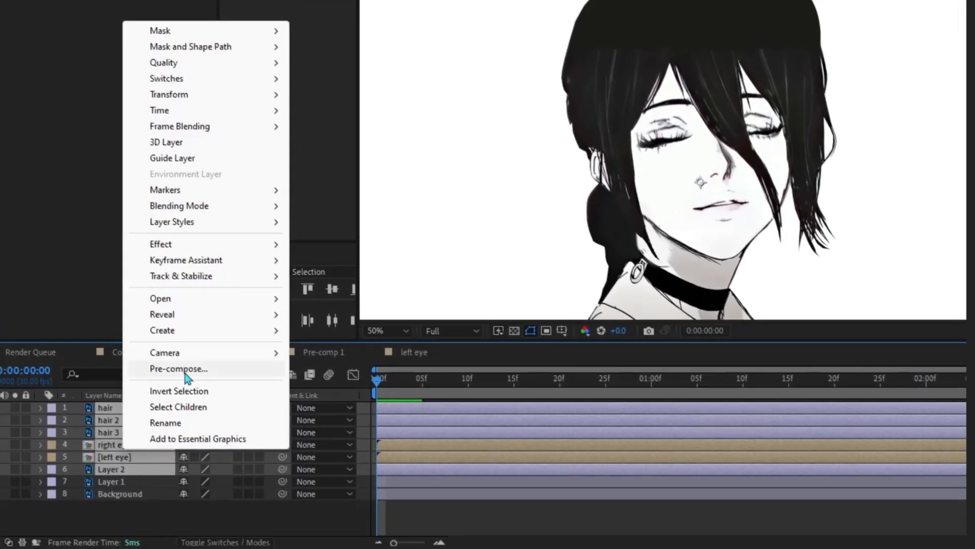
pyautogui.click(179, 369)
pyautogui.press('Return')
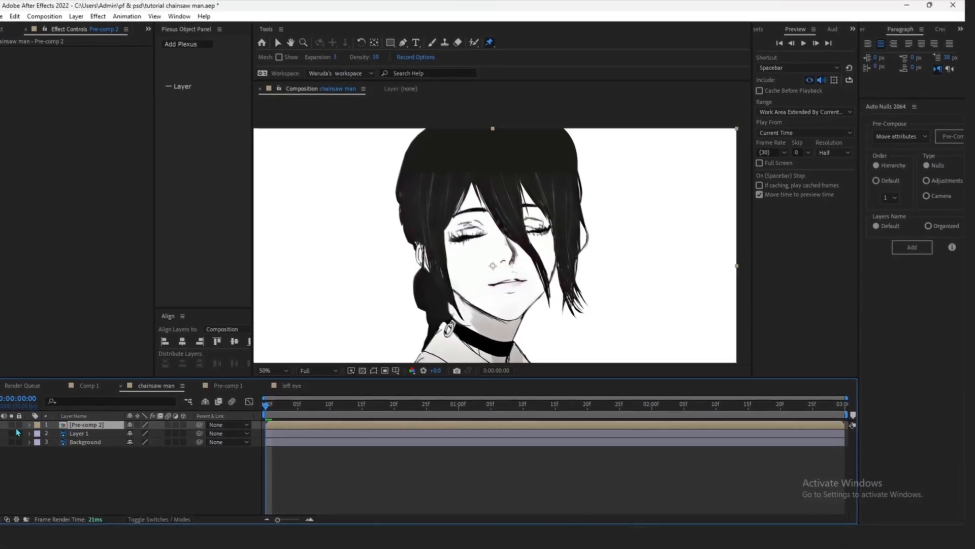
# Step: Solo the new head pre-composition, scrub through its movement and turn solo off
pyautogui.click(12, 425)
pyautogui.moveTo(298, 406); pyautogui.dragTo(218, 437)
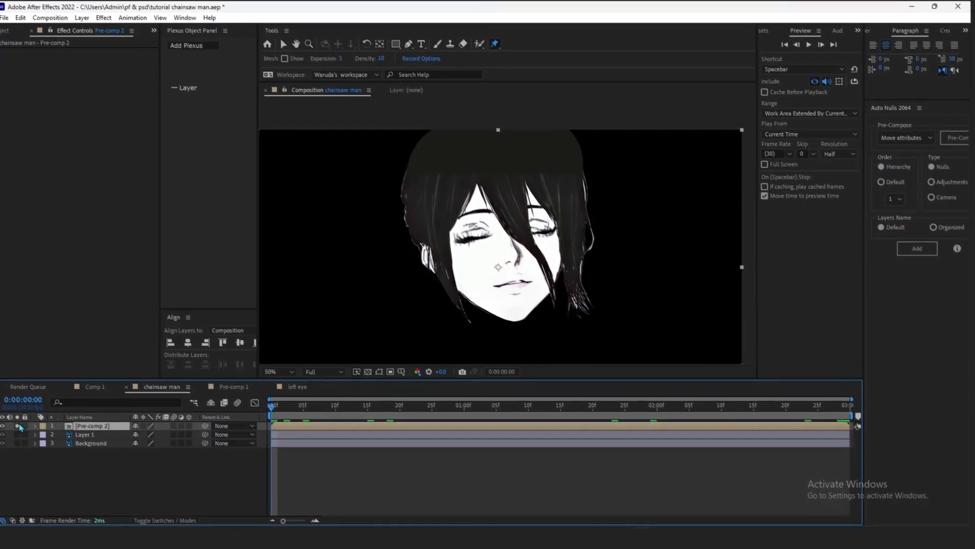
pyautogui.click(18, 426)
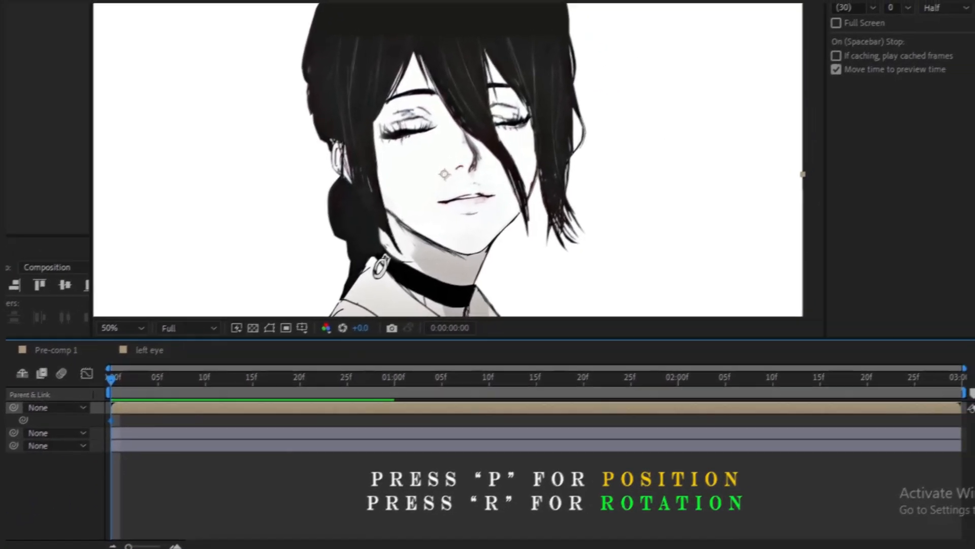
# Step: Keyframe the head pre-composition's Position and Rotation at the first frame, with vertical position 576 and rotation 7°
pyautogui.hotkey('shift', 'r')
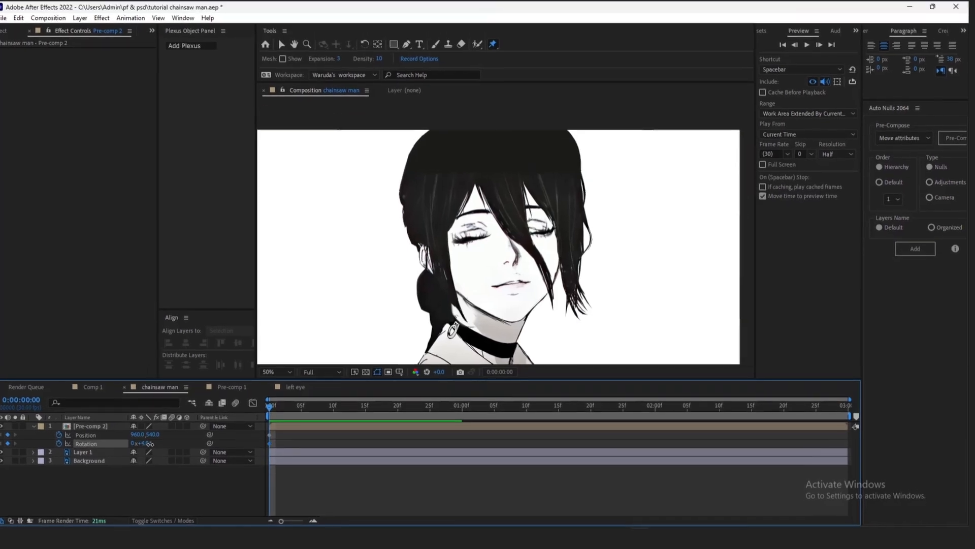
pyautogui.moveTo(158, 448); pyautogui.dragTo(198, 428)
pyautogui.click(163, 446)
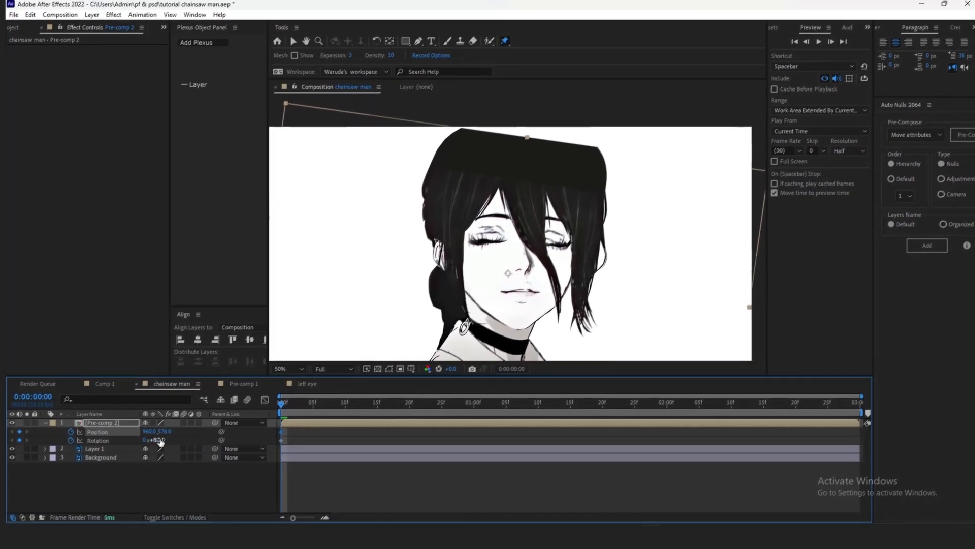
pyautogui.write('7')
pyautogui.press('Return')
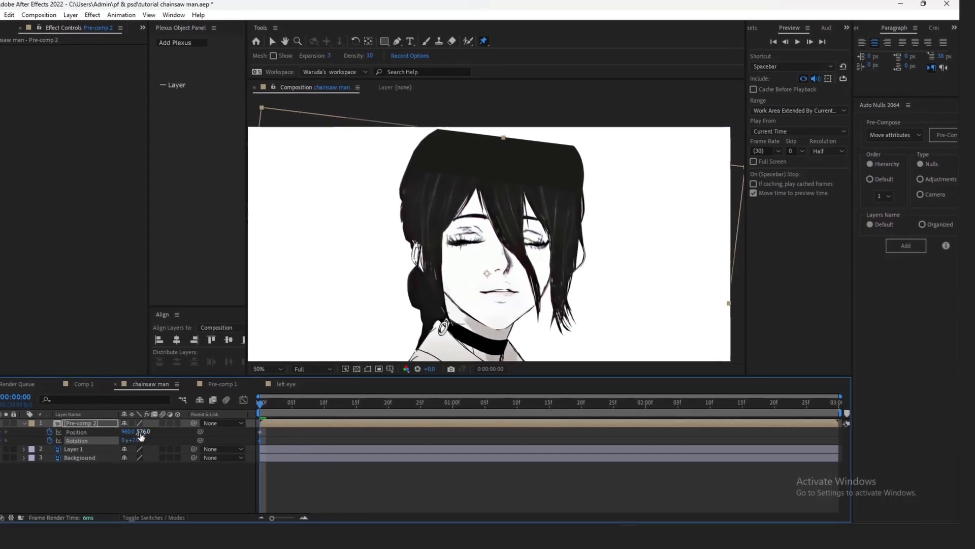
# Step: Set the head pre-composition's first-frame position to 948, 561, and keyframe rotation 0° and position 960, 540 at 0:00:01:17
pyautogui.moveTo(178, 432); pyautogui.dragTo(171, 432)
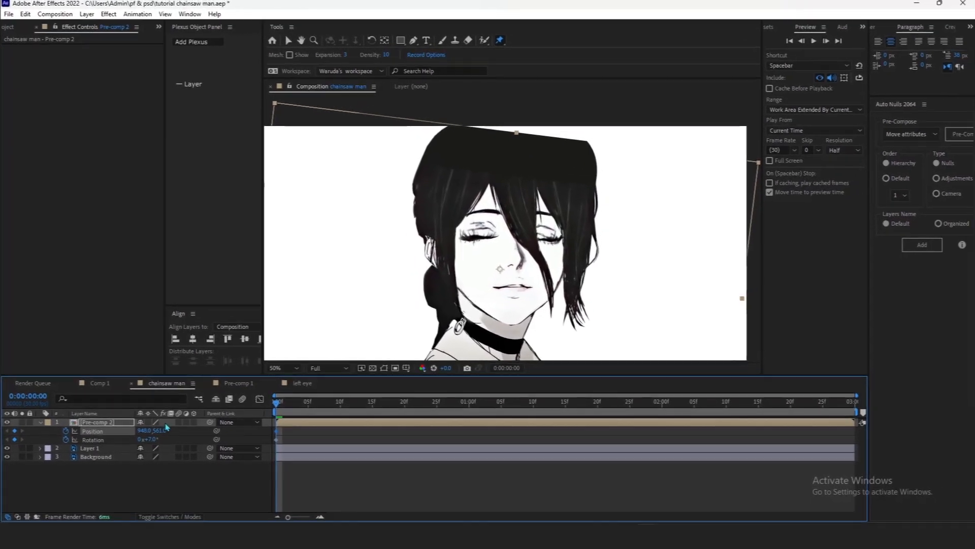
pyautogui.press('space')
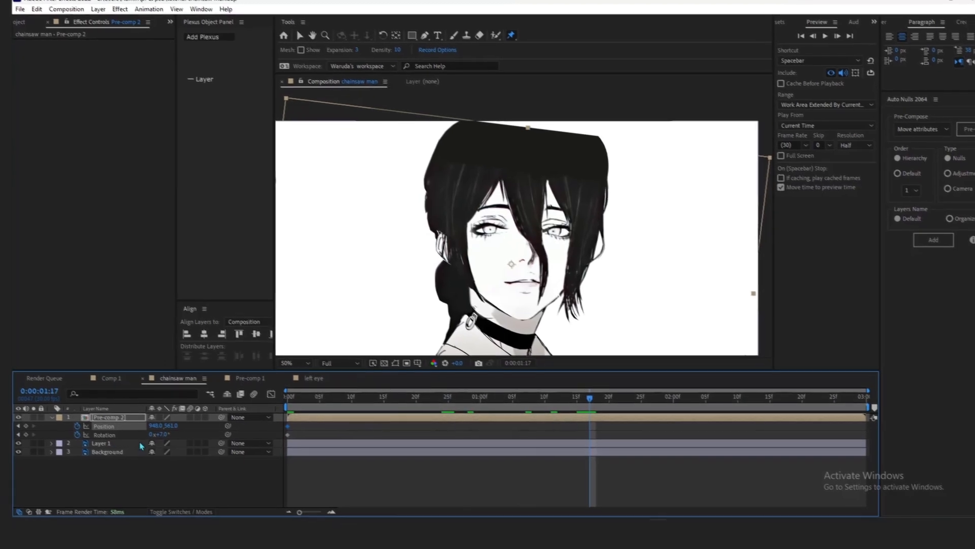
pyautogui.click(151, 439)
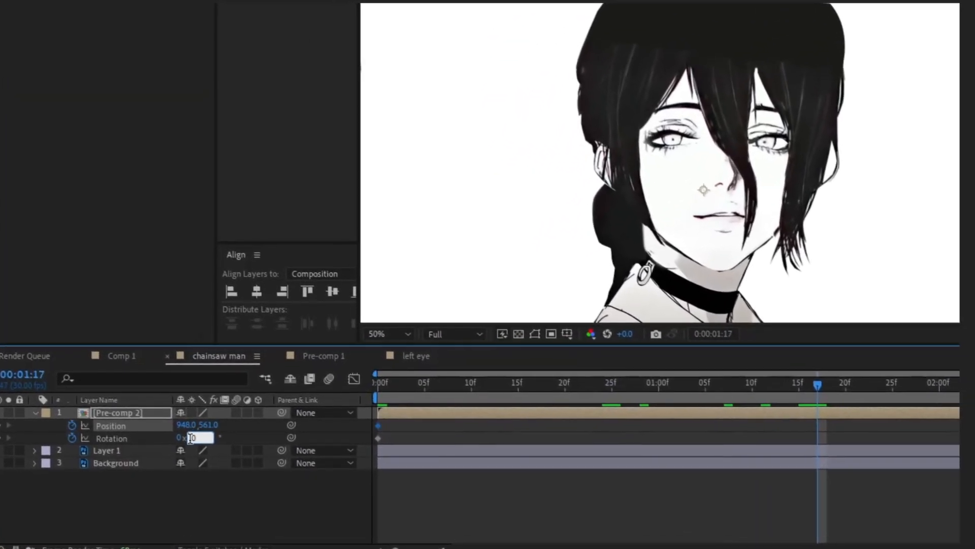
pyautogui.write('0')
pyautogui.press('Return')
pyautogui.click(211, 428)
pyautogui.write('540')
pyautogui.click(207, 416)
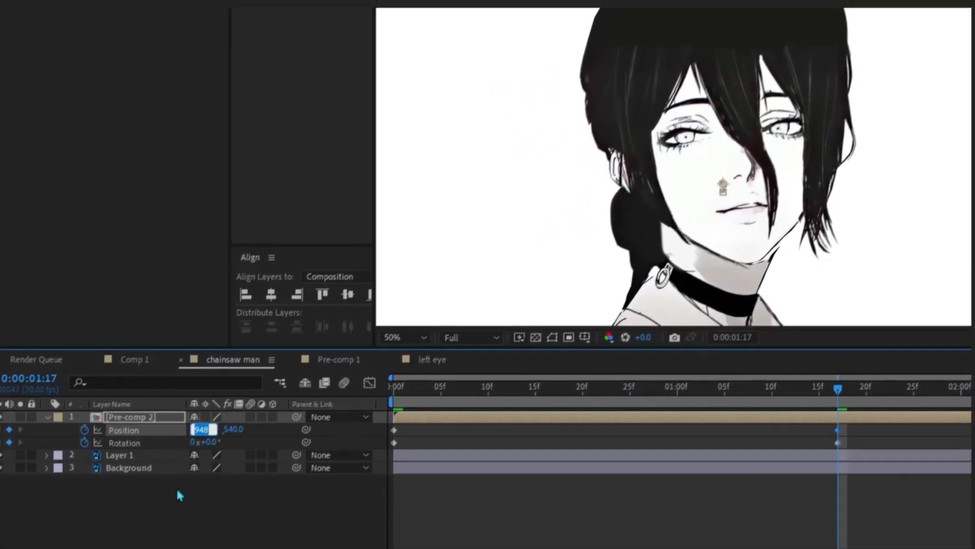
pyautogui.write('960')
pyautogui.press('Return')
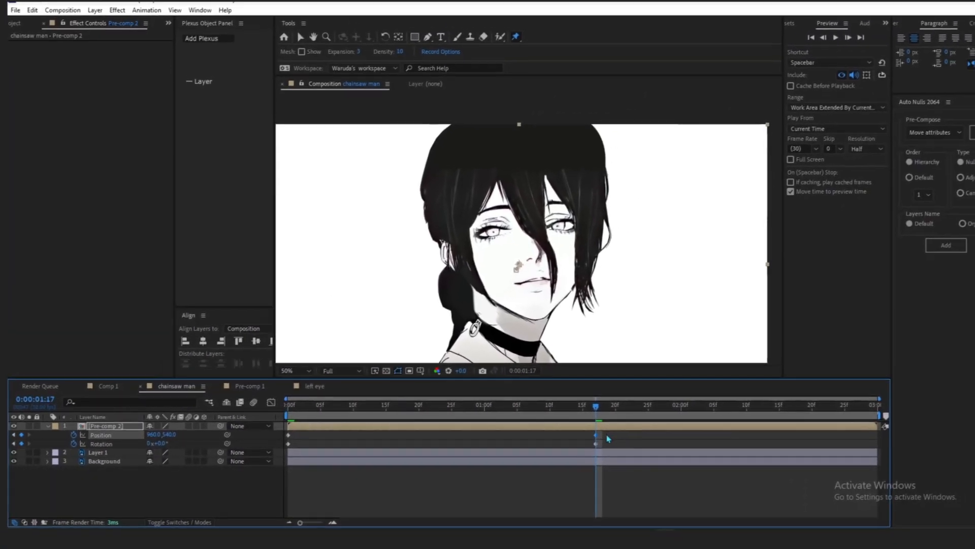
# Step: Easy-ease all of the head's Position and Rotation keyframes and move the second pair to 0:00:01:20
pyautogui.moveTo(608, 434); pyautogui.dragTo(284, 449)
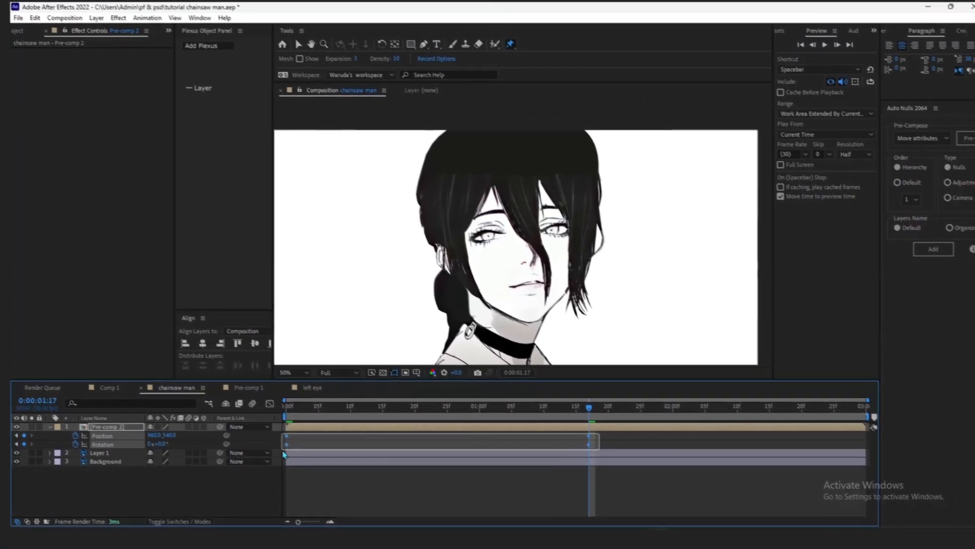
pyautogui.press('F9')
pyautogui.moveTo(586, 431); pyautogui.dragTo(610, 437)
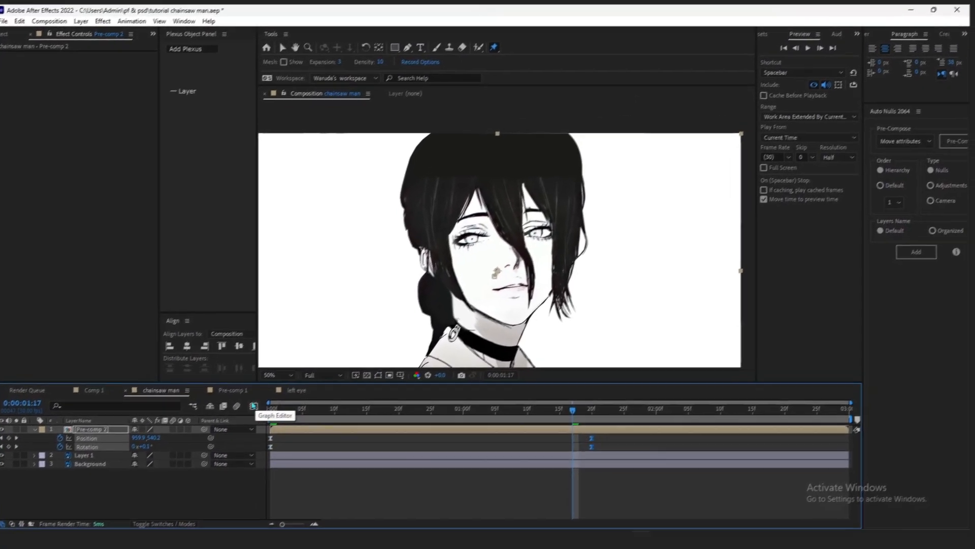
# Step: Reshape the head's Position and Rotation speed curves so the motion peaks right at the start and slows gradually toward the second keyframes
pyautogui.click(265, 395)
pyautogui.moveTo(551, 484); pyautogui.dragTo(490, 485)
pyautogui.moveTo(349, 471); pyautogui.dragTo(253, 484)
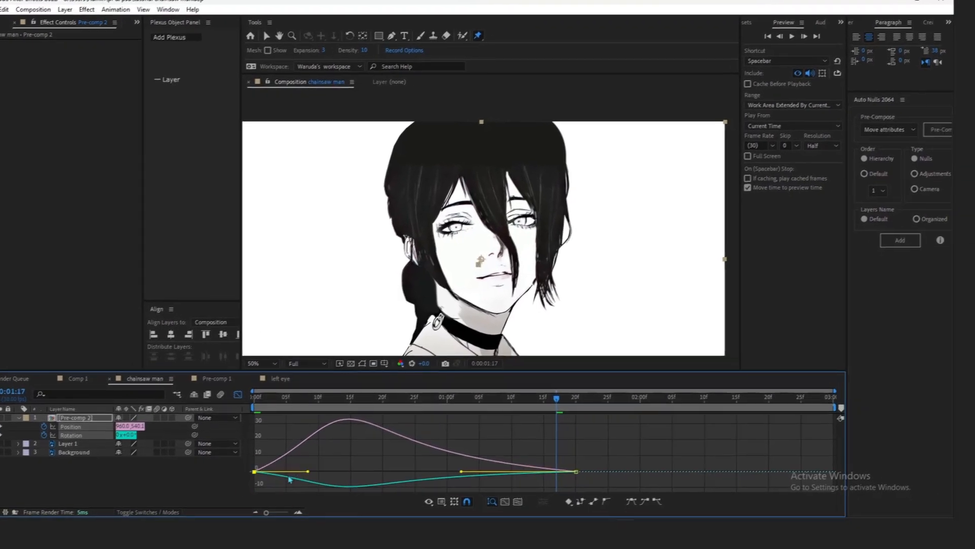
pyautogui.moveTo(312, 477); pyautogui.dragTo(264, 484)
pyautogui.moveTo(620, 441); pyautogui.dragTo(512, 507)
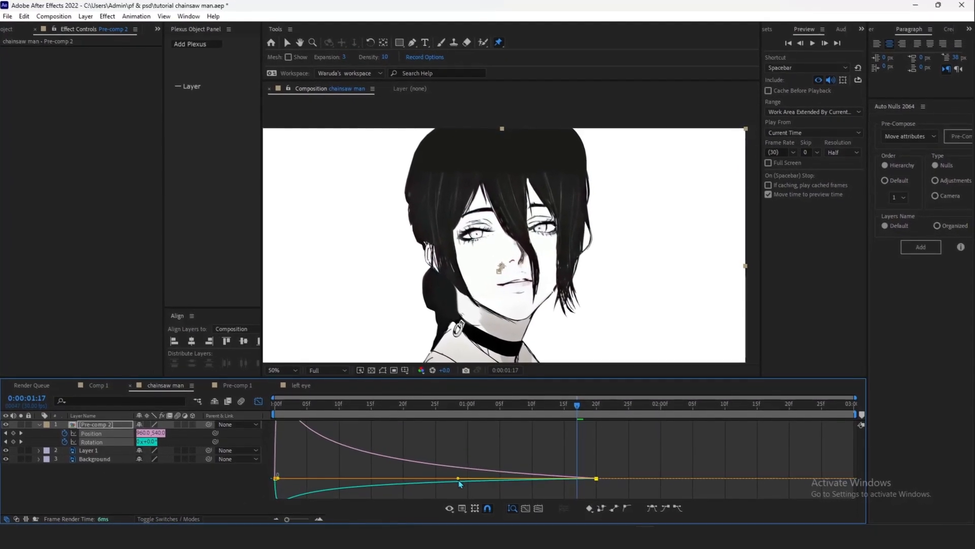
pyautogui.click(257, 404)
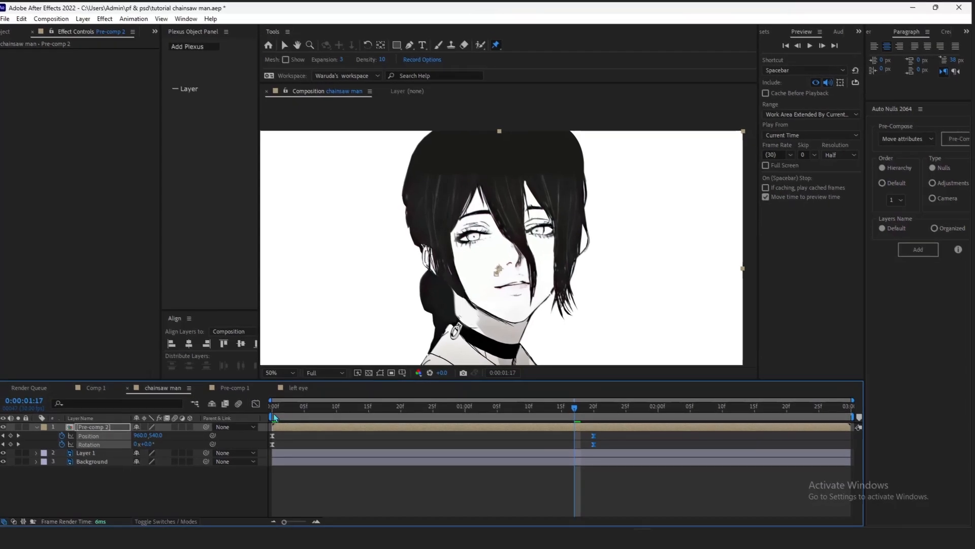
# Step: Collapse the head layer's keyframes and play the head movement from the first frame
pyautogui.press('u')
pyautogui.moveTo(423, 402); pyautogui.dragTo(203, 447)
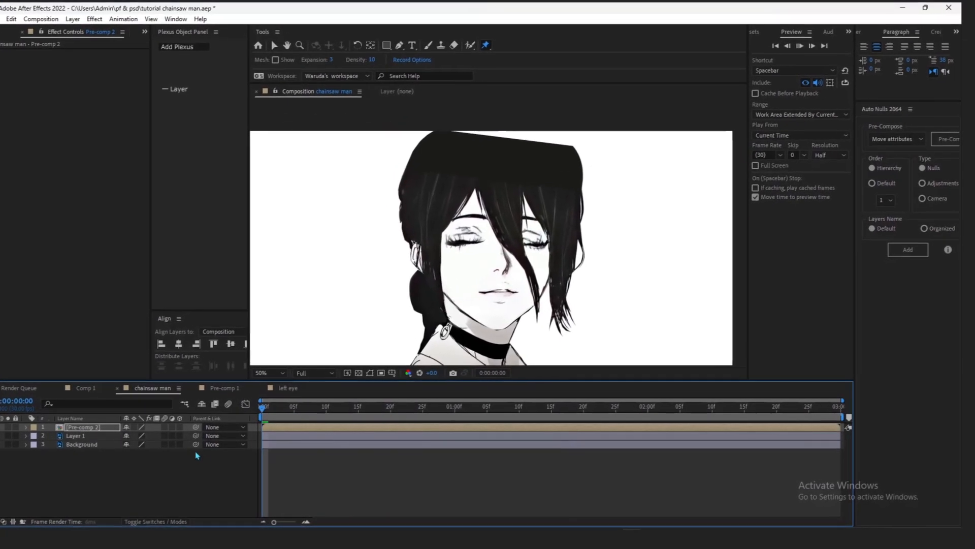
pyautogui.press('space')
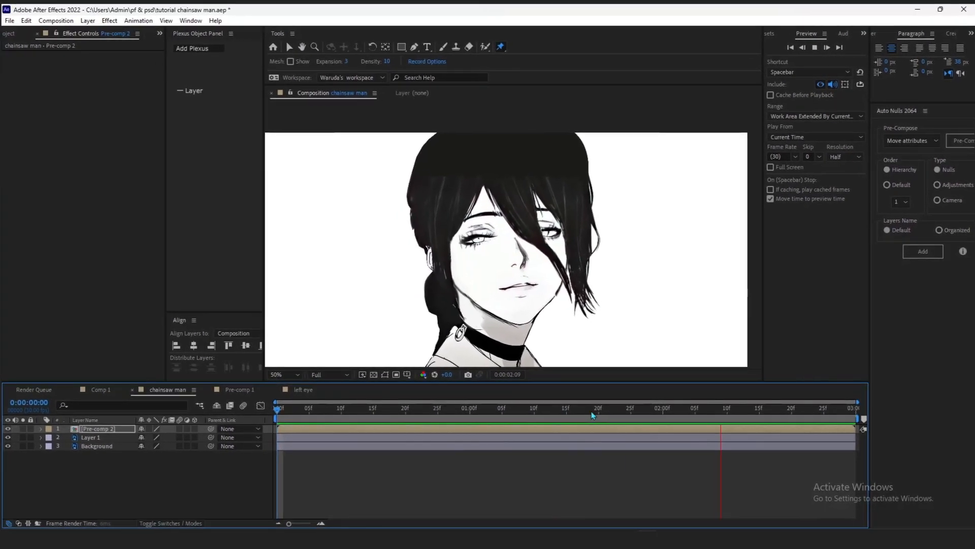
# Step: Keyframe the head pre-composition at 0:00:02:29 with rotation 4° and position 942, 544
pyautogui.click(728, 409)
pyautogui.moveTo(752, 414); pyautogui.dragTo(841, 414)
pyautogui.press('u')
pyautogui.click(751, 494)
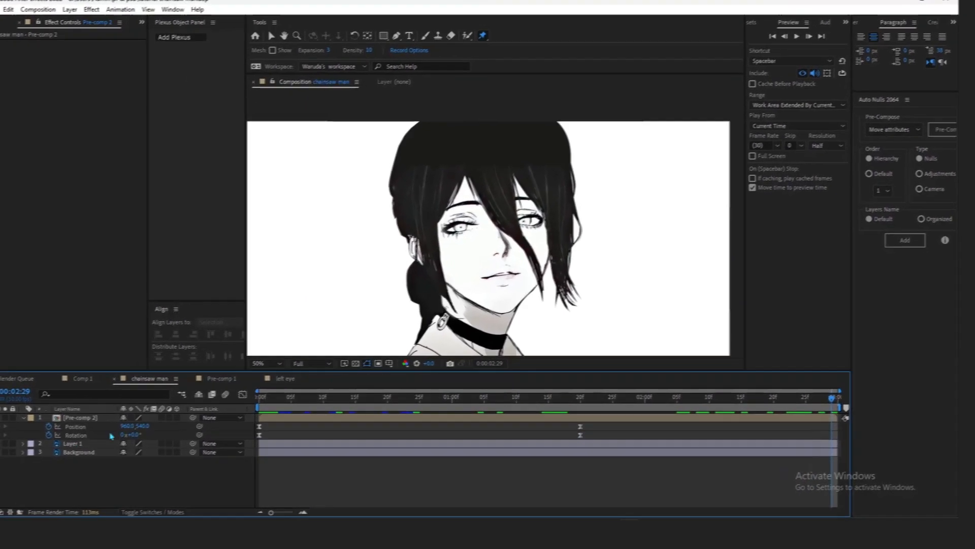
pyautogui.moveTo(133, 440); pyautogui.dragTo(137, 438)
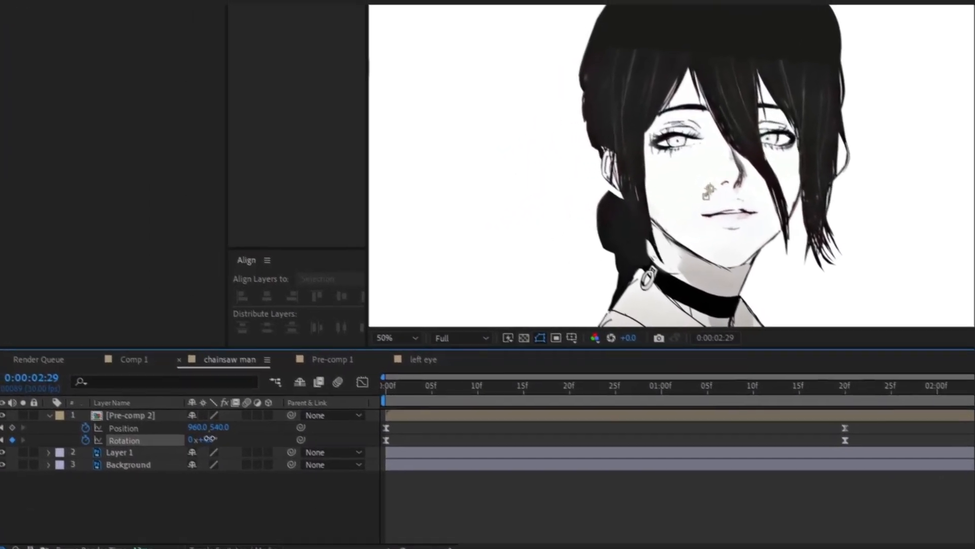
pyautogui.moveTo(195, 421); pyautogui.dragTo(175, 421)
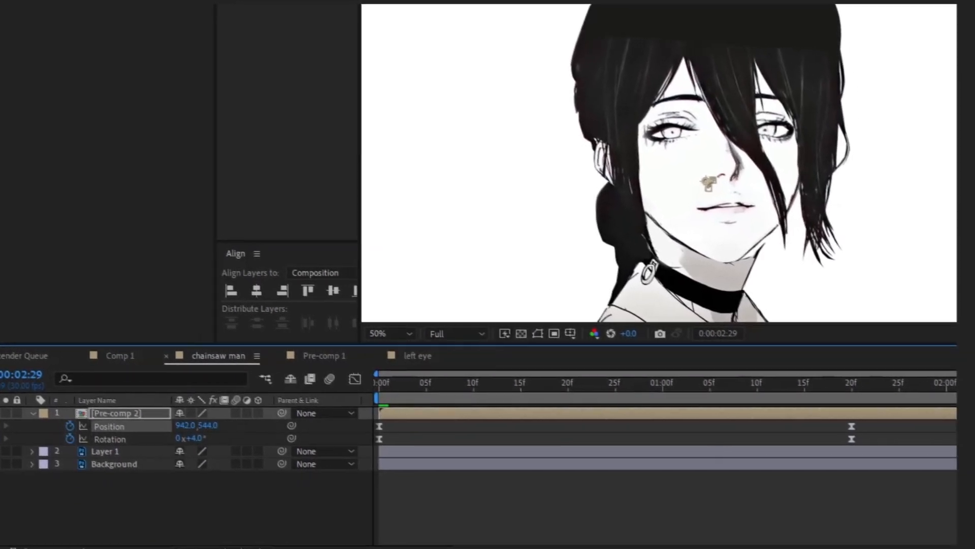
# Step: Ease the head's last keyframes and shape their speed curves so the final movement builds slowly and peaks near the end
pyautogui.press('u')
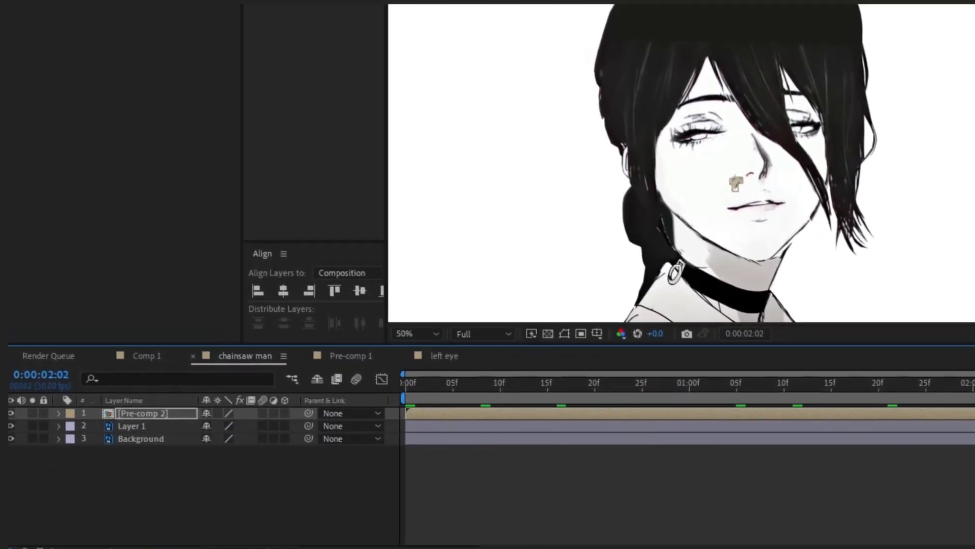
pyautogui.press('u')
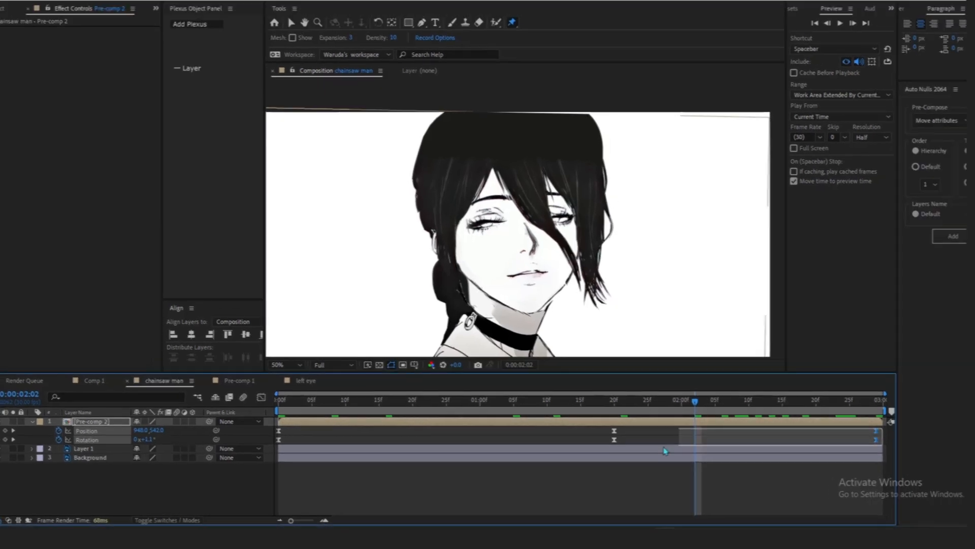
pyautogui.click(269, 393)
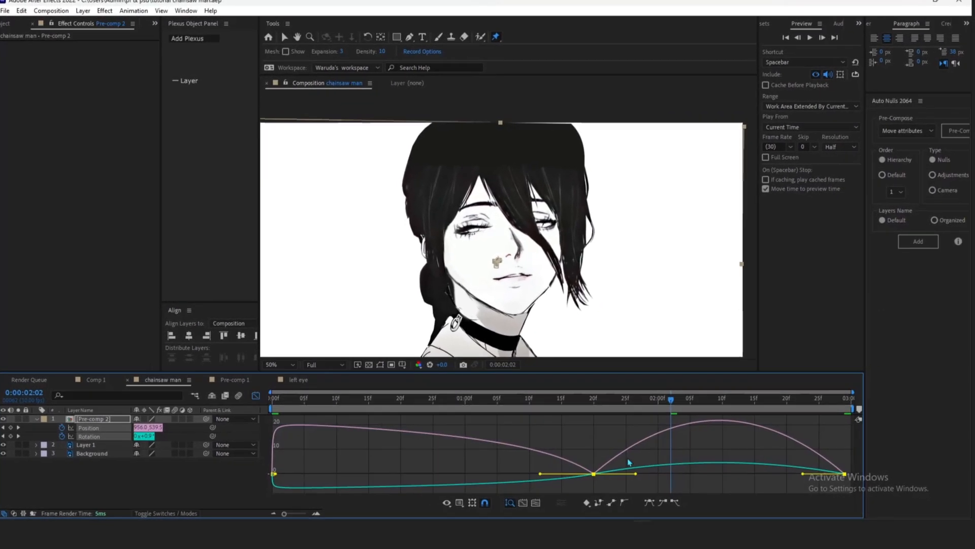
pyautogui.moveTo(649, 484); pyautogui.dragTo(856, 491)
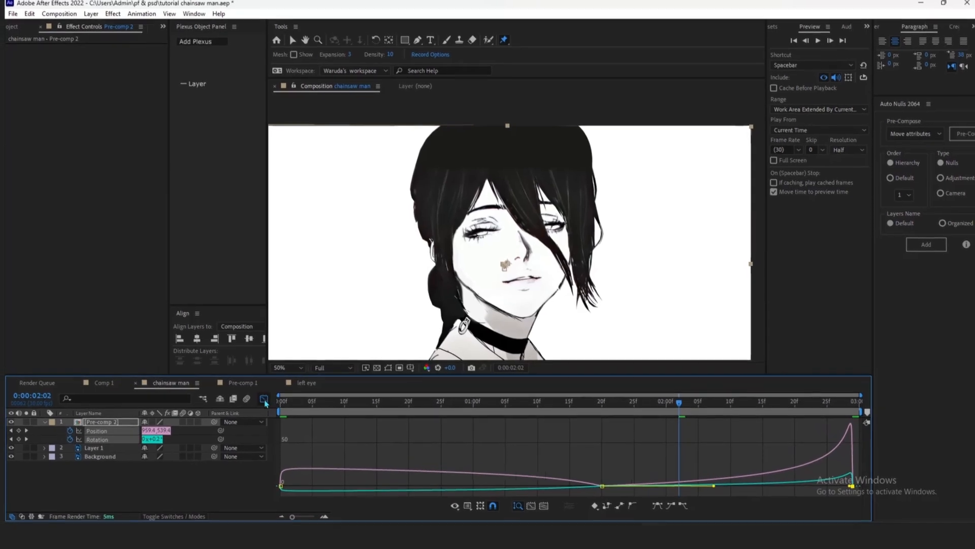
pyautogui.click(264, 399)
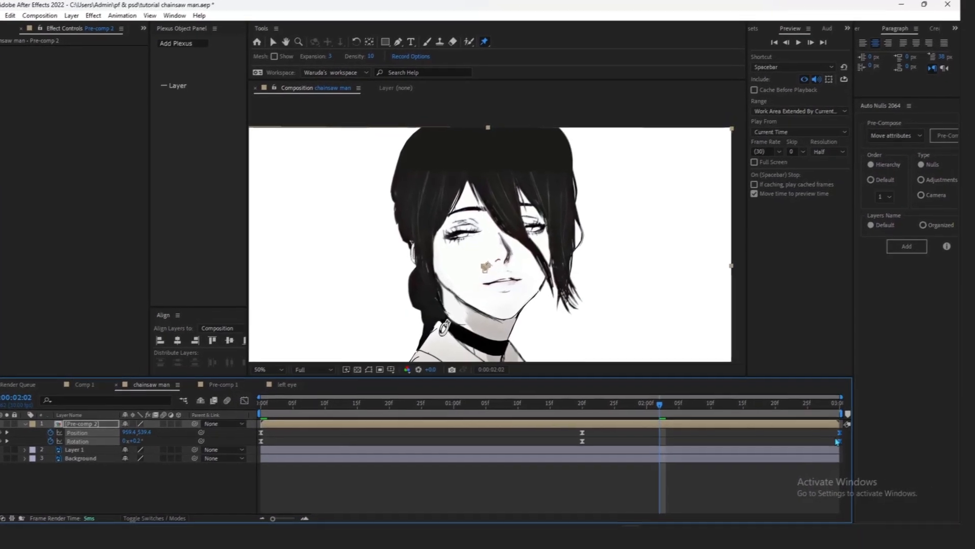
# Step: Preview the complete head animation from the first frame with the whole character in view at 25% zoom
pyautogui.press('u')
pyautogui.press('space')
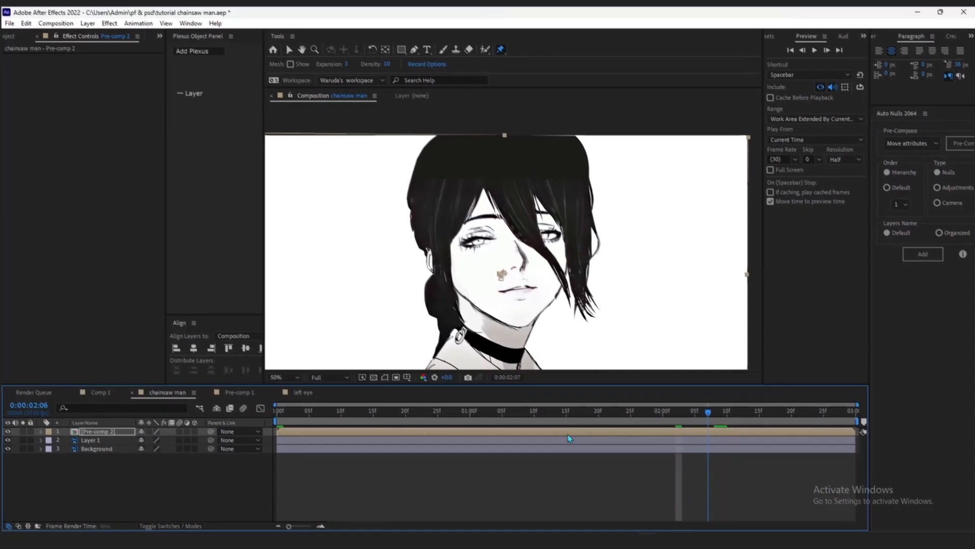
pyautogui.moveTo(568, 437); pyautogui.dragTo(275, 443)
pyautogui.scroll(-2, 406, 340)
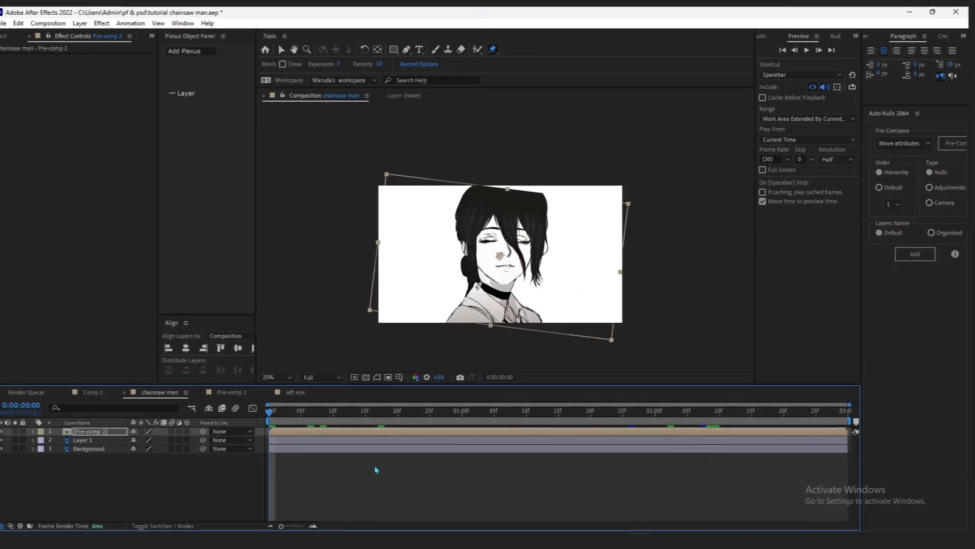
pyautogui.click(376, 469)
pyautogui.press('space')
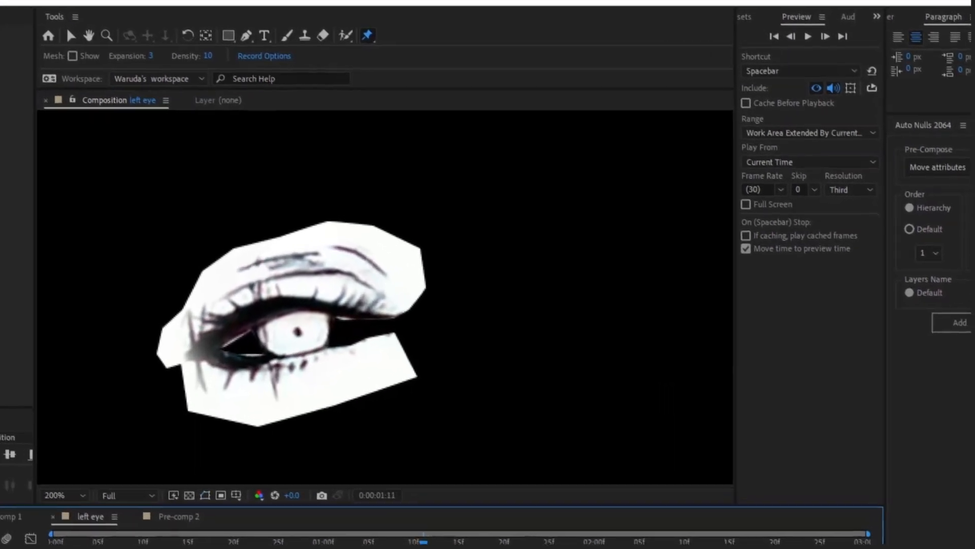
# Step: Apply the Color Correction Tritone effect to the eye ball 1 layer in the left eye composition, with midtones C600FF
pyautogui.click(745, 17)
pyautogui.click(772, 35)
pyautogui.write('trit')
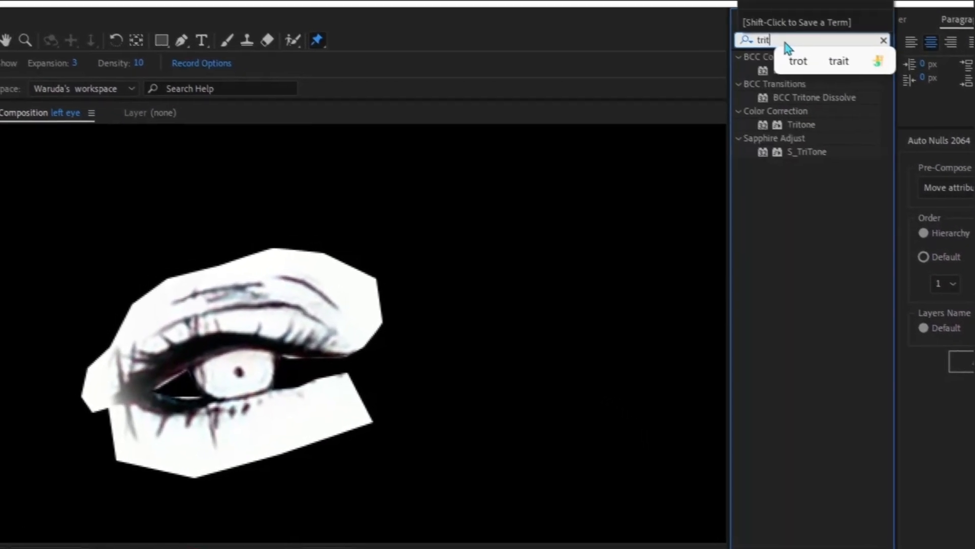
pyautogui.click(815, 123)
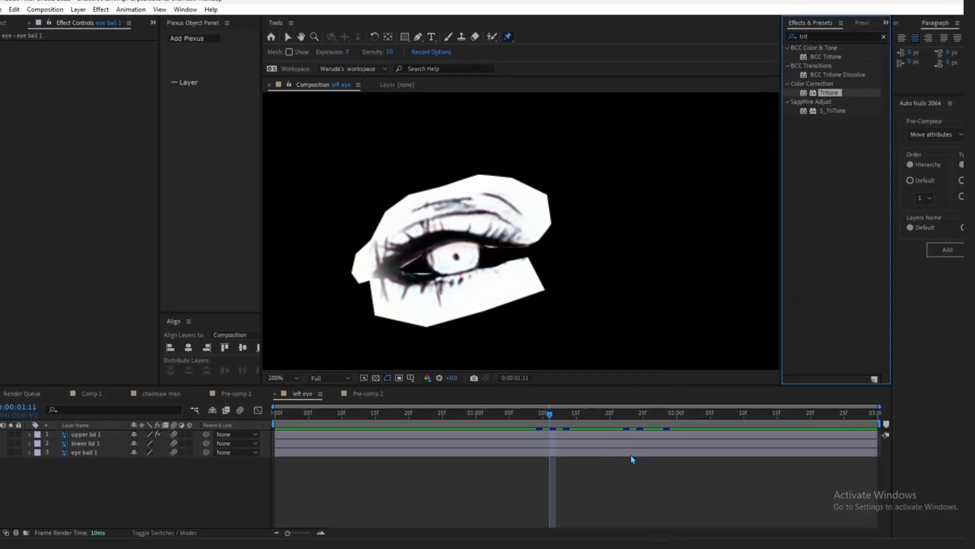
pyautogui.moveTo(631, 456); pyautogui.dragTo(630, 453)
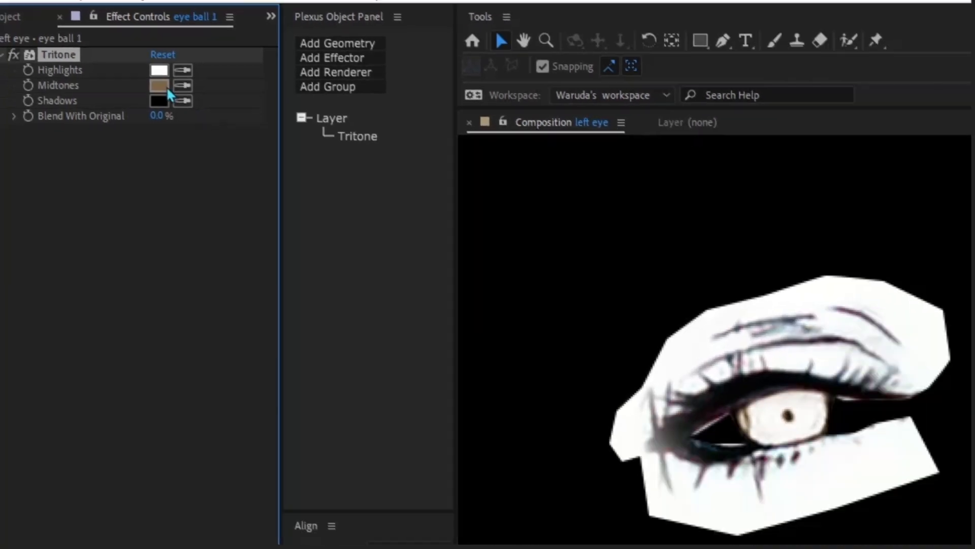
pyautogui.click(186, 98)
pyautogui.moveTo(747, 364)
pyautogui.mouseDown()
pyautogui.moveTo(760, 327)
pyautogui.moveTo(754, 349)
pyautogui.mouseUp()
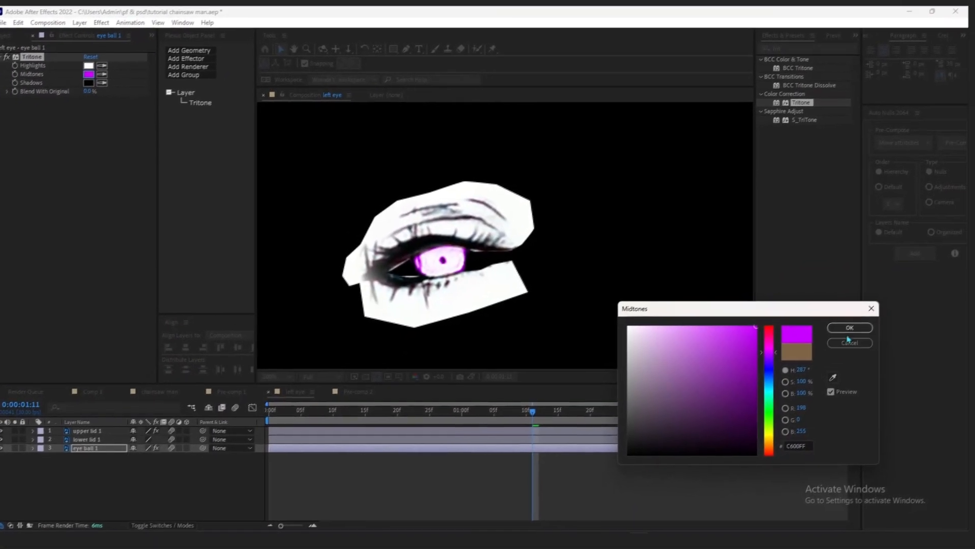
pyautogui.click(849, 327)
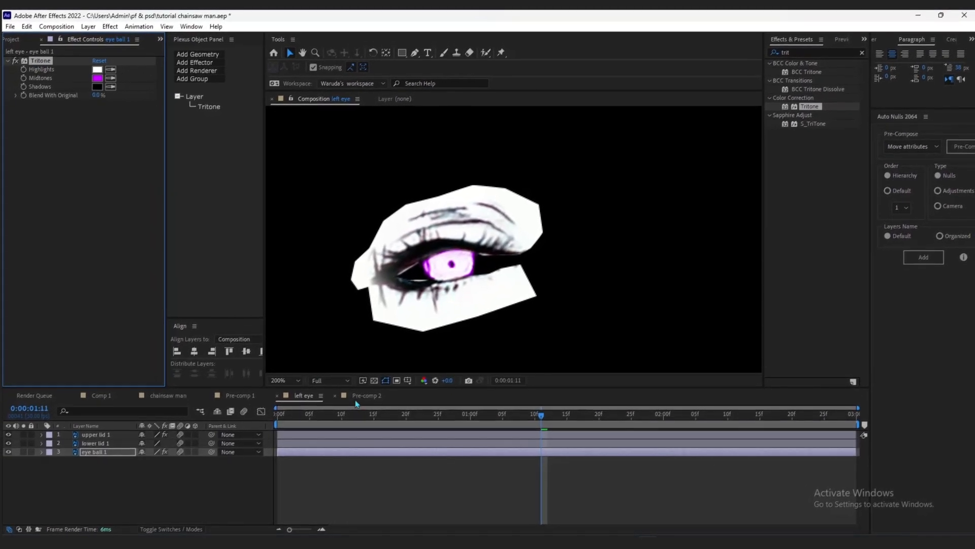
# Step: Give the eye ball layer in Pre-comp 1 the same Tritone effect with purple midtones
pyautogui.click(240, 396)
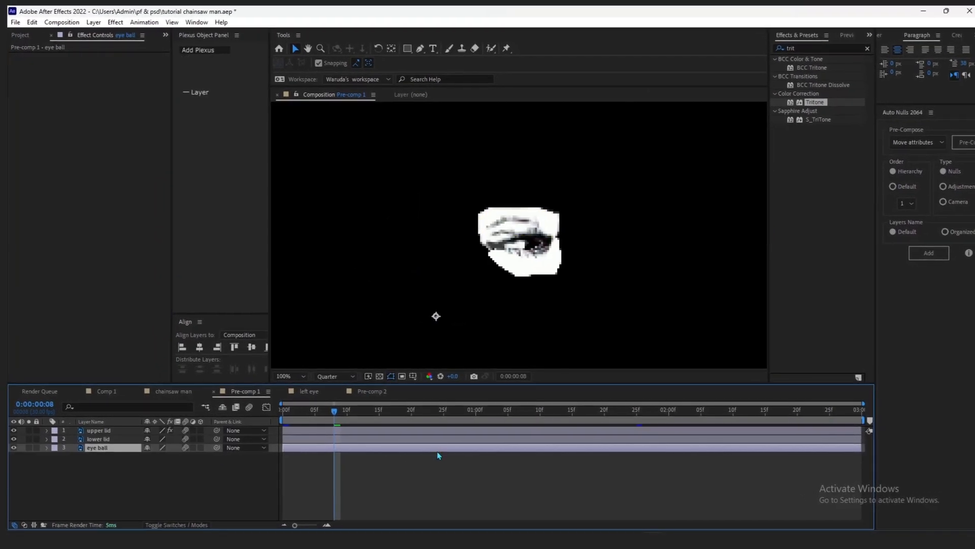
pyautogui.moveTo(544, 421); pyautogui.dragTo(565, 423)
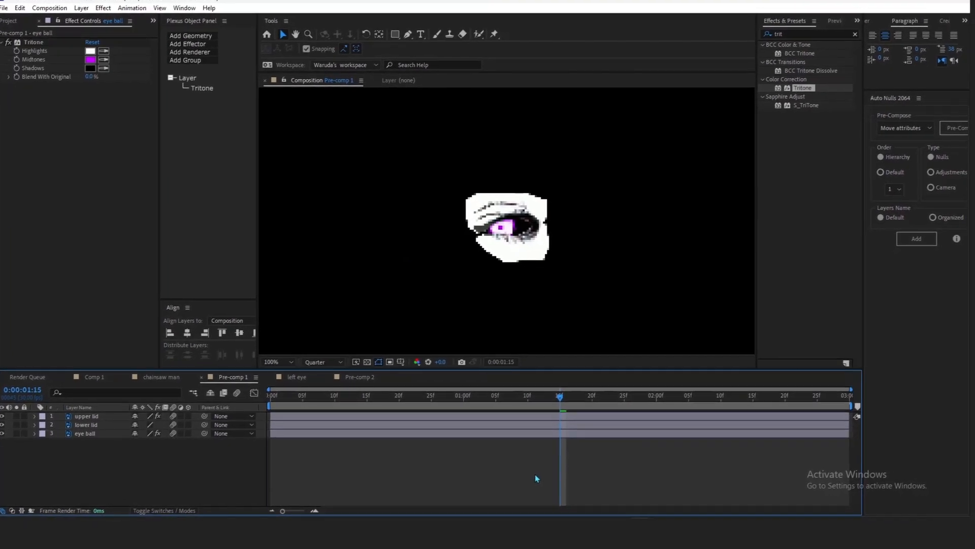
pyautogui.click(410, 453)
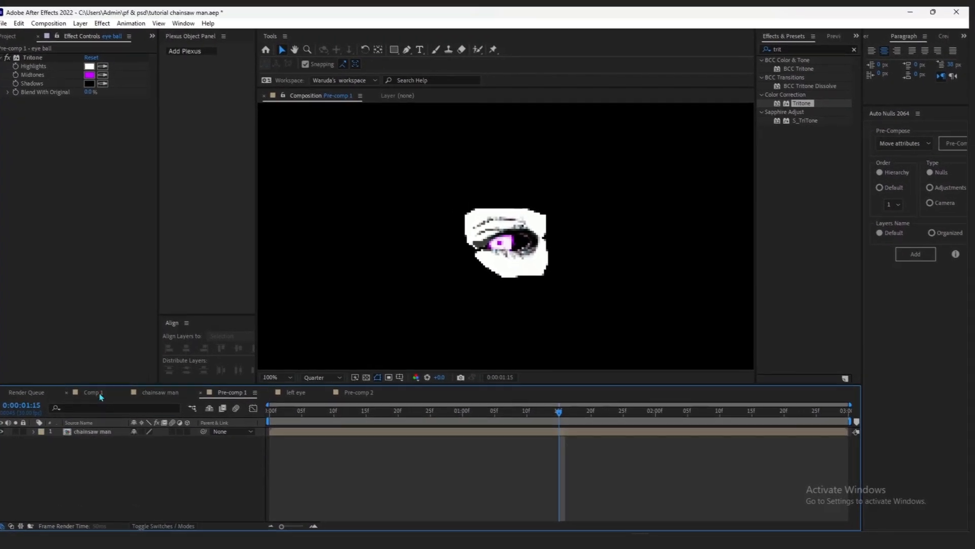
# Step: Open Comp 1 and add a new layer to its timeline
pyautogui.click(99, 389)
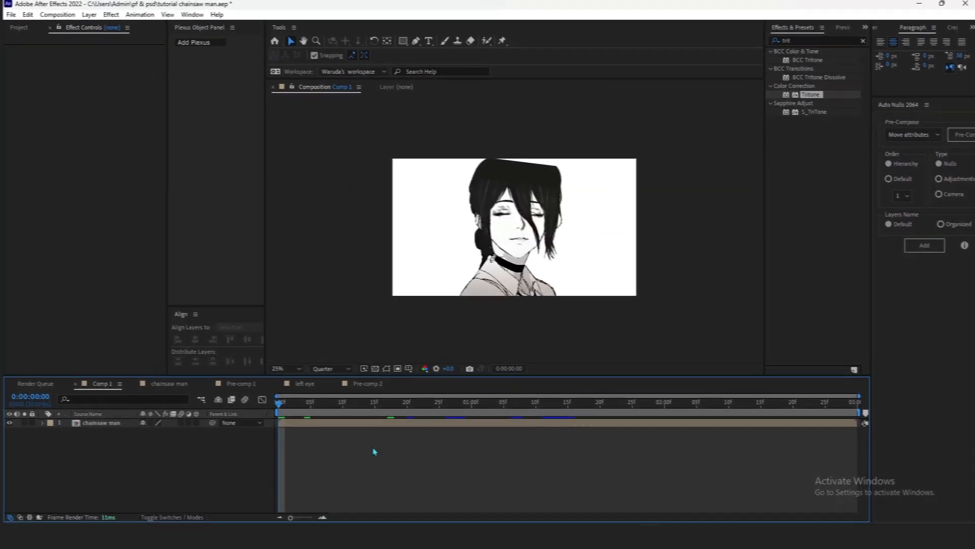
pyautogui.rightClick(369, 438)
pyautogui.moveTo(401, 311)
pyautogui.click(526, 358)
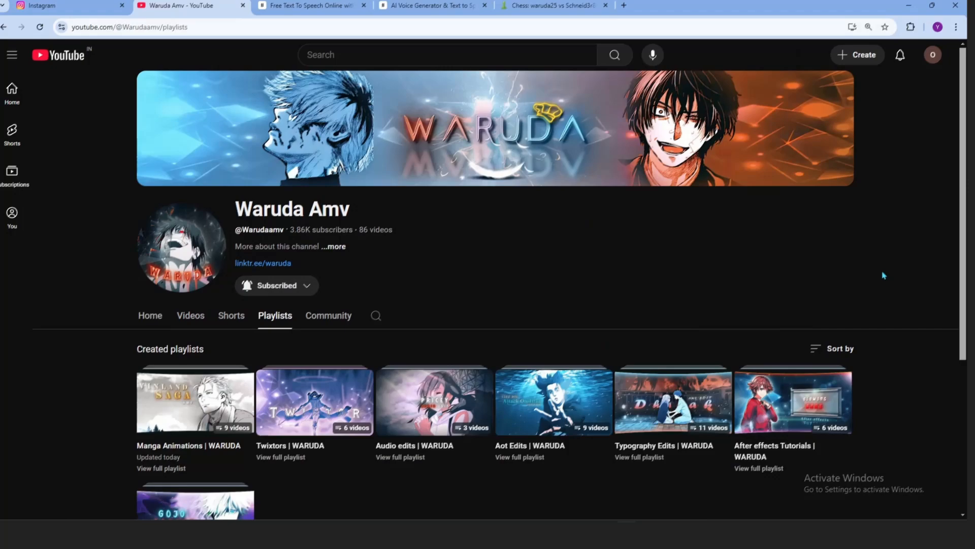
# Step: Switch to the browser and look through the playlists on the Waruda Amv YouTube channel
pyautogui.scroll(-3, 884, 276)
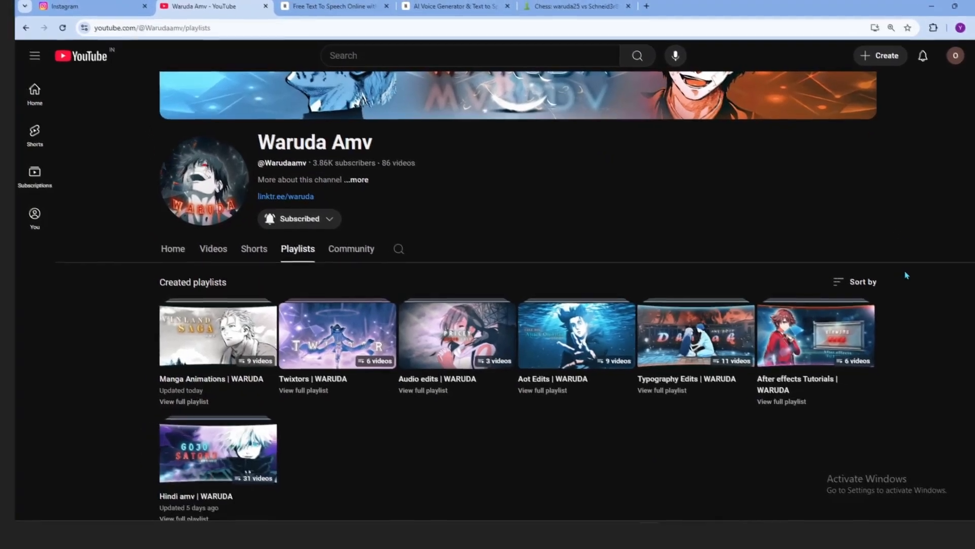